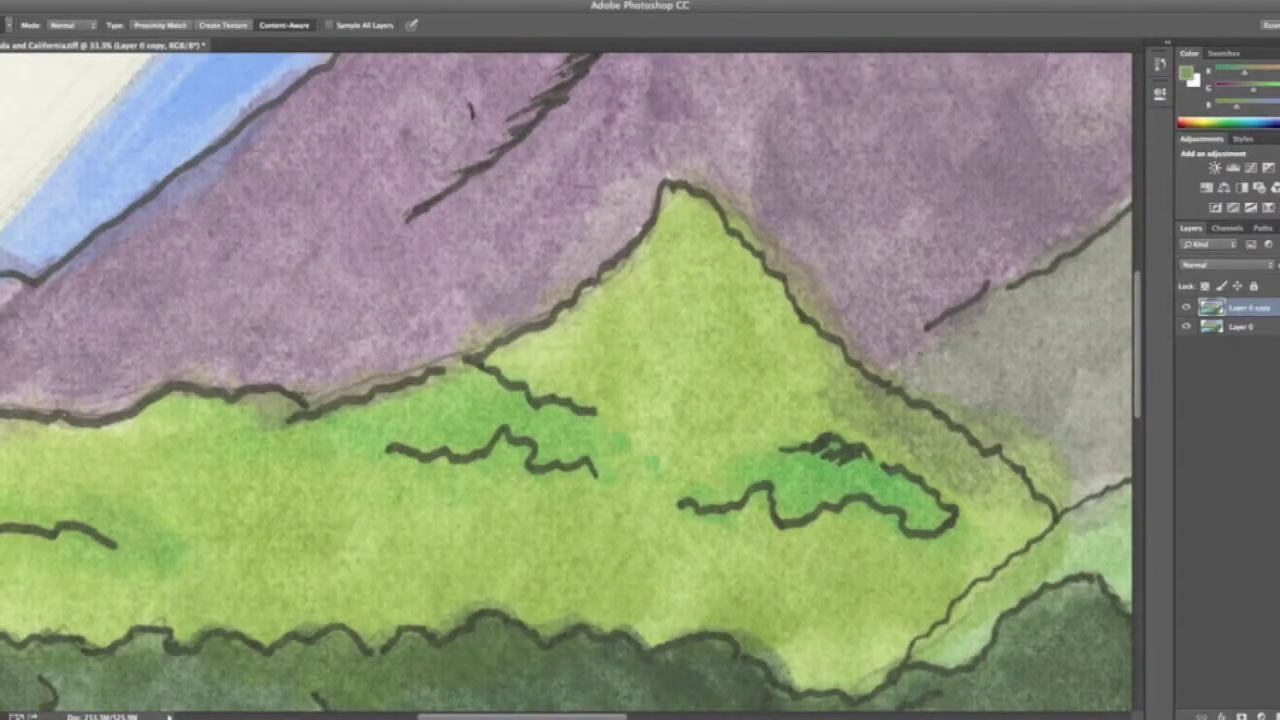
- Add a Levels 1 adjustment layer to the landscape painting
scroll(451, 352, "up", 10)
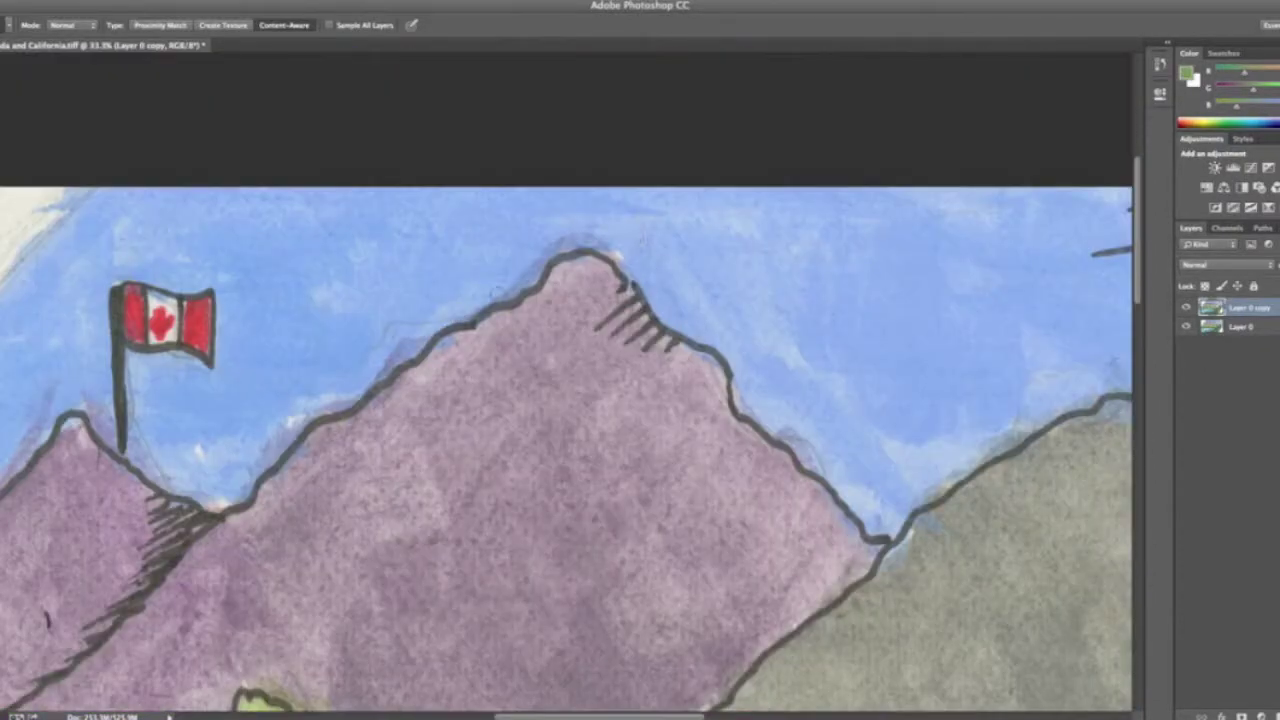
scroll(207, 498, "right", 5)
scroll(207, 498, "right", 5)
scroll(207, 498, "right", 5)
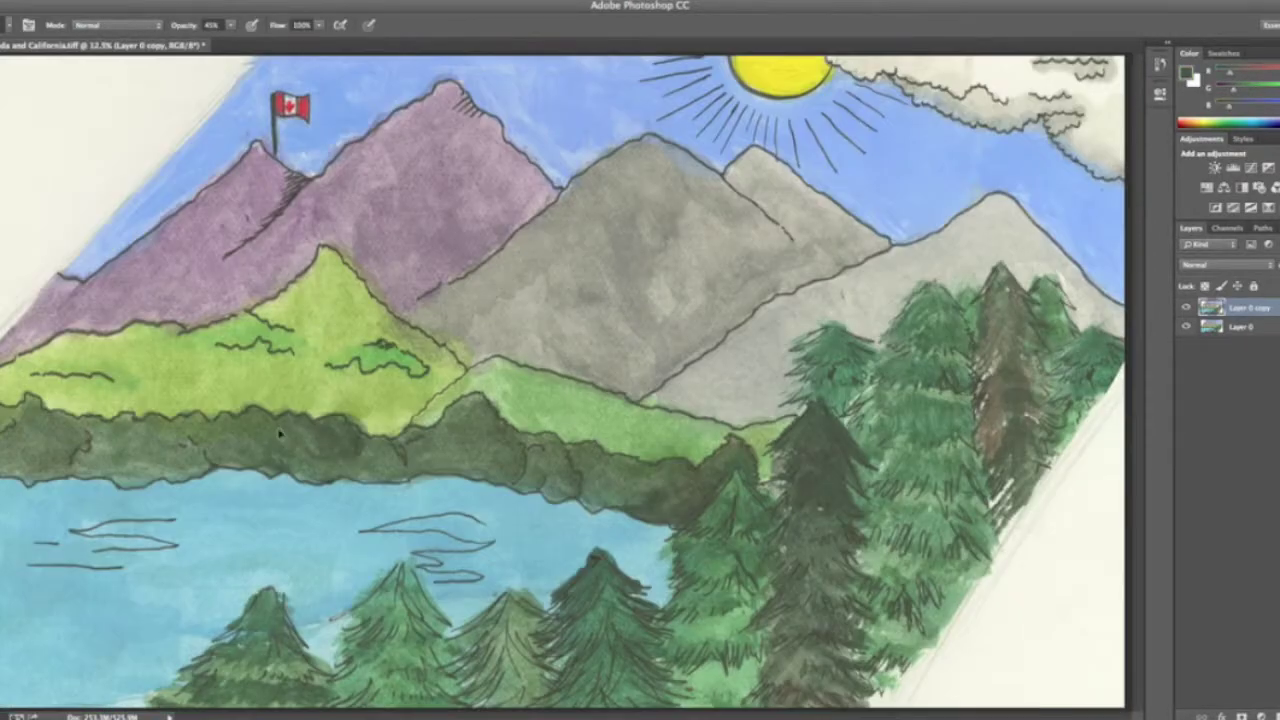
left_click(160, 2)
left_click(375, 150)
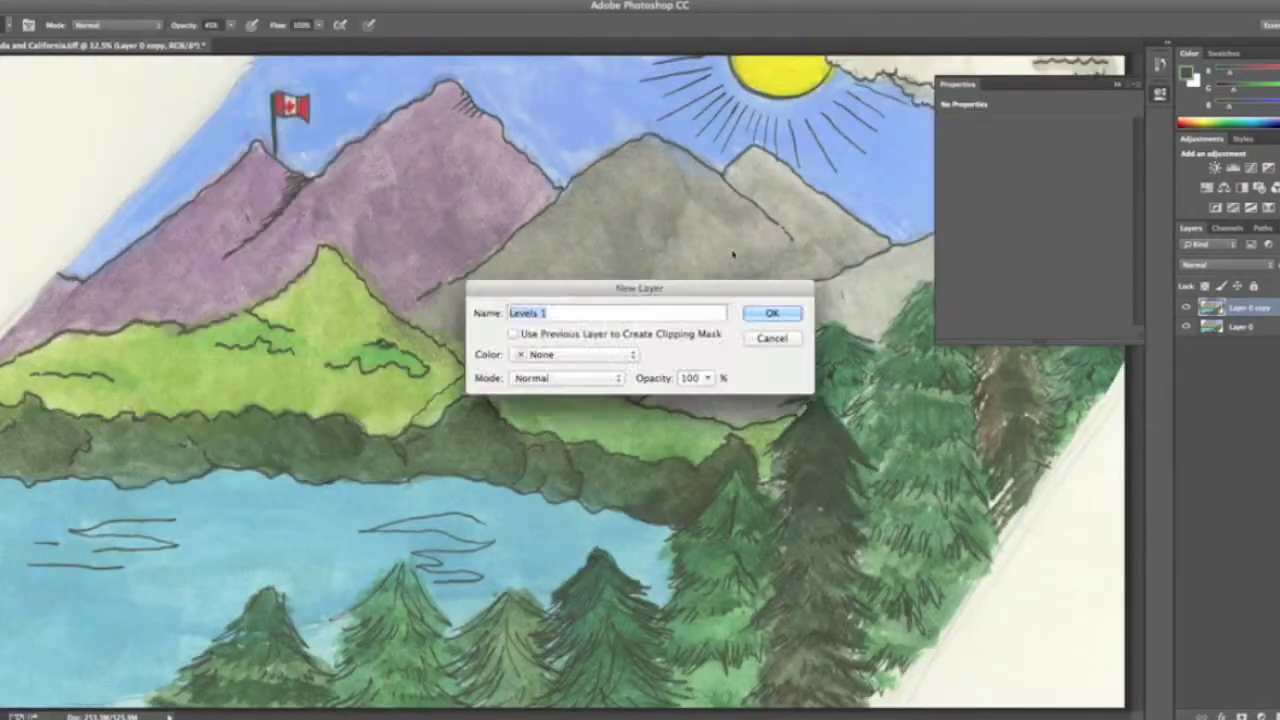
left_click(763, 312)
left_click(1160, 93)
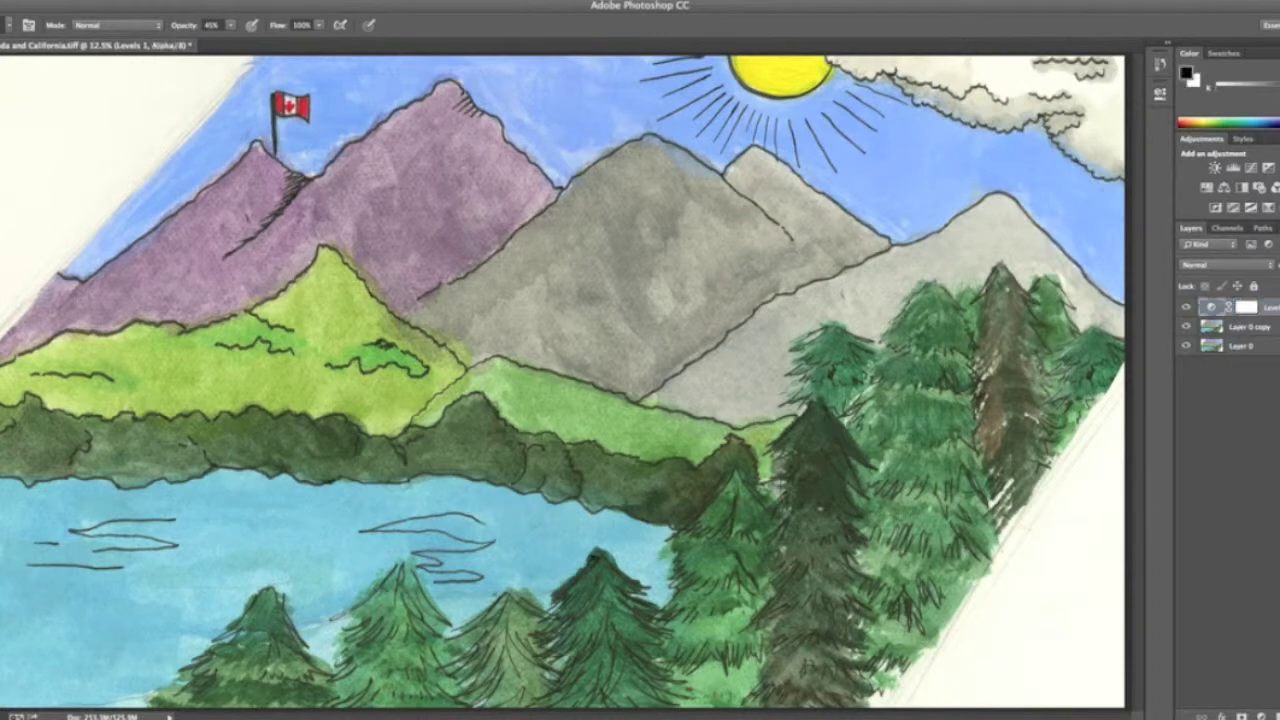
- Paint a Quick Mask over the sky and right ridge at 69% brush opacity
key("alt+bracketleft")
left_click_drag(325, 95, 345, 120)
left_click_drag(230, 35, 242, 38)
left_click_drag(300, 160, 400, 82)
mouse_move(255, 80)
left_mouse_down()
mouse_move(440, 88)
mouse_move(530, 75)
left_mouse_up()
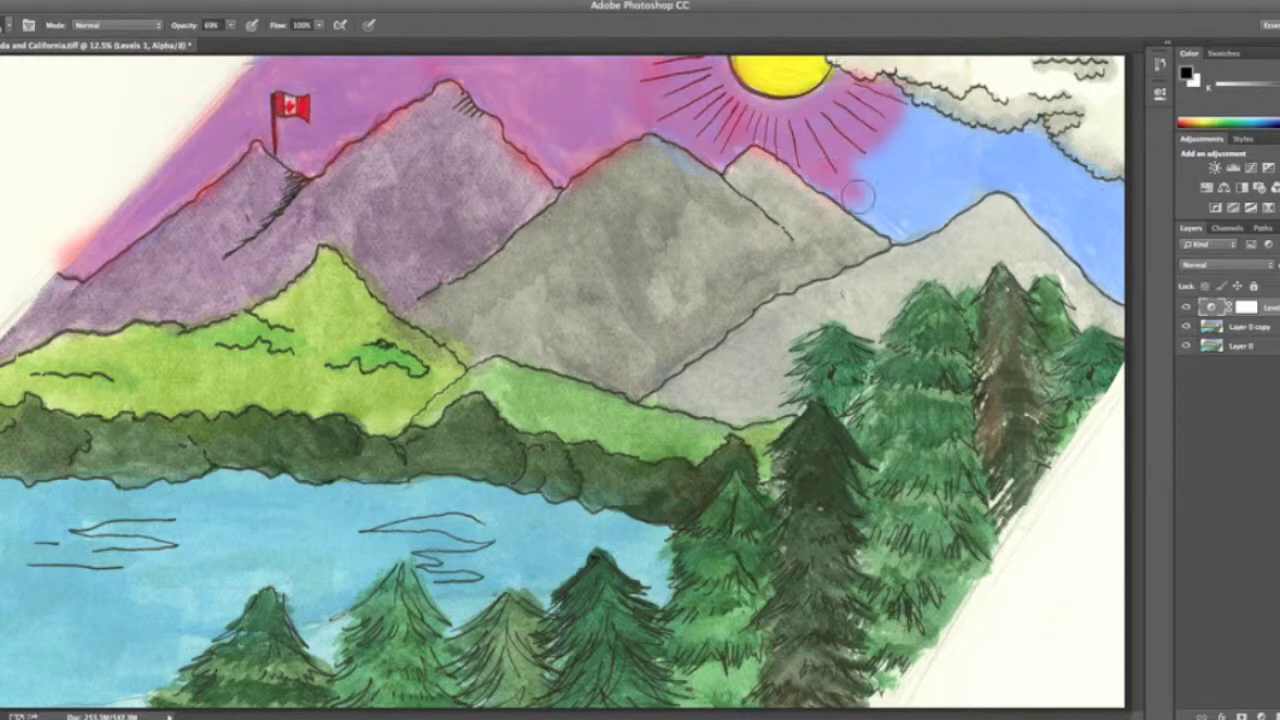
left_click_drag(857, 197, 1053, 170)
- Add a Color Balance layer shifted toward cyan, with its mask inverted
left_click(240, 3)
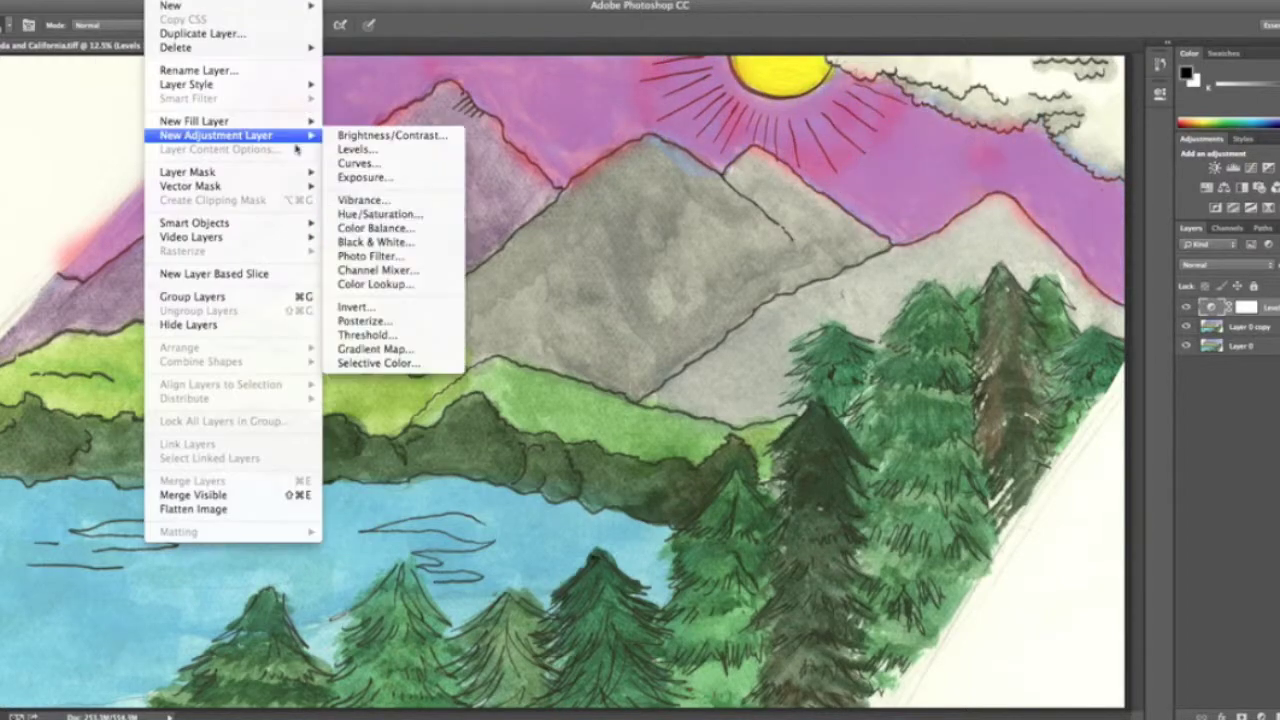
left_click(371, 237)
left_click(240, 3)
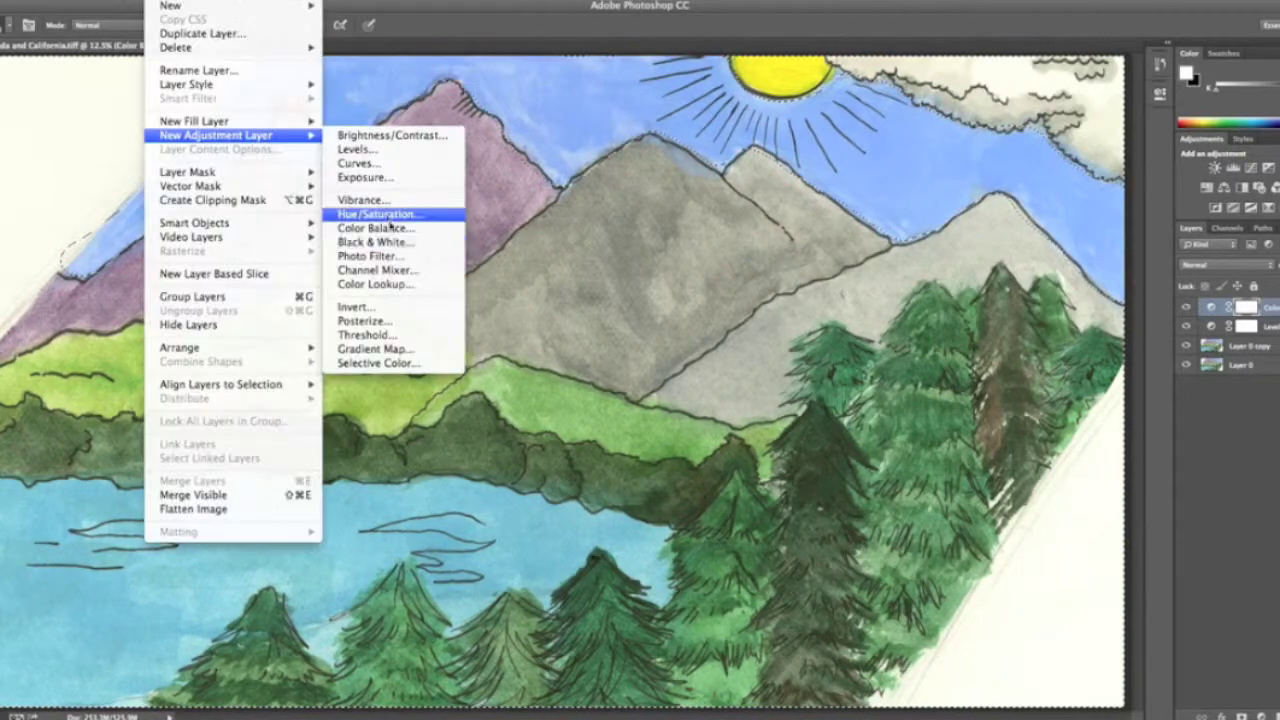
left_click(371, 237)
left_click_drag(1013, 158, 985, 163)
key("ctrl+i")
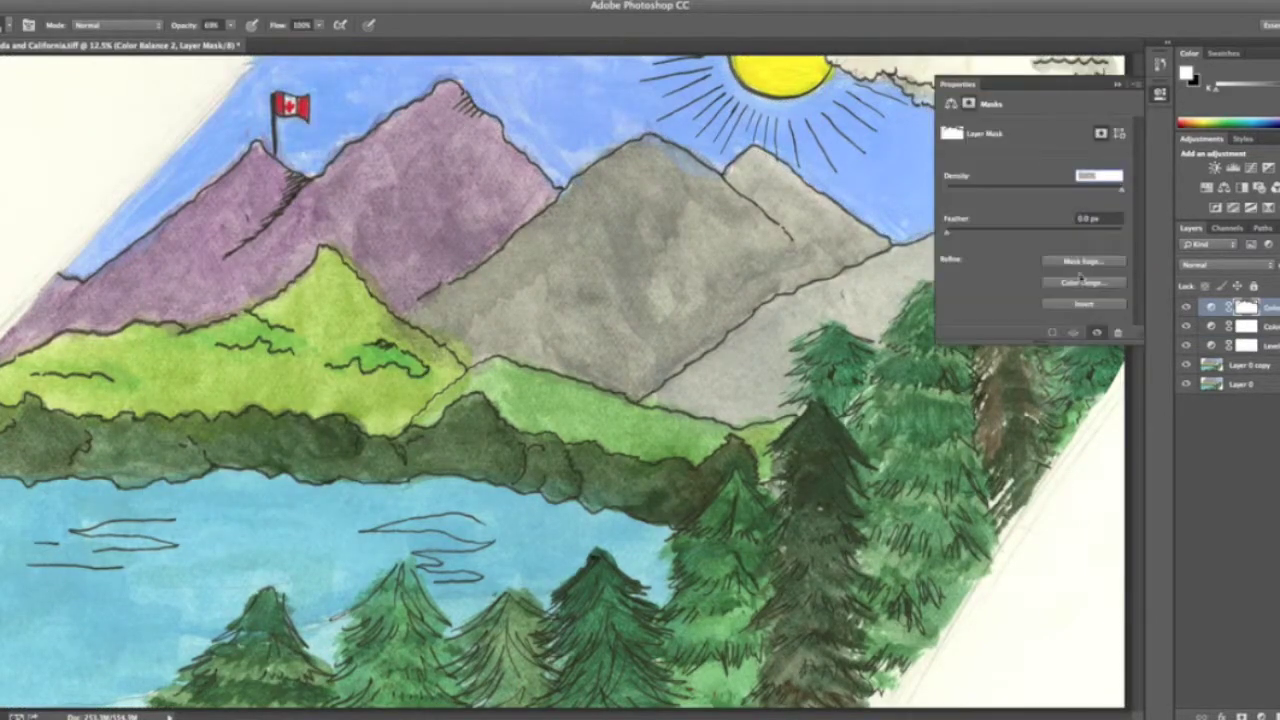
left_click(165, 2)
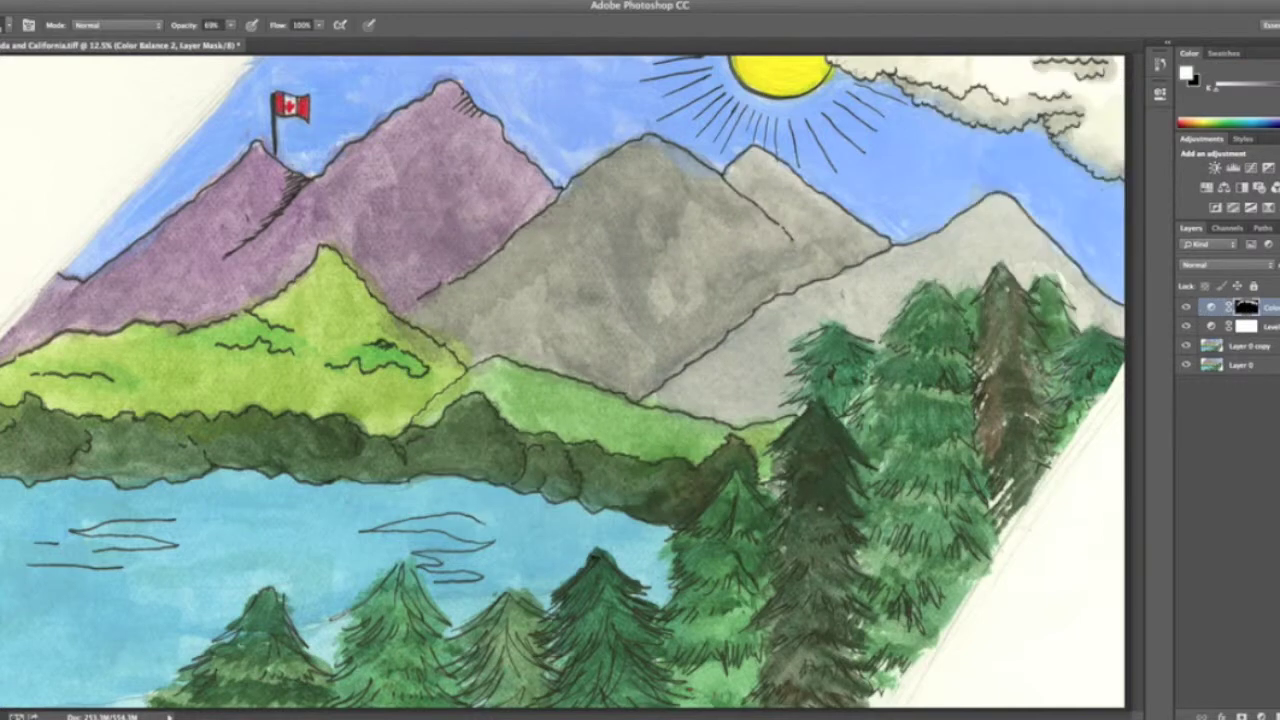
- Add another Color Balance layer and paint the remaining sky into a selection mask
left_click(165, 3)
left_click(369, 229)
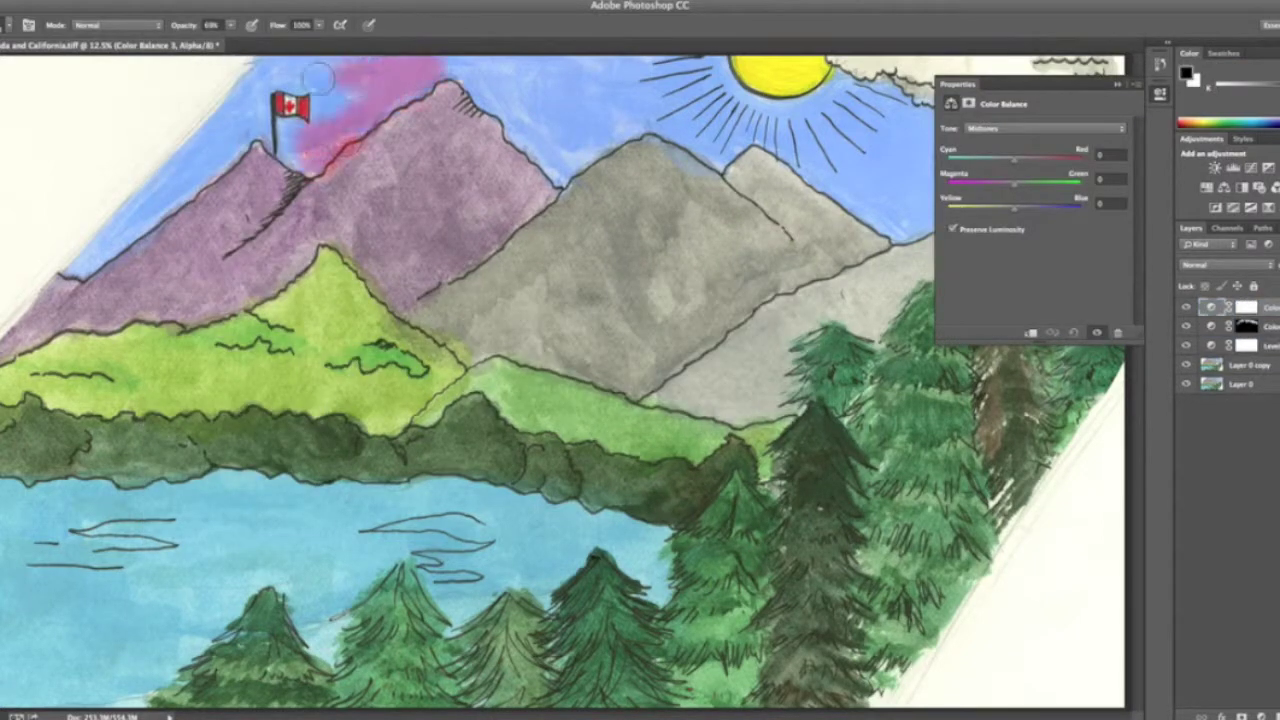
left_click_drag(556, 165, 573, 77)
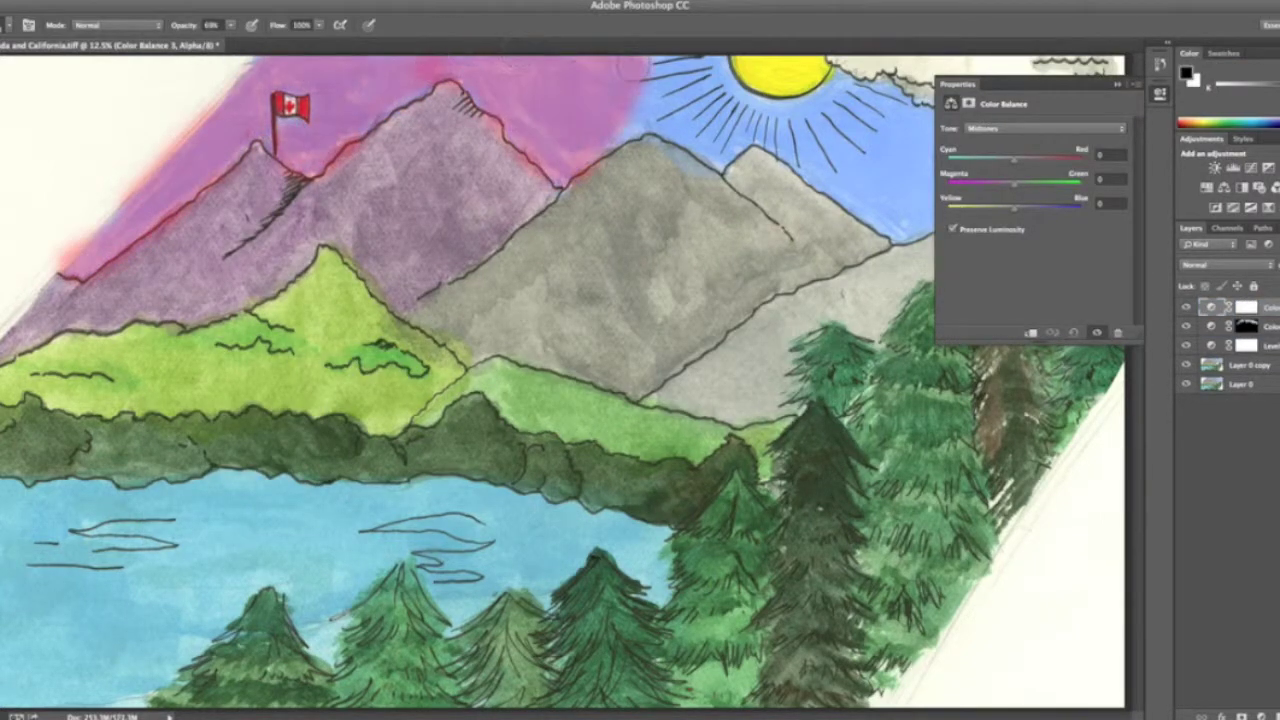
left_click_drag(916, 128, 1111, 195)
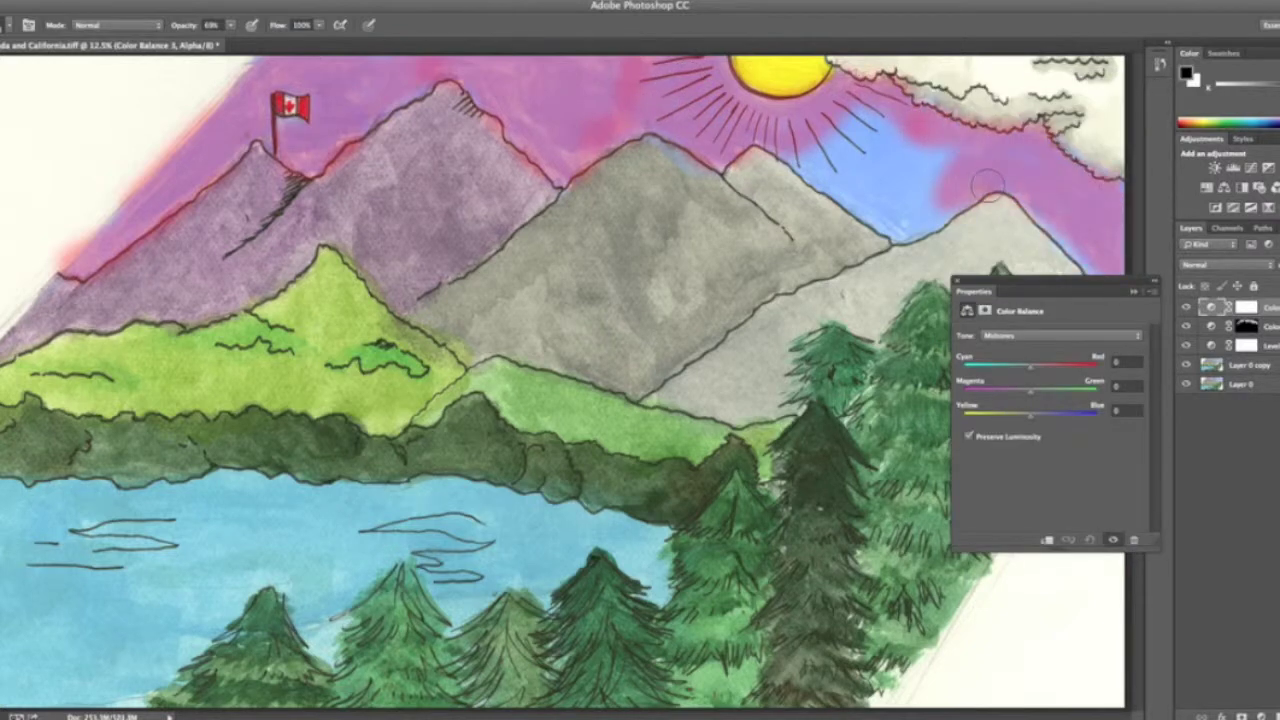
left_click_drag(1040, 290, 962, 364)
left_click_drag(1090, 260, 907, 212)
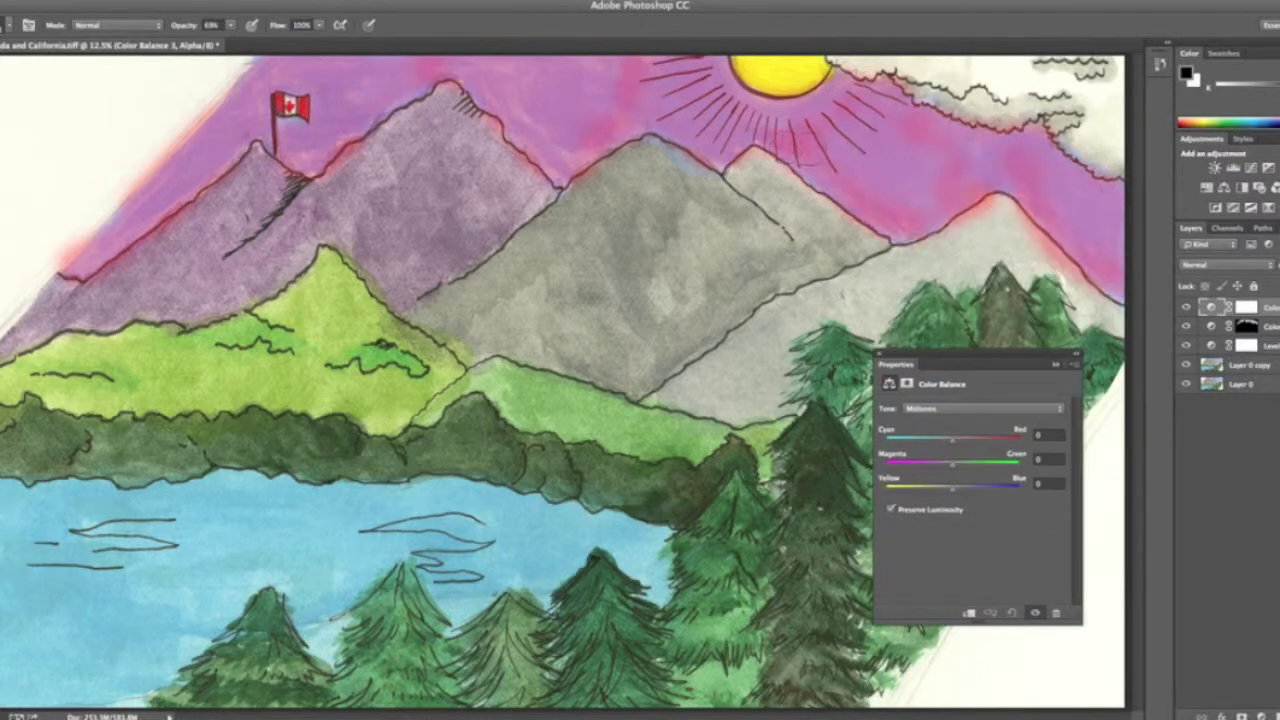
key("backslash")
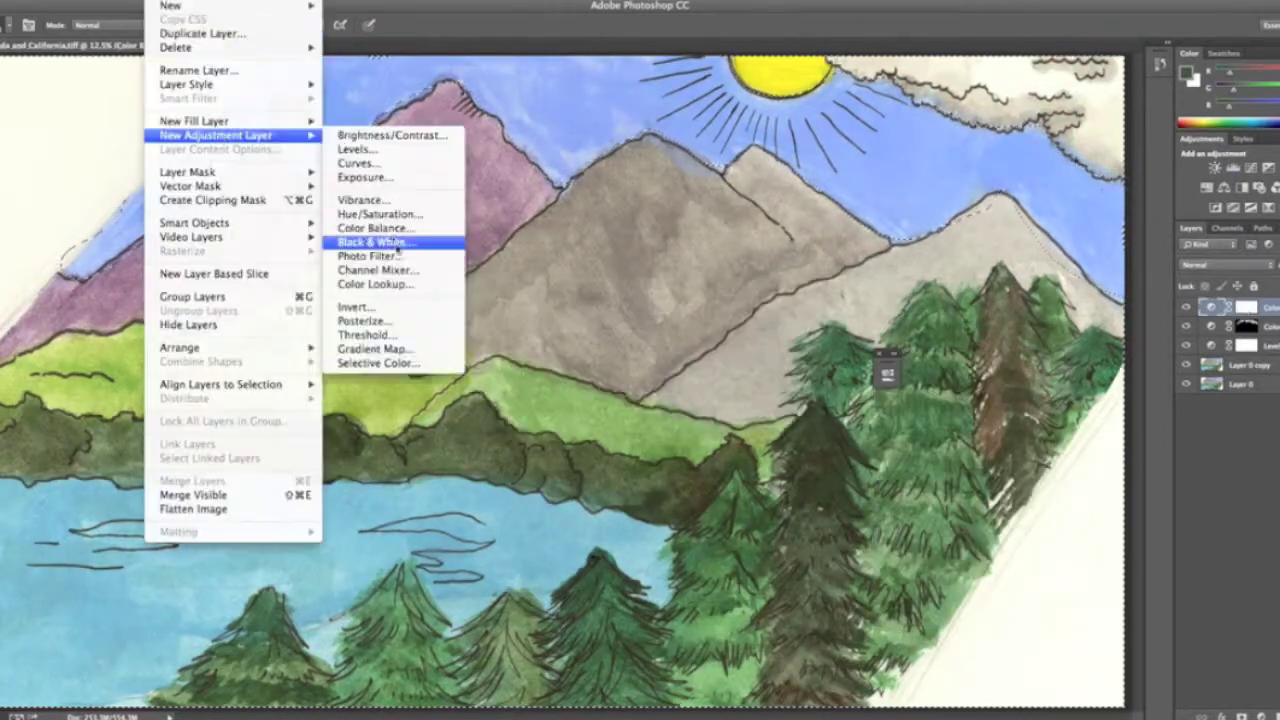
- Add a further Color Balance layer with an inverted mask, Cyan-Red pushed to -100
left_click(1247, 308)
key("ctrl+i")
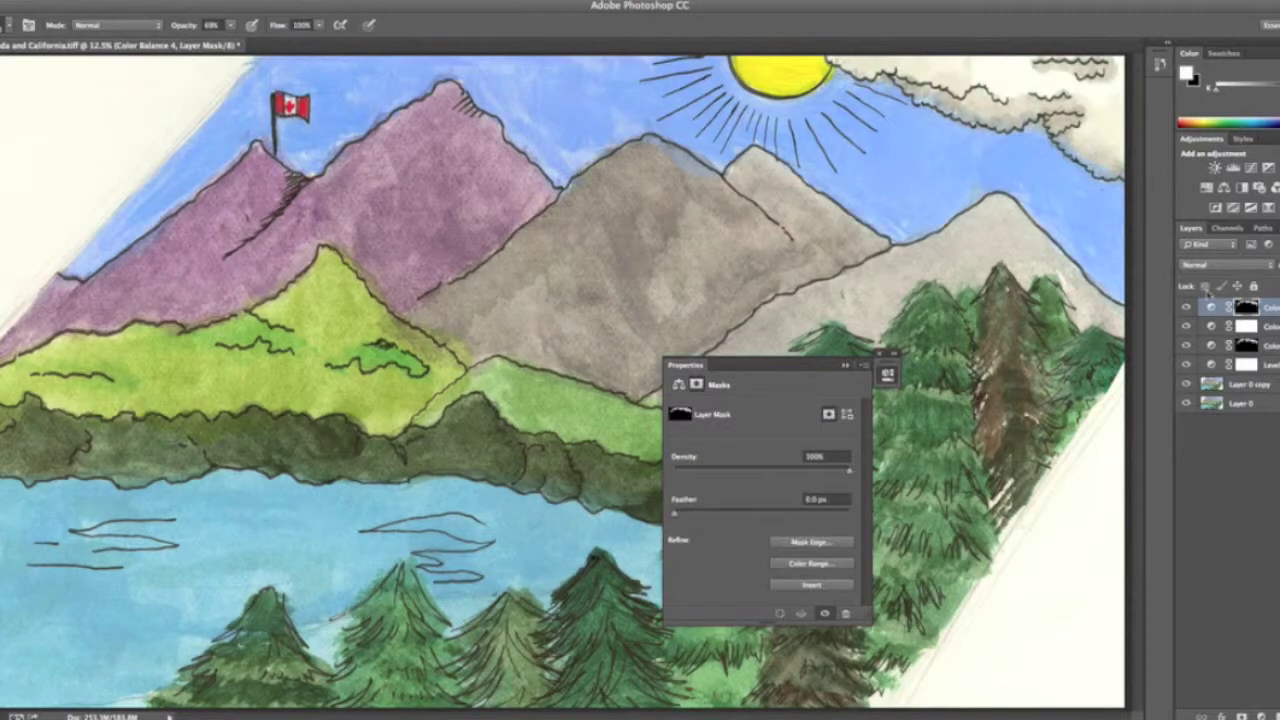
left_click(679, 384)
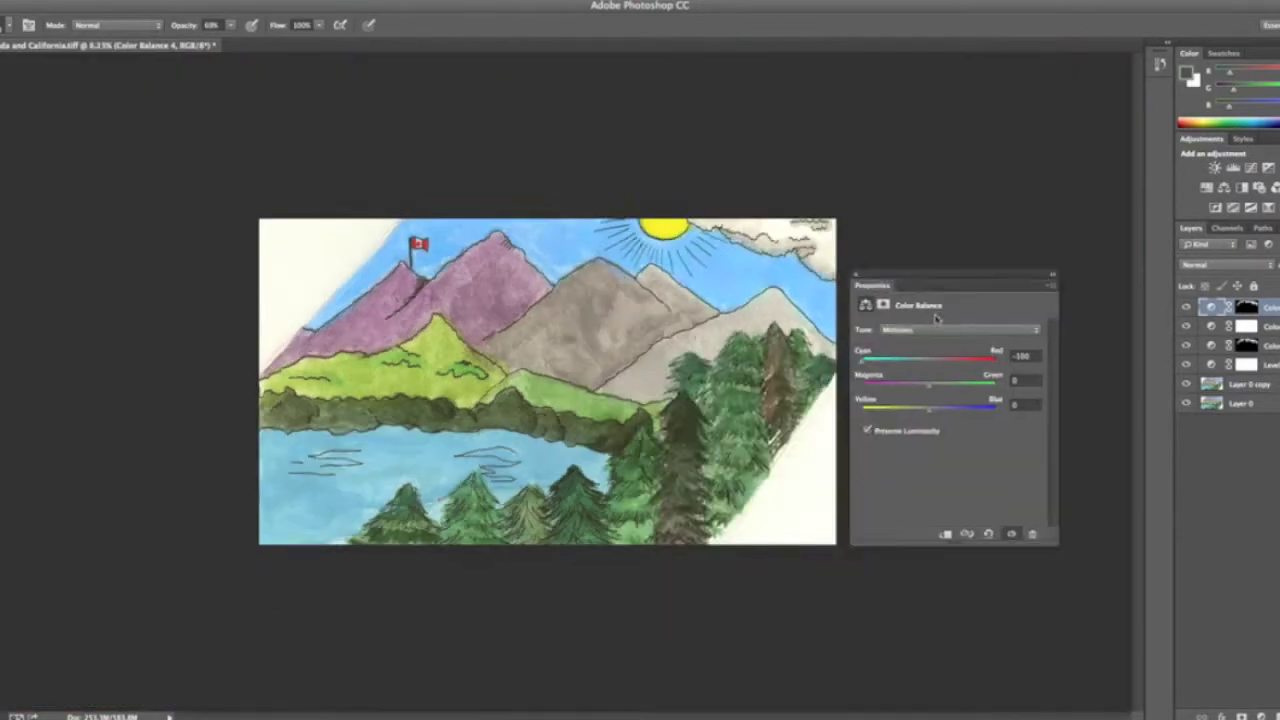
left_click(1052, 274)
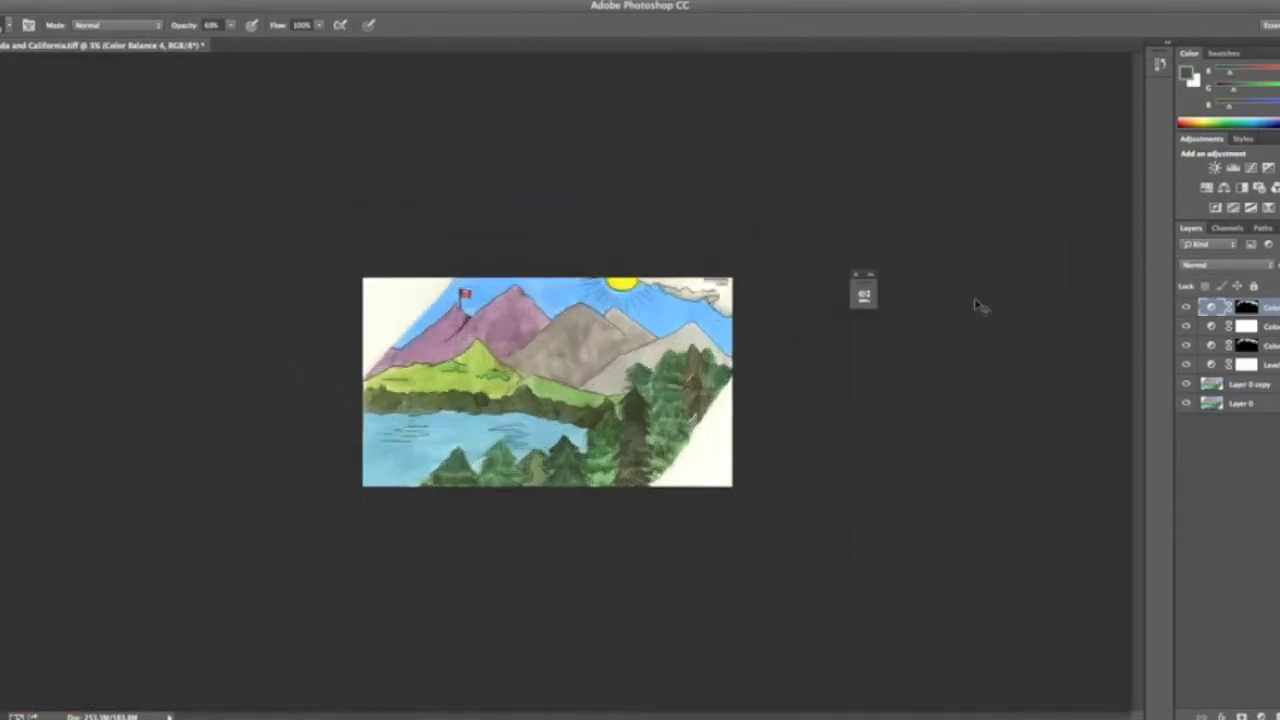
- Save the painting as the TIFF file Canada Landscape.tif
key("ctrl+shift+s")
type("Landscape")
left_click(640, 179)
left_click(706, 266)
left_click(770, 358)
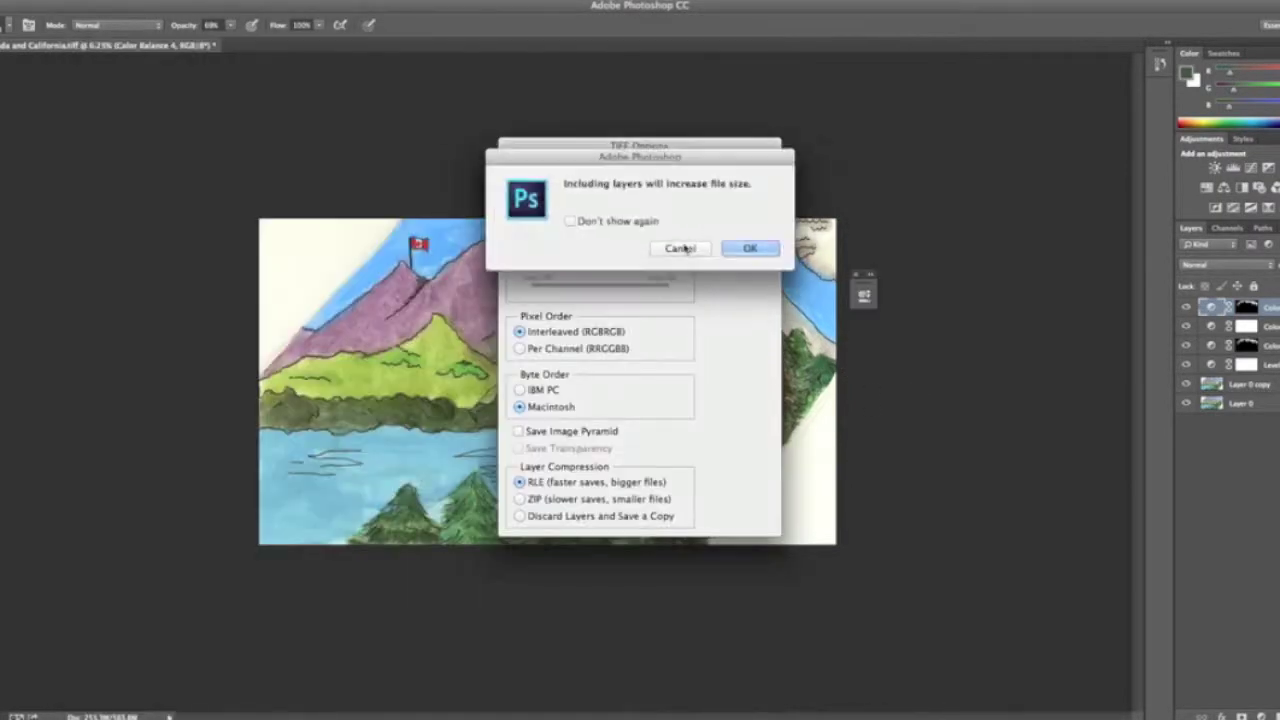
key("Return")
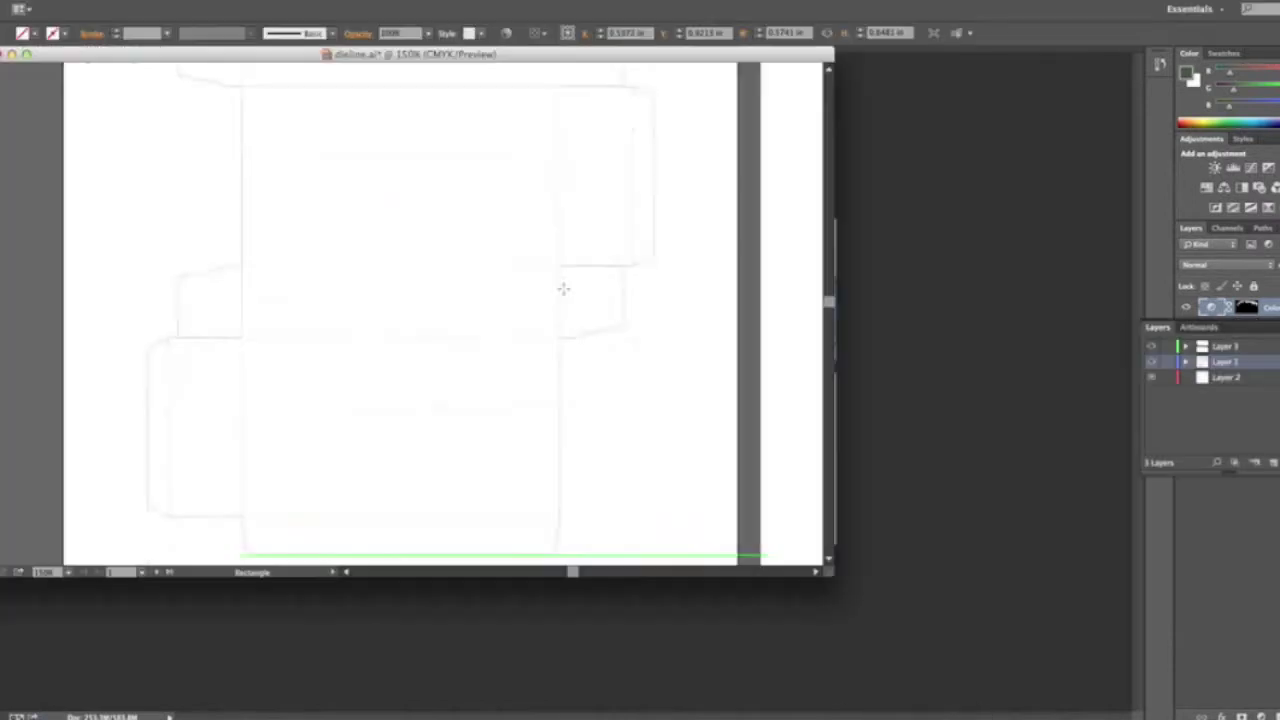
- Place Canada Landscape.tif in dieline.ai, sized over the top dieline panel
left_click(60, 205)
left_click(428, 202)
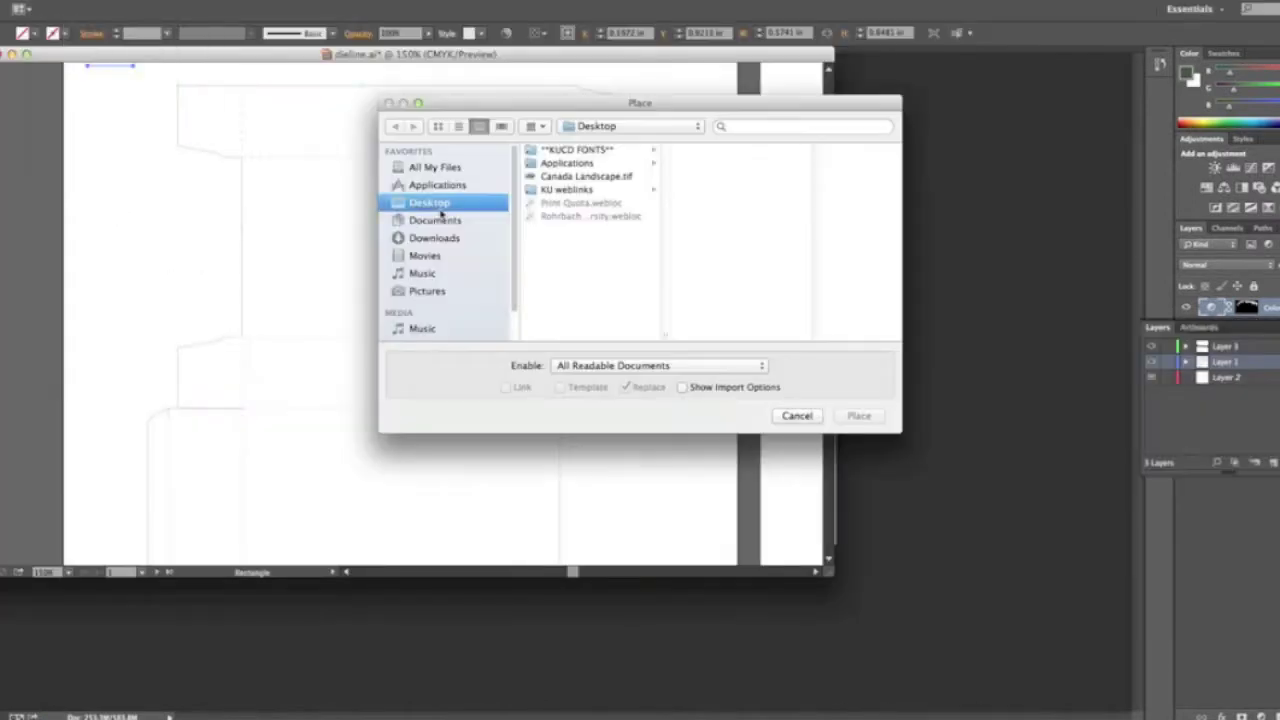
left_click(797, 415)
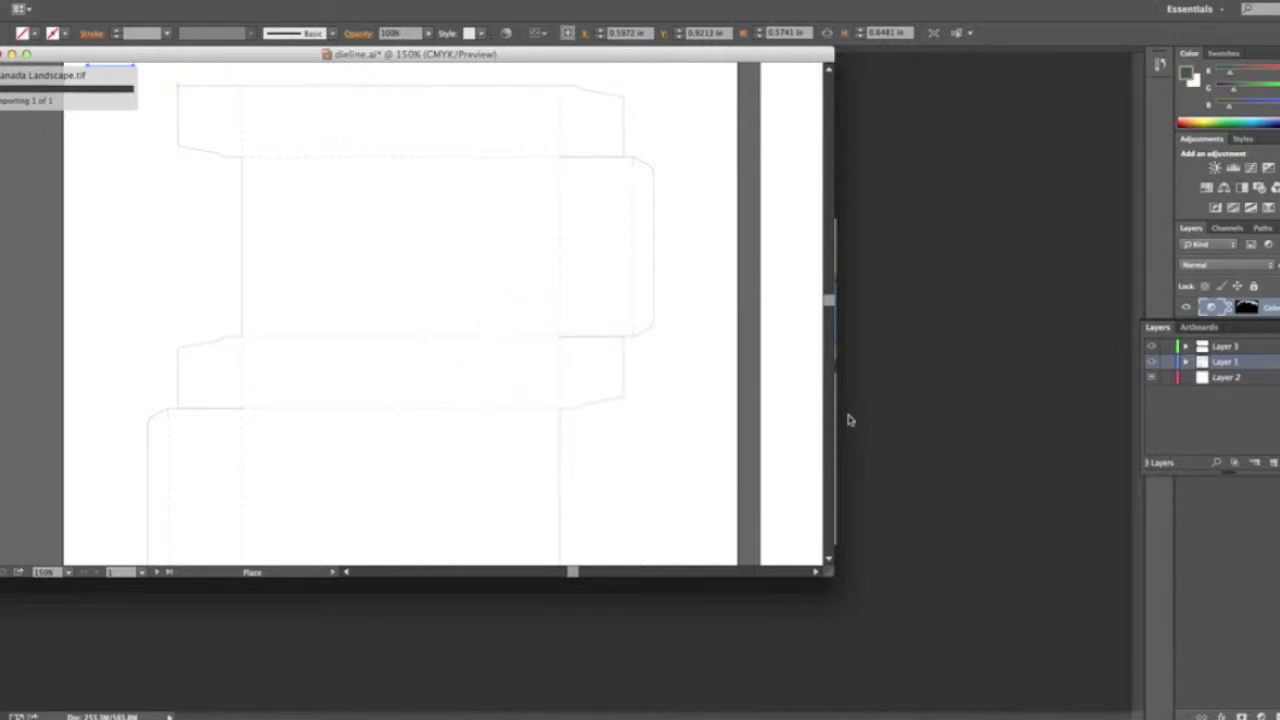
left_click(337, 212)
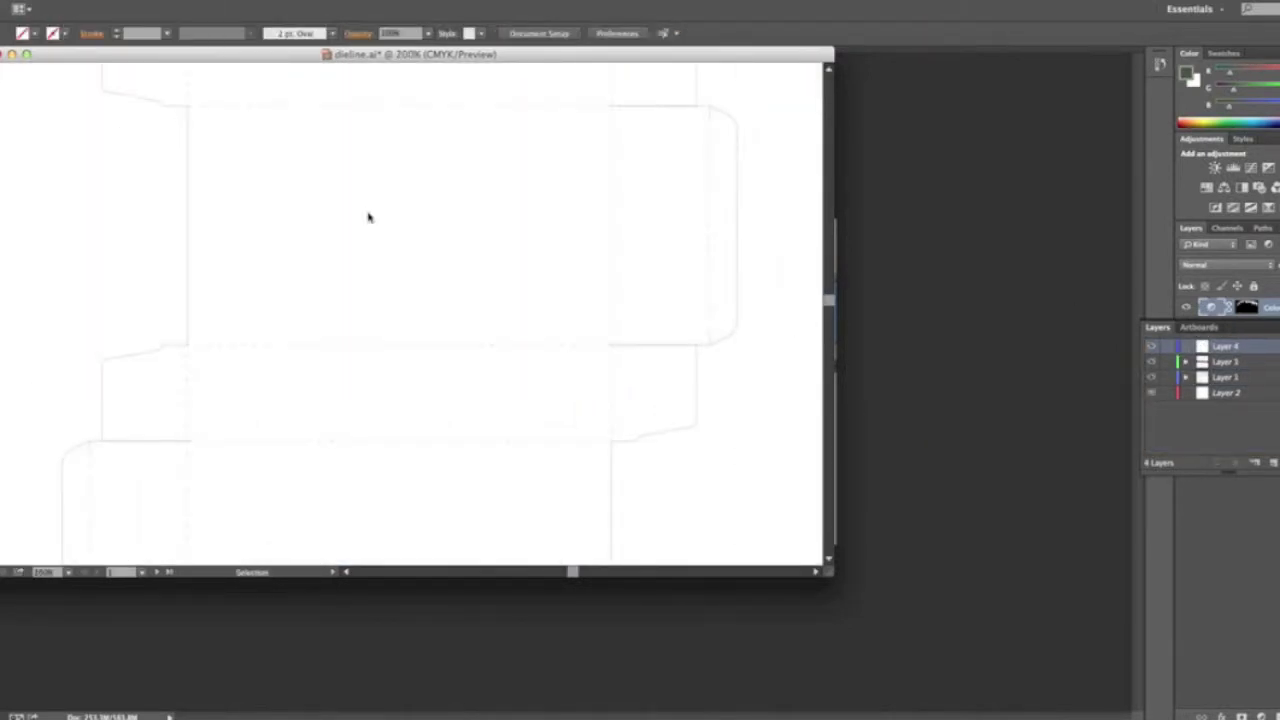
key("ctrl+shift+p")
left_click(851, 423)
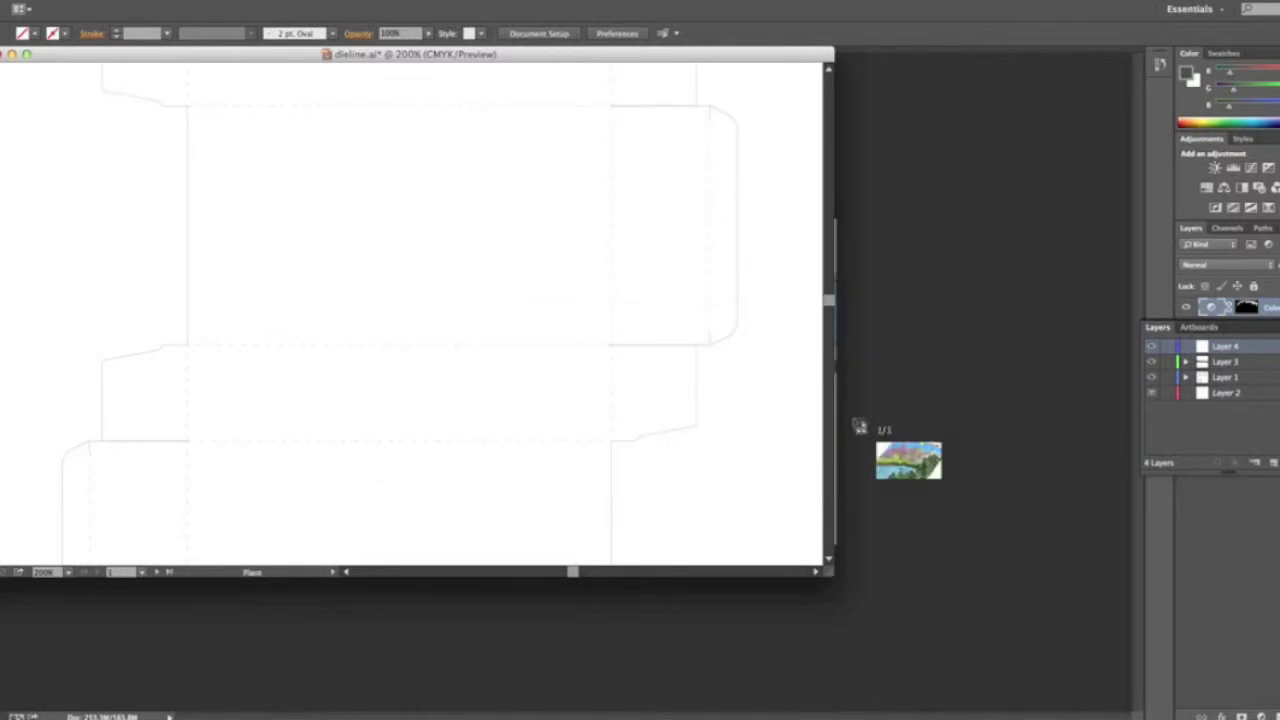
left_click_drag(623, 363, 174, 109)
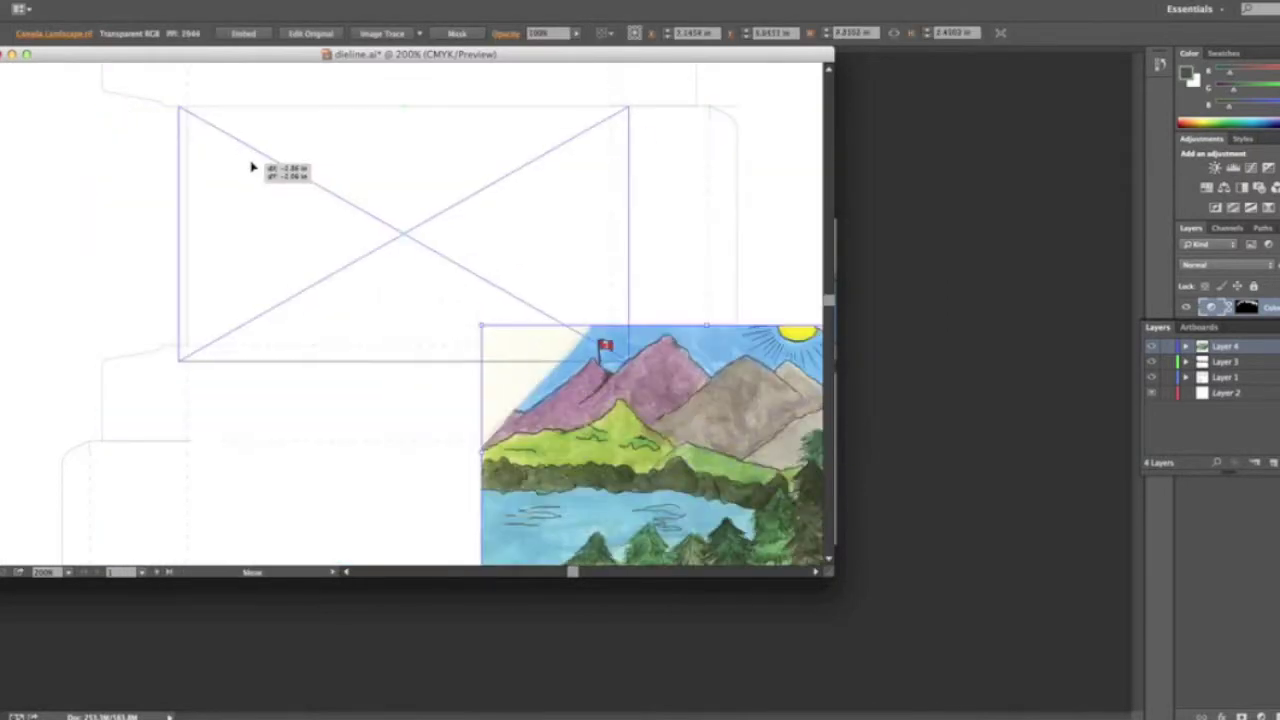
left_click_drag(500, 229, 500, 211)
- Make the landscape's Layer 4 a template layer and nudge the image into position
double_click(1225, 346)
left_click(560, 374)
left_click(726, 449)
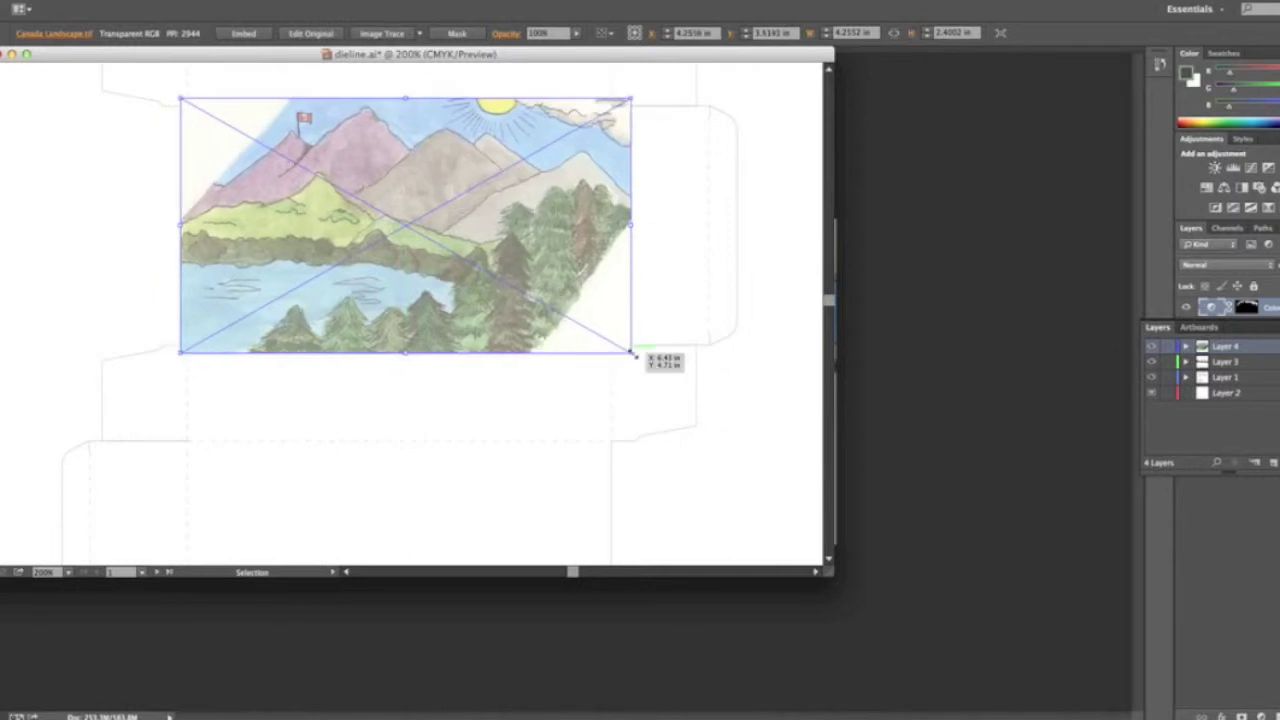
left_click_drag(613, 345, 551, 297)
left_click(448, 400)
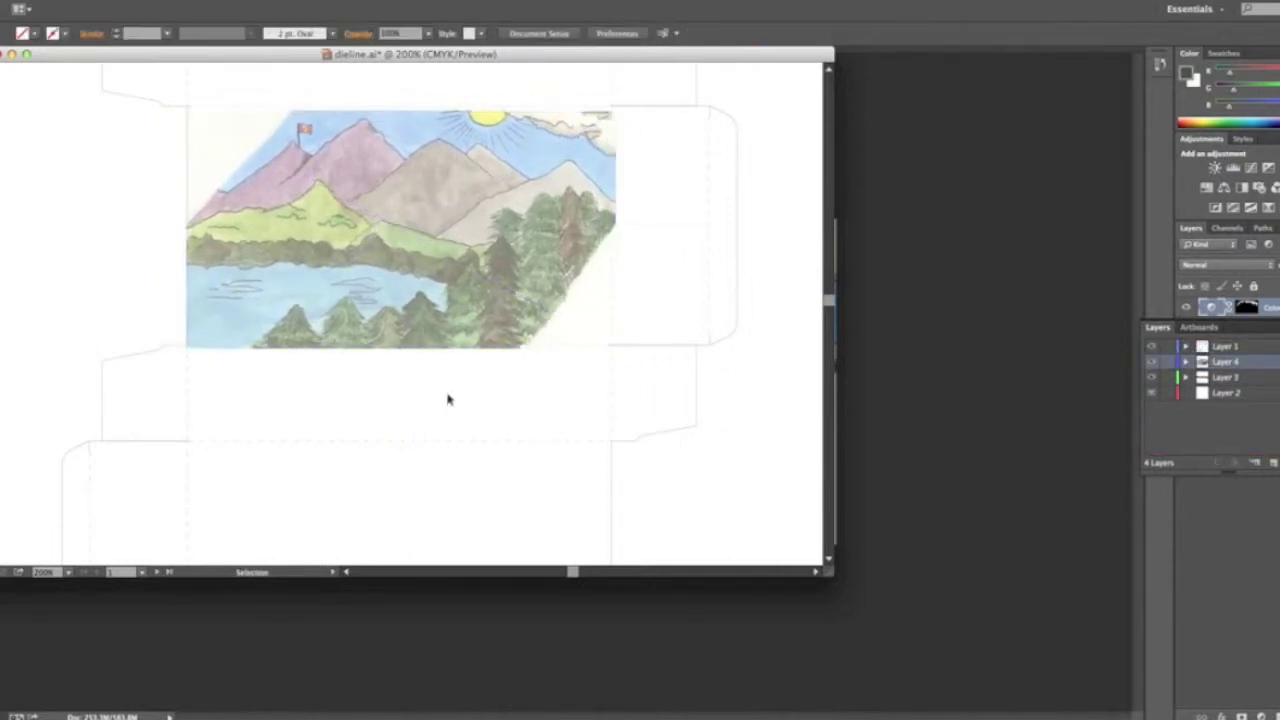
- On Layer 3, draw a square below the word Pineberry
left_click(434, 357)
scroll(643, 366, "up", 5)
key("m")
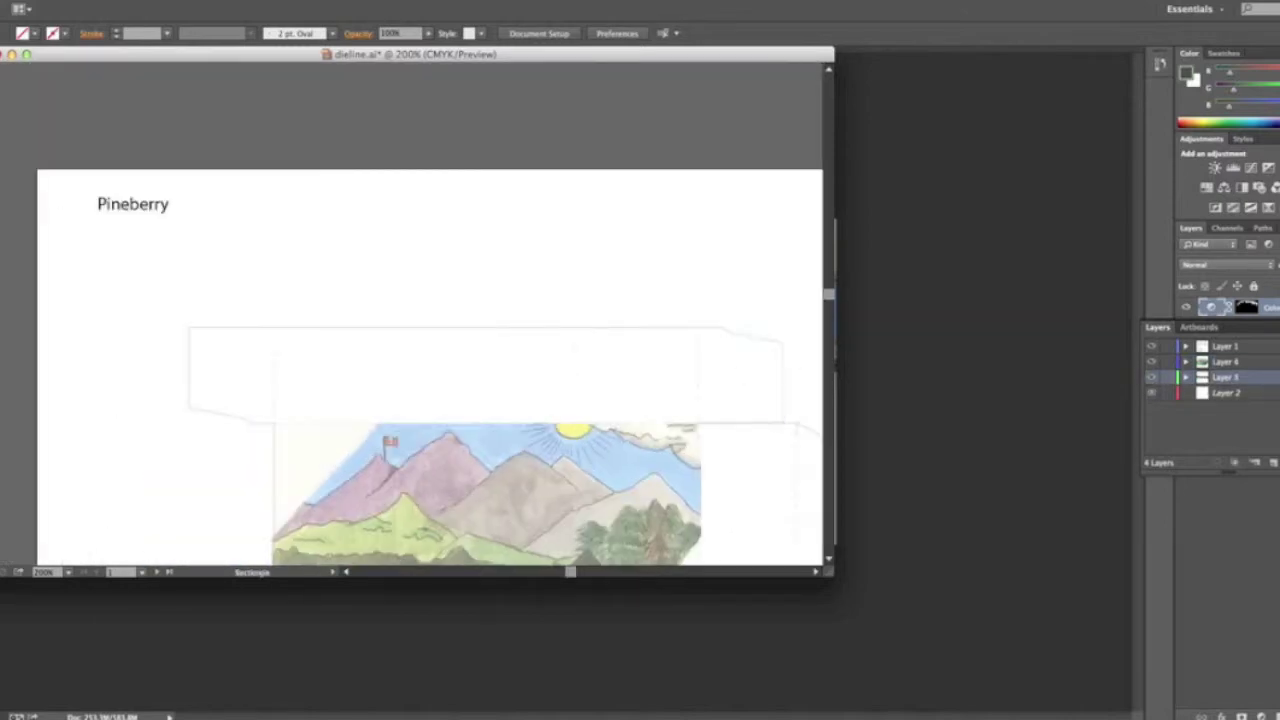
left_click_drag(85, 231, 165, 323)
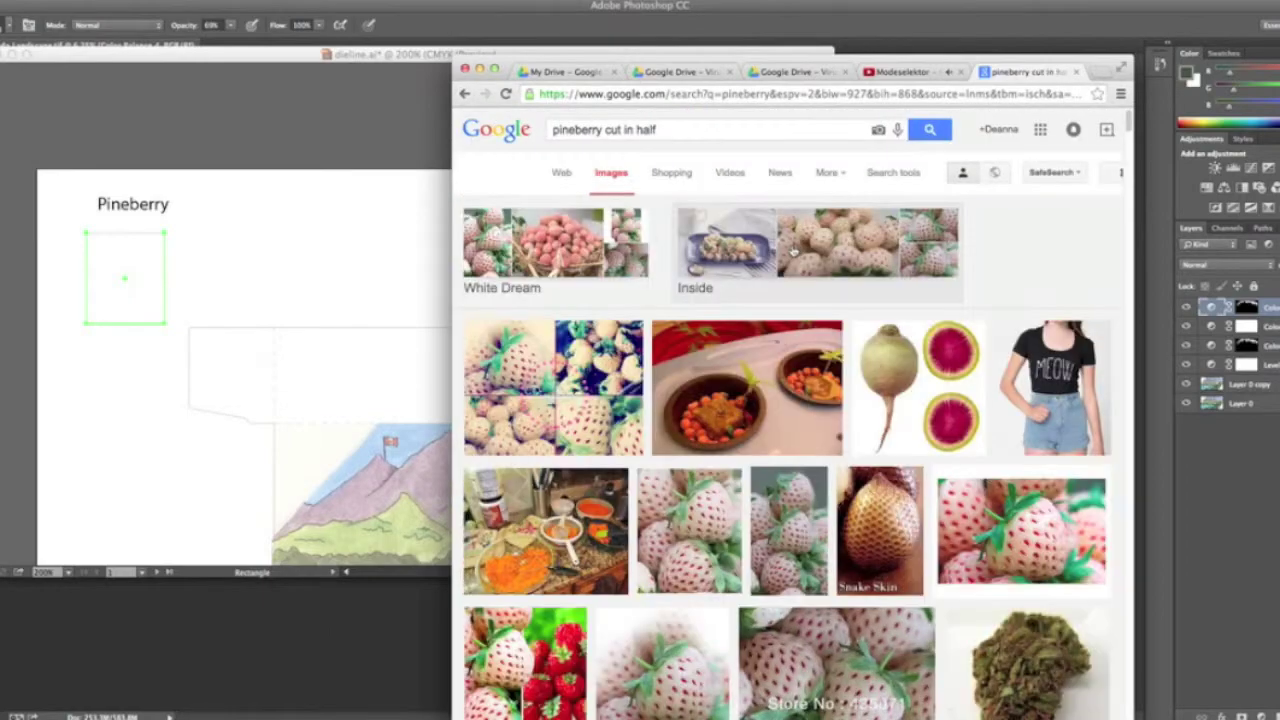
- Scroll the pineberry image results and open the pink pineberry basket photo
scroll(793, 251, "down", 5)
scroll(793, 251, "down", 5)
scroll(793, 251, "down", 3)
scroll(793, 251, "down", 3)
scroll(793, 251, "down", 3)
scroll(701, 342, "up", 10)
left_click(701, 342)
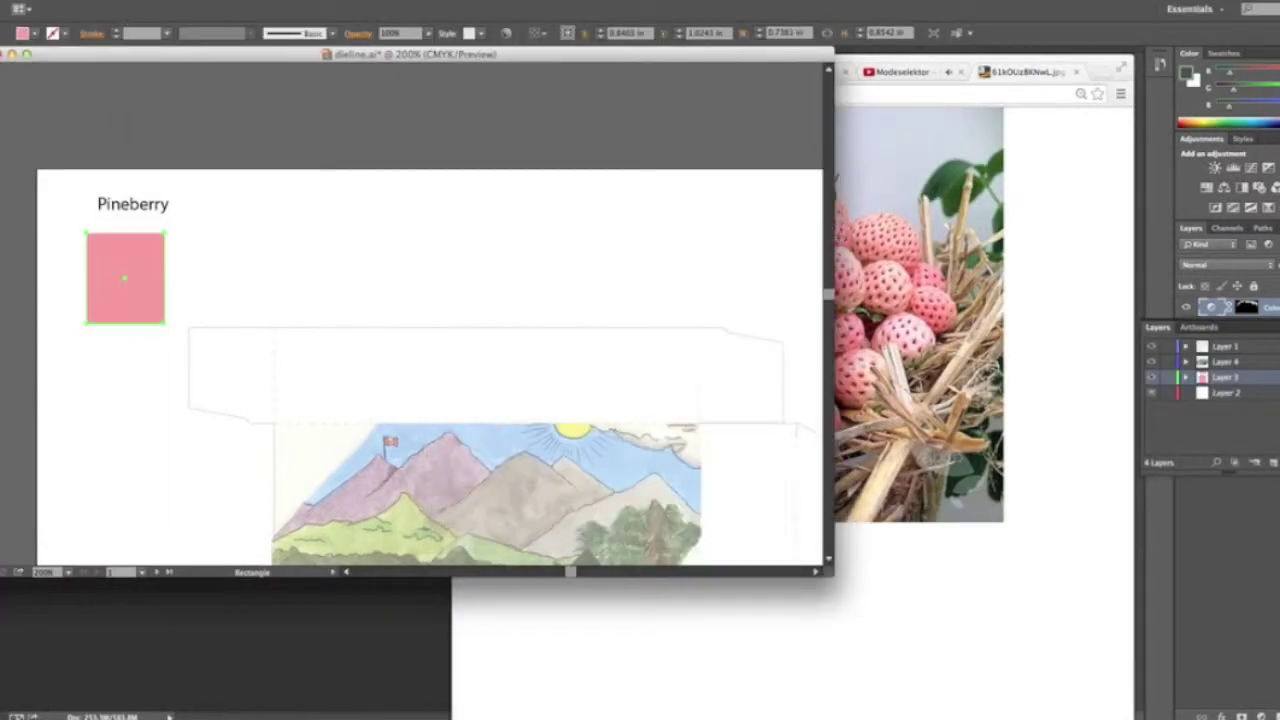
- Draw more pink swatch squares under Pineberry and align the third one with the others
left_click_drag(249, 298, 263, 323)
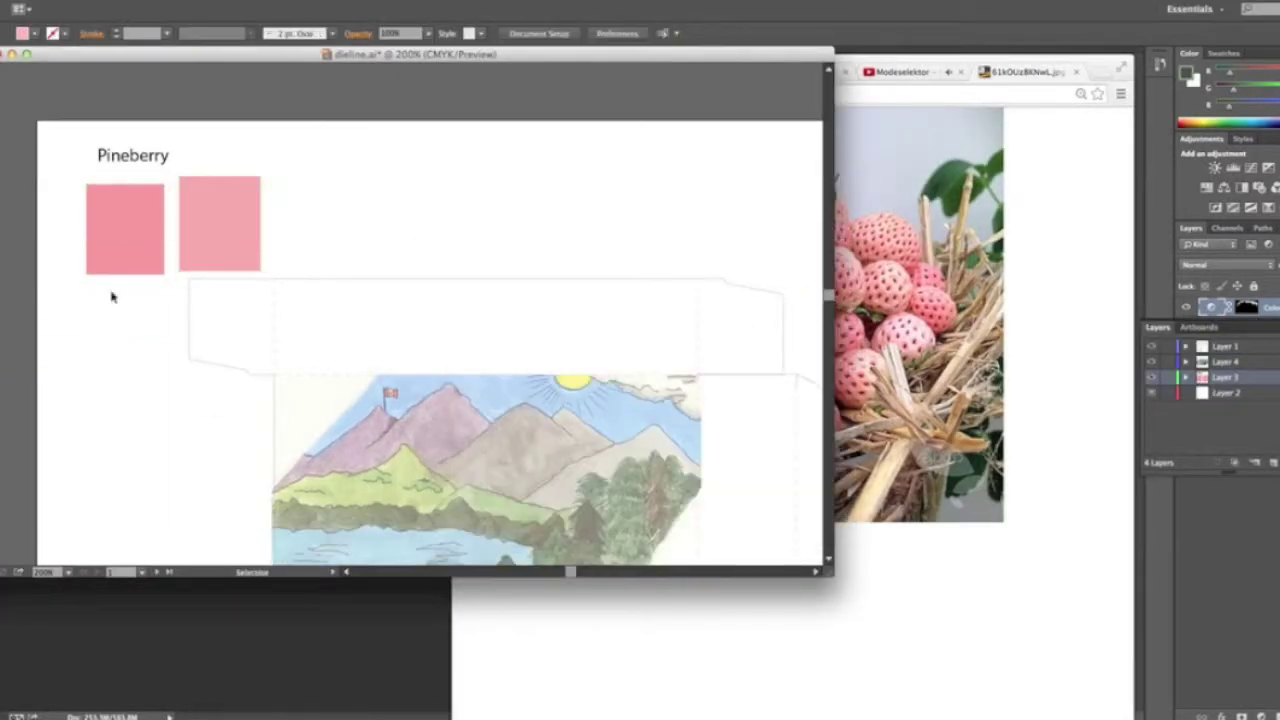
left_click_drag(272, 184, 324, 270)
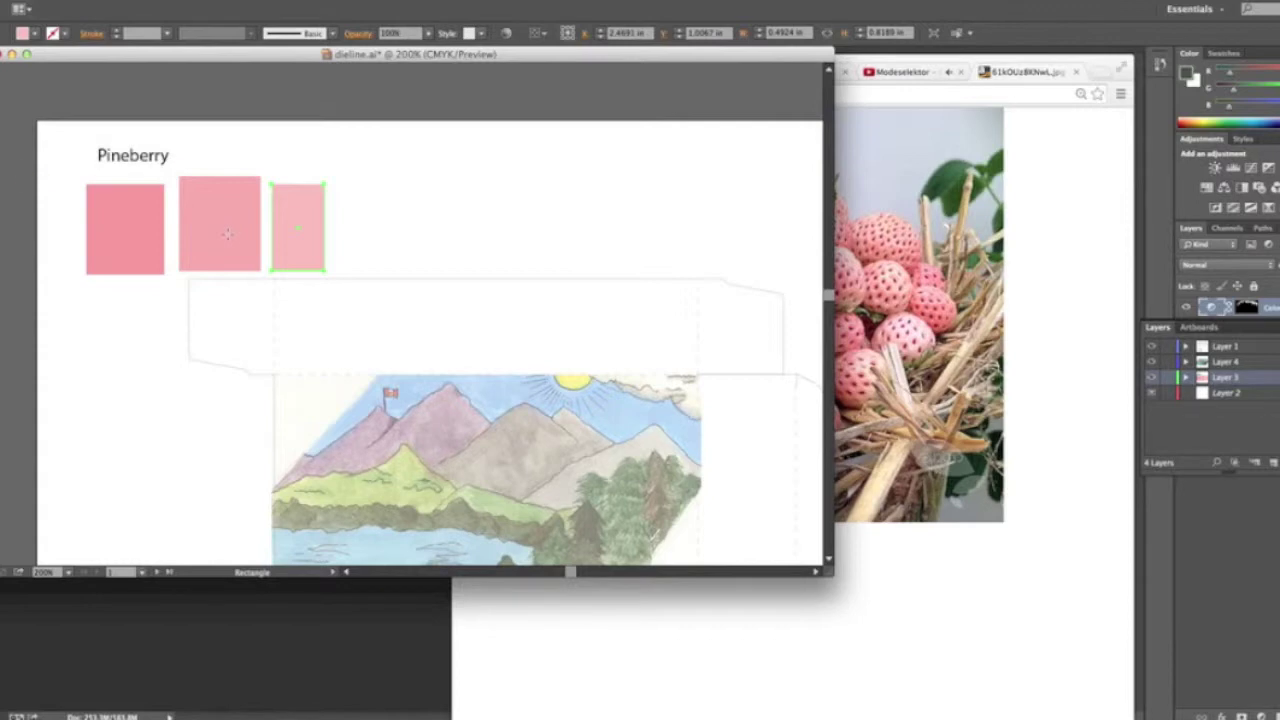
left_click_drag(282, 237, 205, 228)
left_click_drag(221, 262, 217, 233)
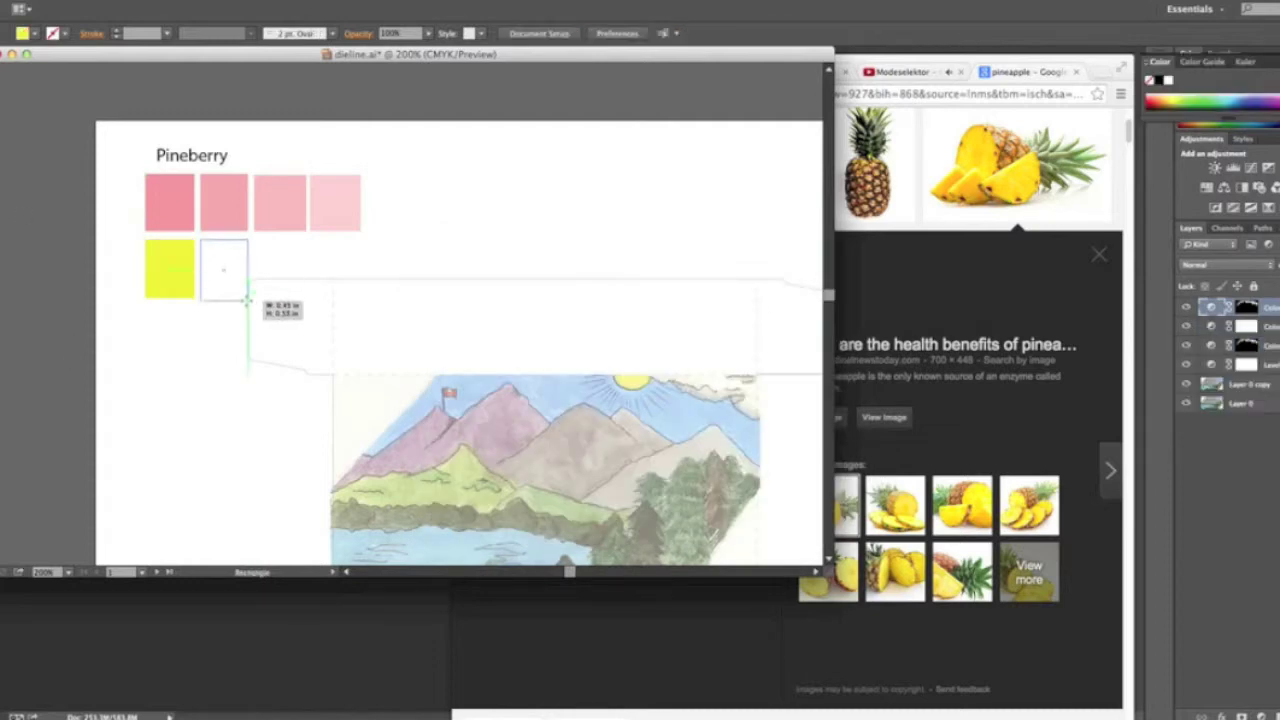
- Delete the row of yellow swatches and realign the second pink swatch
left_click_drag(201, 240, 247, 298)
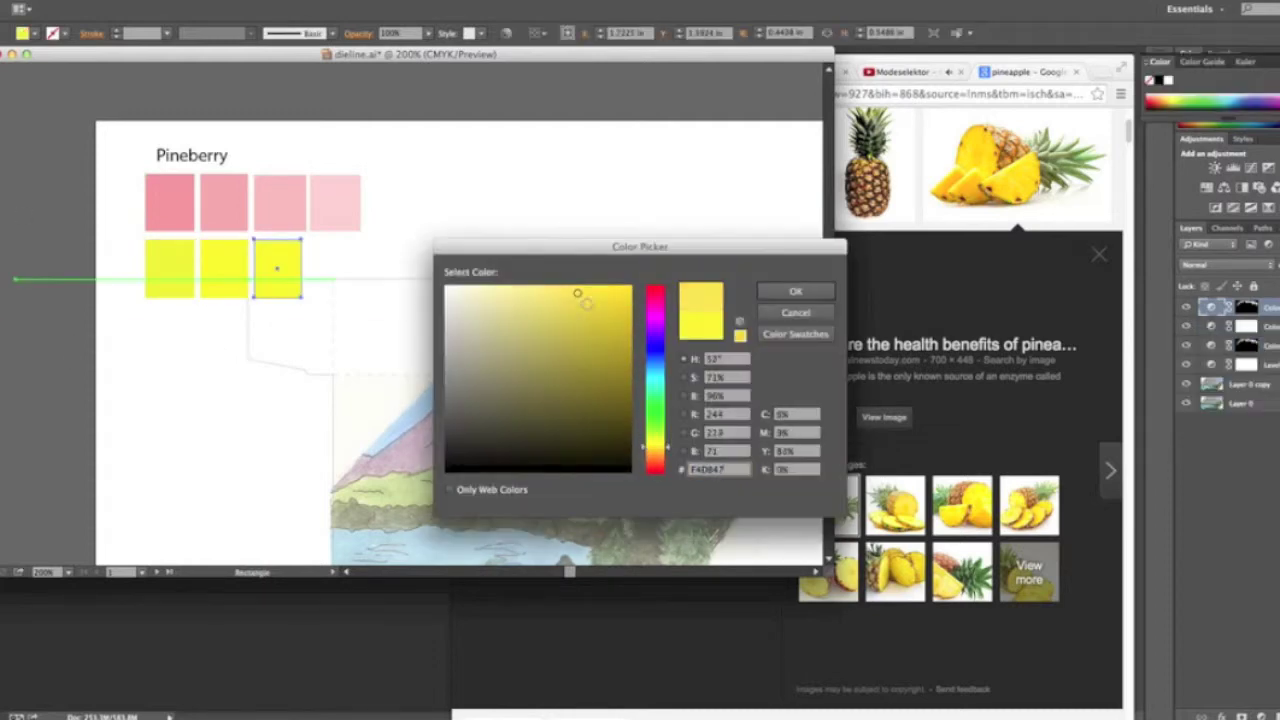
left_click(790, 290)
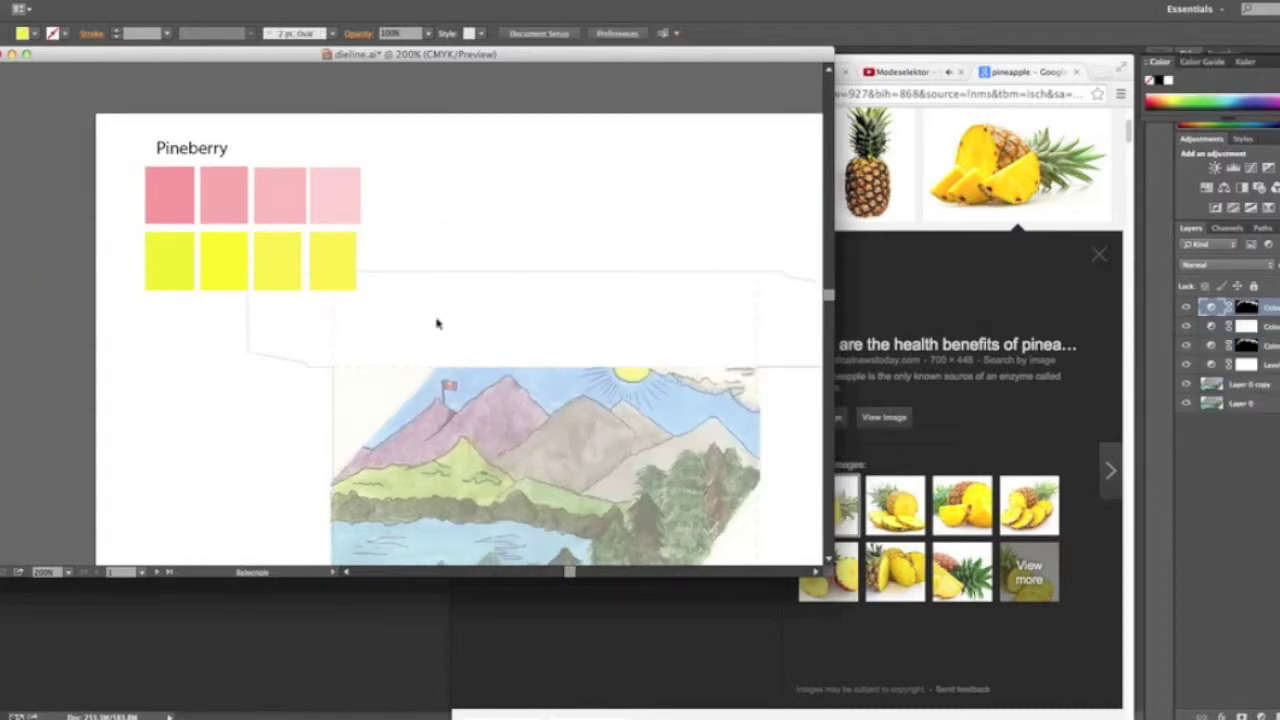
key("Delete")
left_click_drag(229, 196, 238, 215)
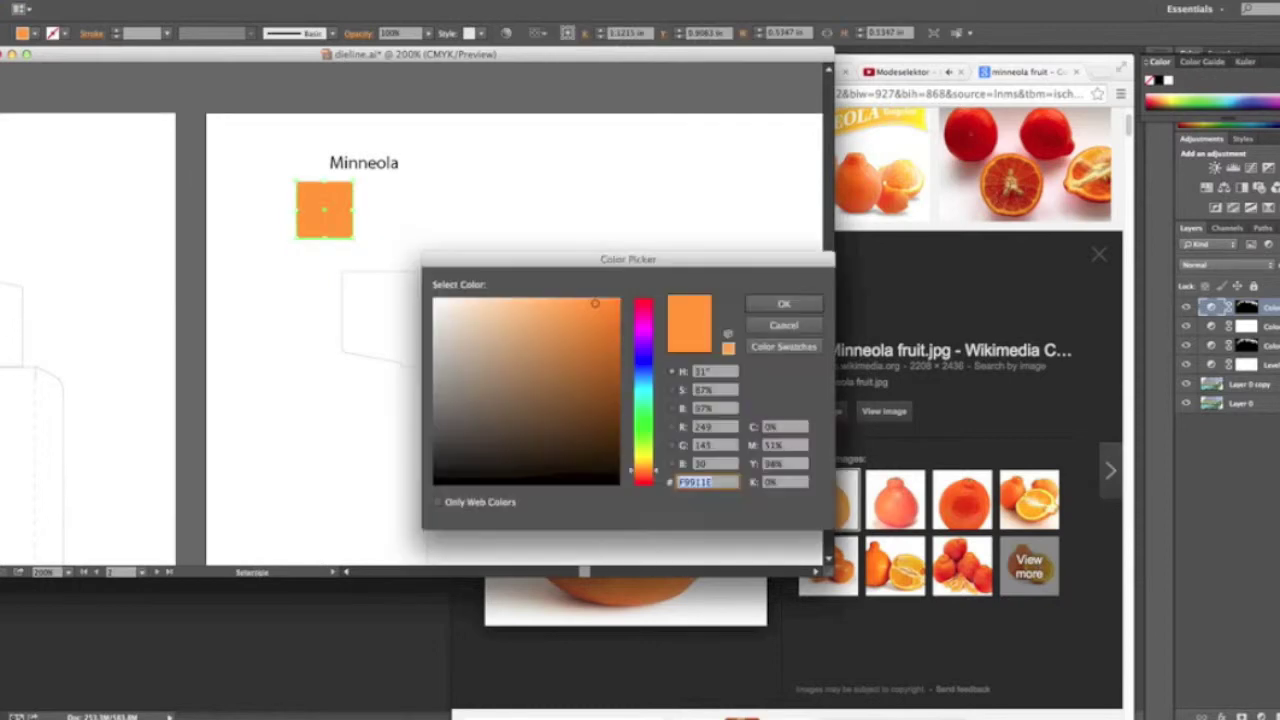
- Draw the Minneola swatch squares with peach, yellow-orange and other orange fills
left_click_drag(416, 249, 420, 238)
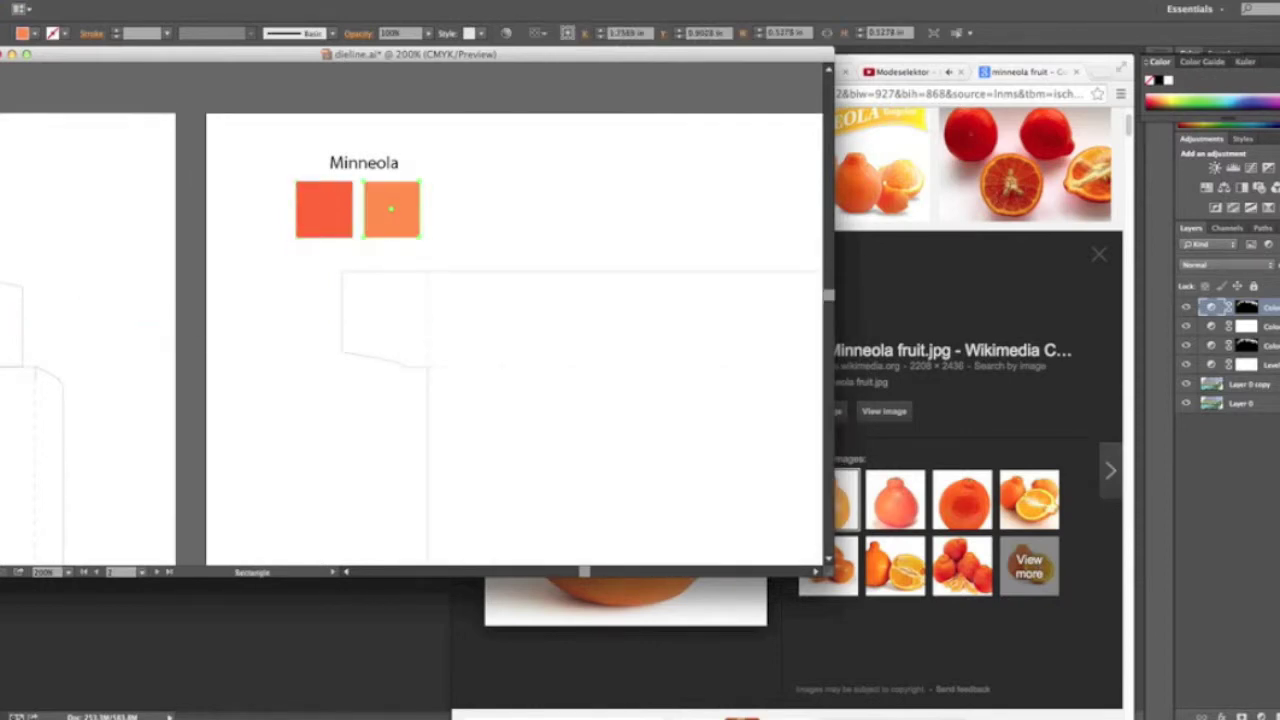
left_click_drag(483, 207, 483, 237)
key("Return")
left_click_drag(493, 182, 548, 237)
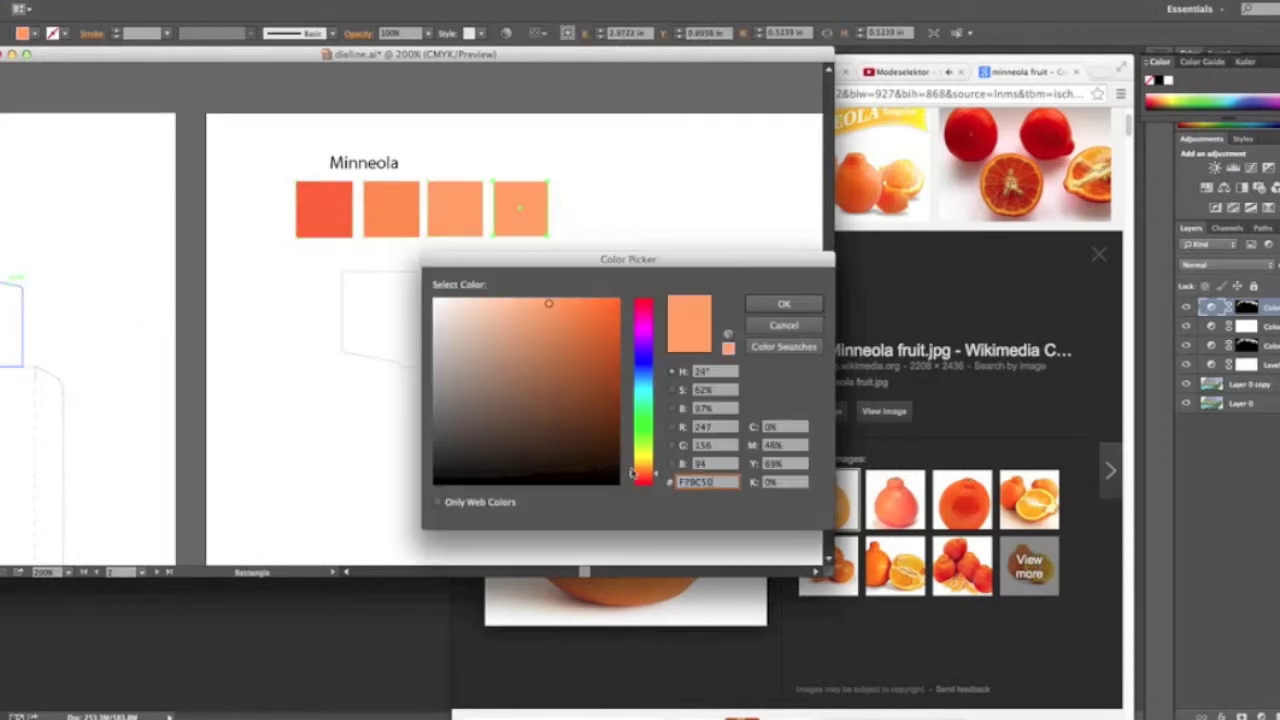
key("Return")
key("Return")
left_click_drag(623, 181, 679, 237)
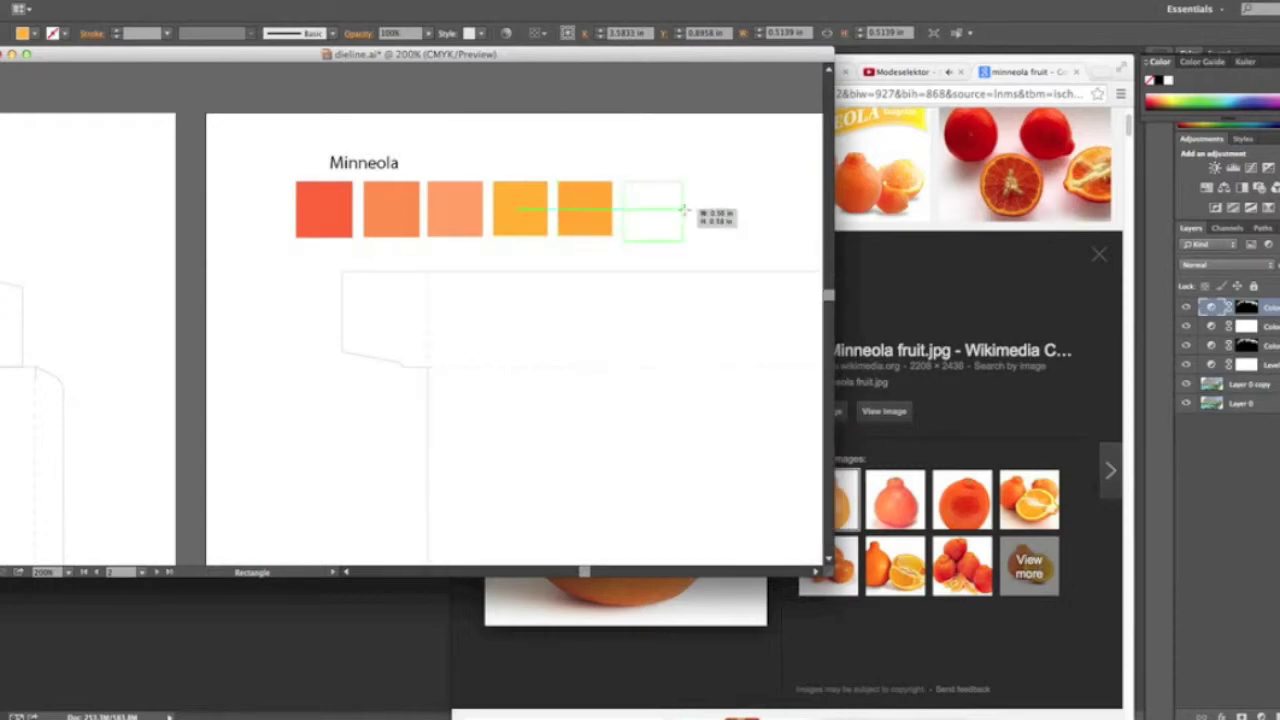
key("Return")
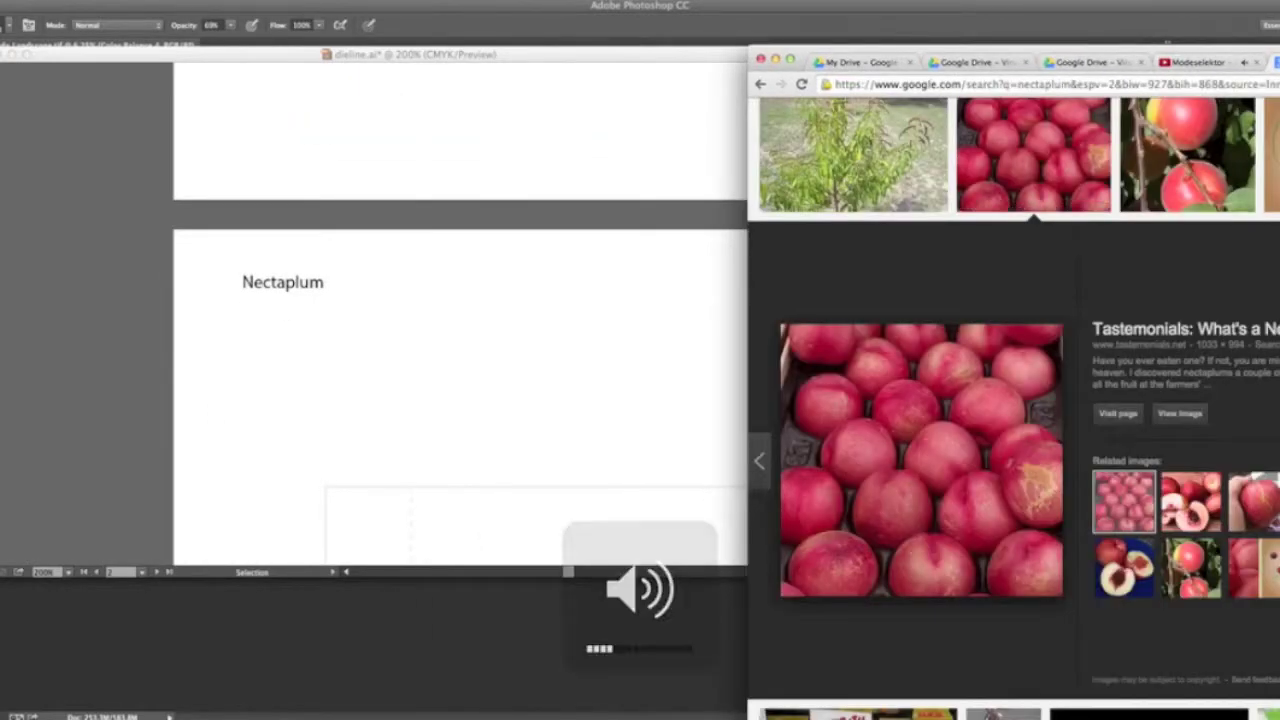
- Create the Nectaplum swatch row in red, salmon and other reddish fills
left_click(645, 484)
key("Return")
left_click_drag(336, 305, 420, 388)
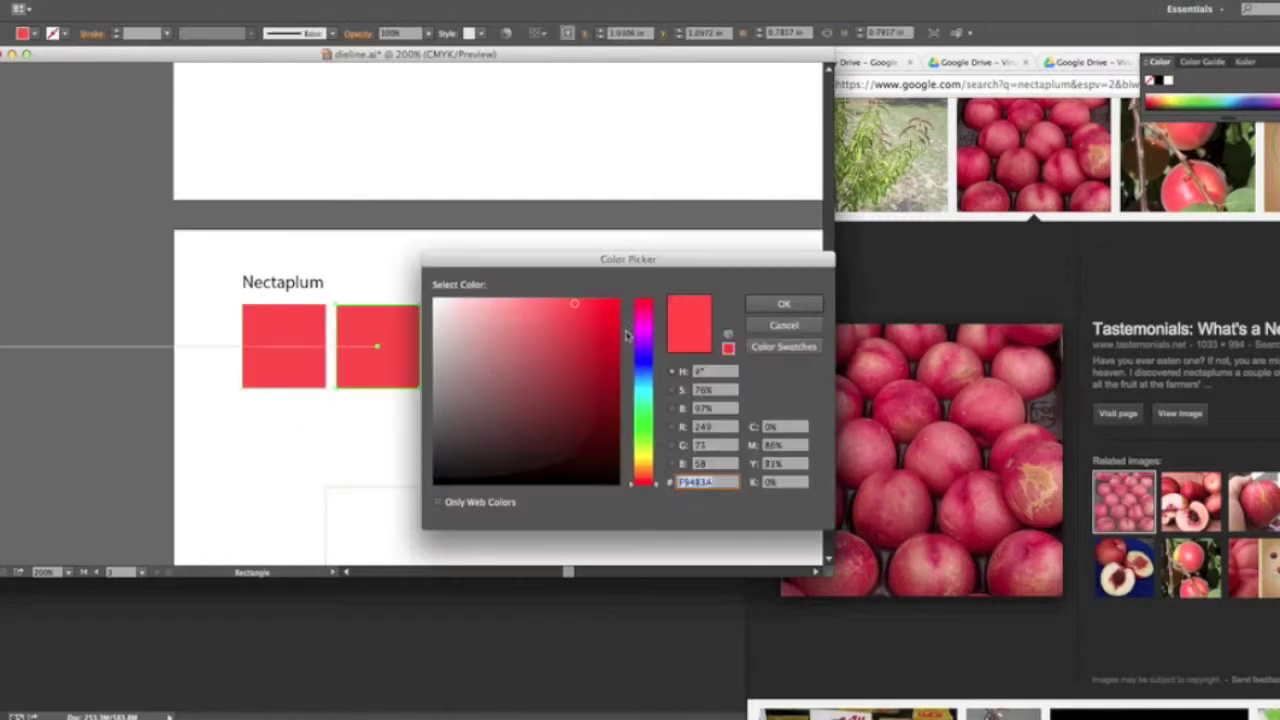
key("Return")
left_click_drag(433, 305, 521, 388)
key("Return")
left_click_drag(529, 305, 606, 386)
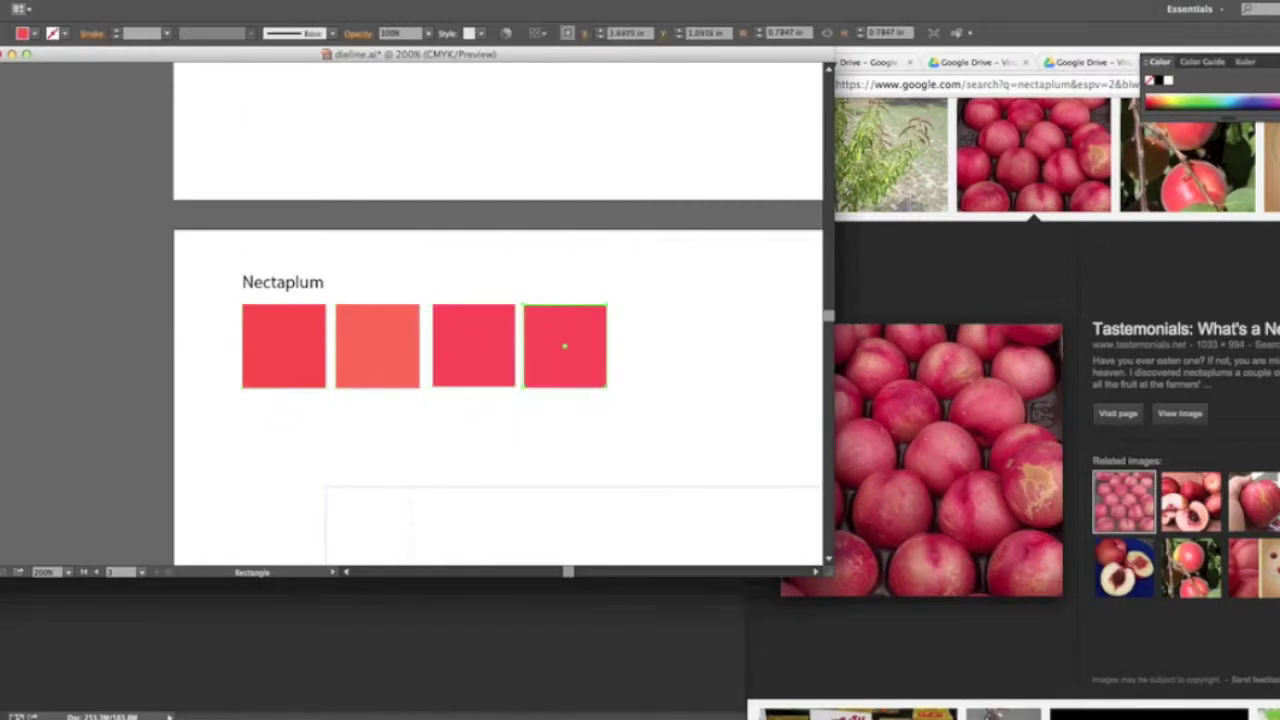
key("Return")
- Rename a layer to landscapes and draw a pink panel over the dieline's top flap
scroll(537, 420, "down", 5)
scroll(537, 420, "up", 8)
scroll(561, 251, "right", 5)
scroll(540, 277, "left", 5)
scroll(557, 266, "down", 3)
scroll(531, 271, "up", 5)
left_click_drag(241, 157, 245, 157)
key("F7")
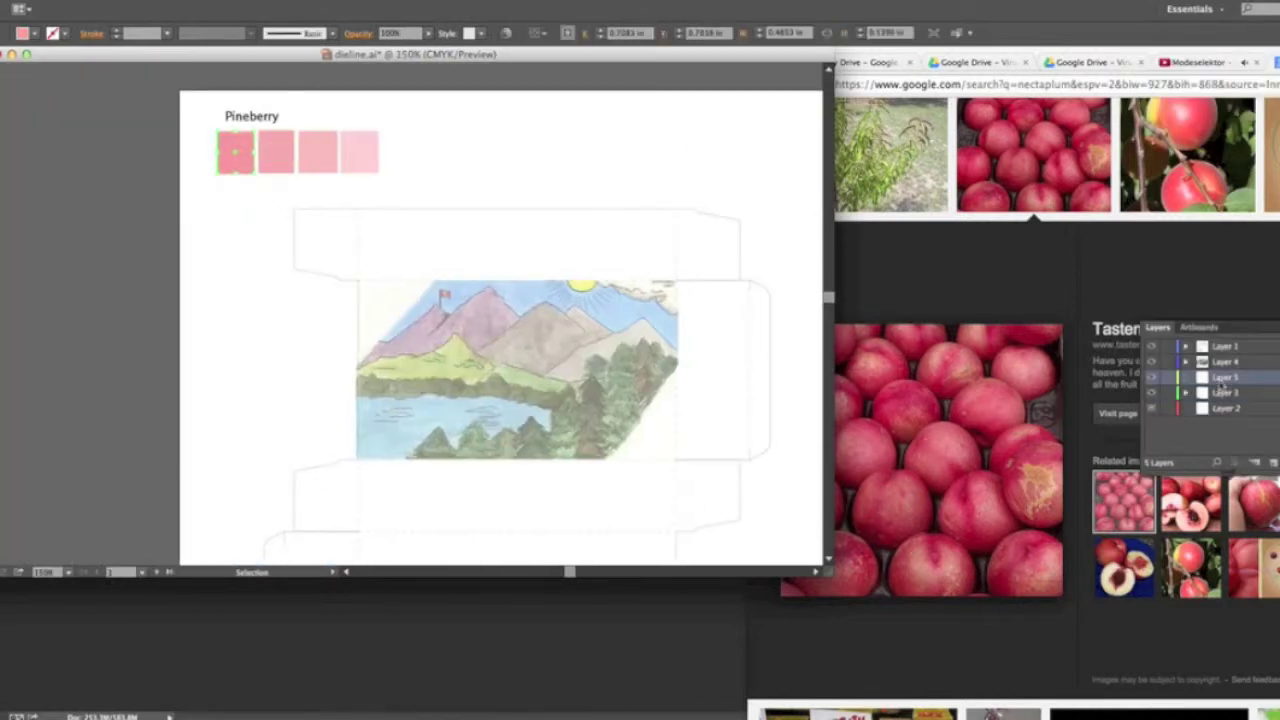
key("Return")
double_click(1225, 392)
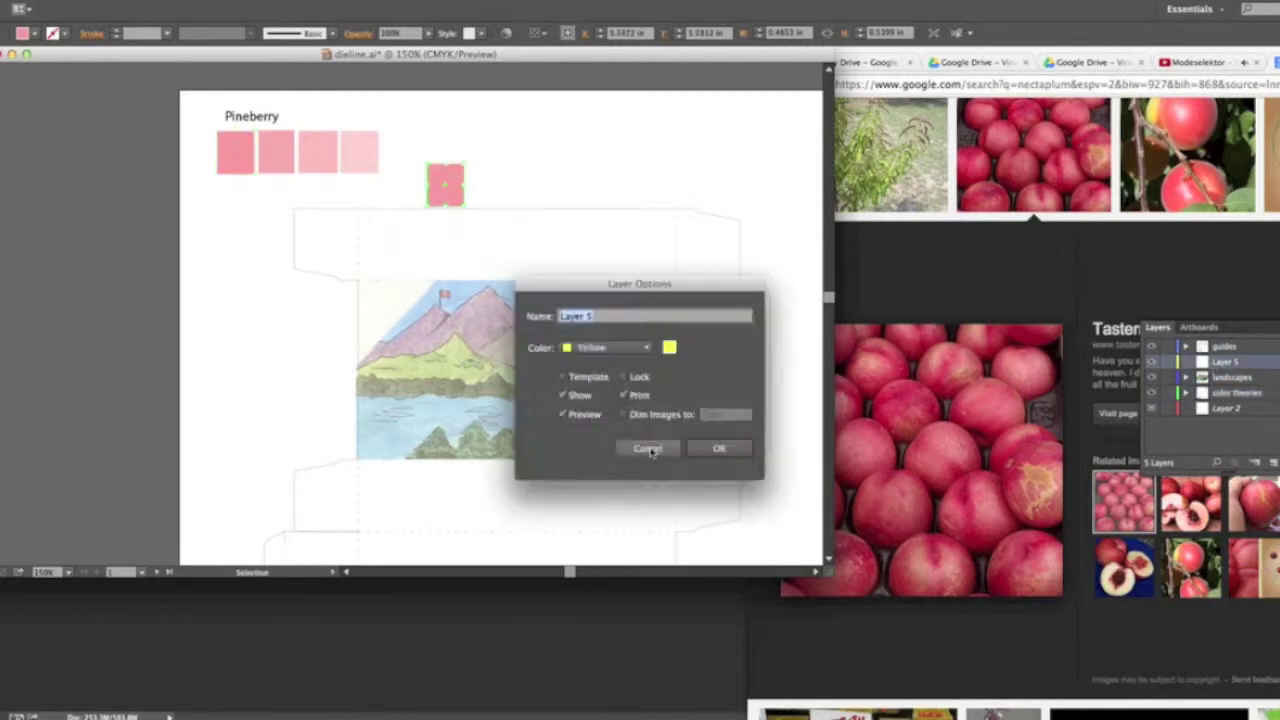
left_click_drag(347, 211, 694, 278)
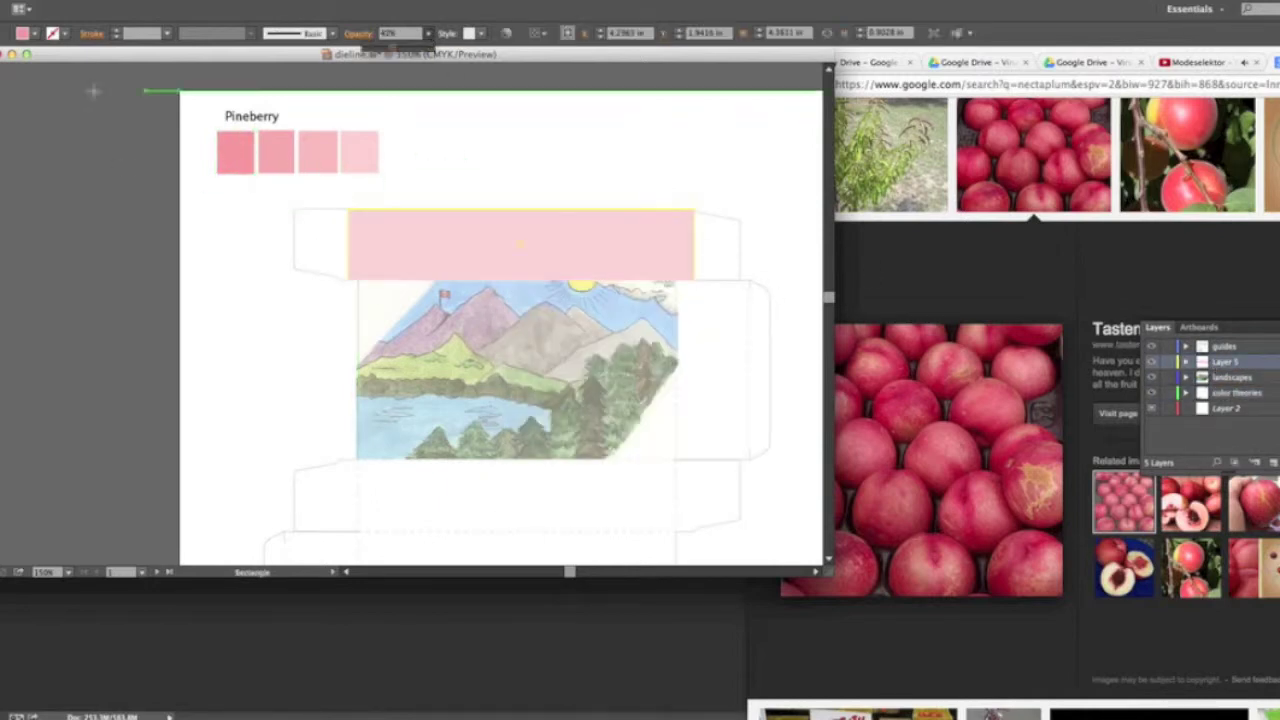
- Place a copy of the pink panel over the dieline's bottom flap
key("ctrl+minus")
key("ctrl+minus")
key("ctrl+minus")
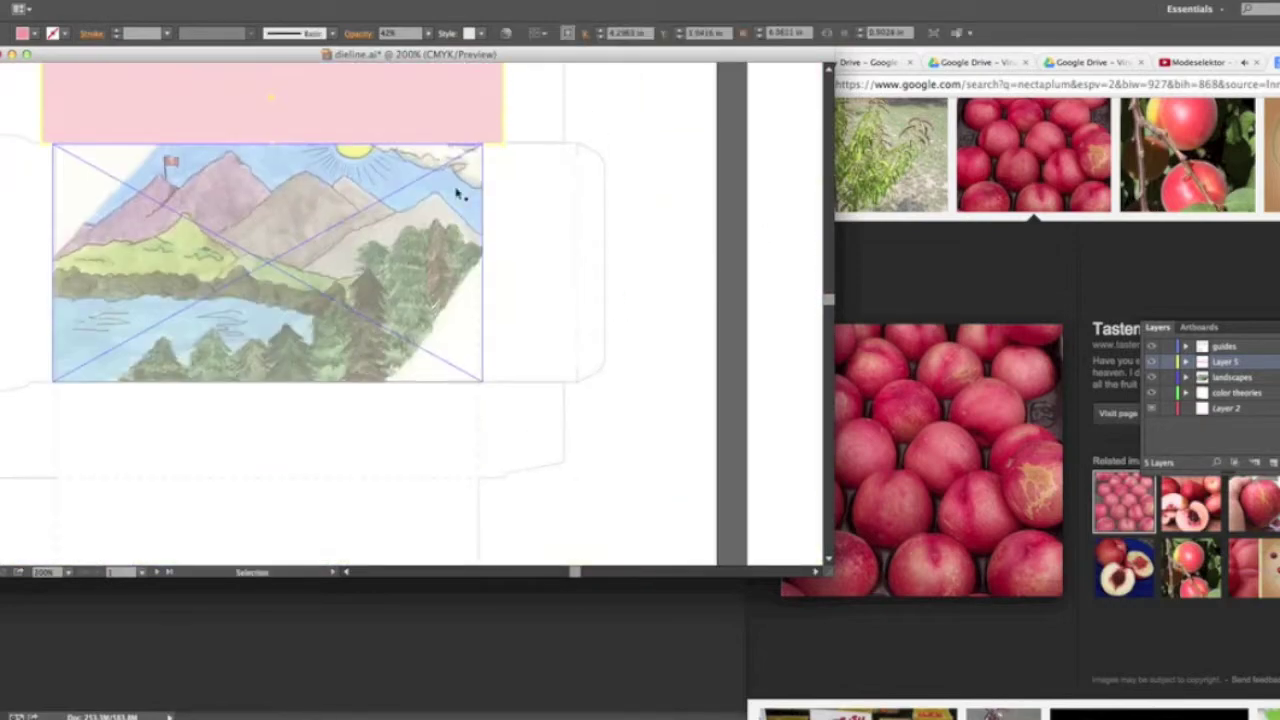
scroll(457, 170, "up", 1)
mouse_move(457, 148)
left_mouse_down()
mouse_move(612, 475)
mouse_move(578, 479)
left_mouse_up()
scroll(612, 475, "up", 1)
scroll(457, 343, "down", 3)
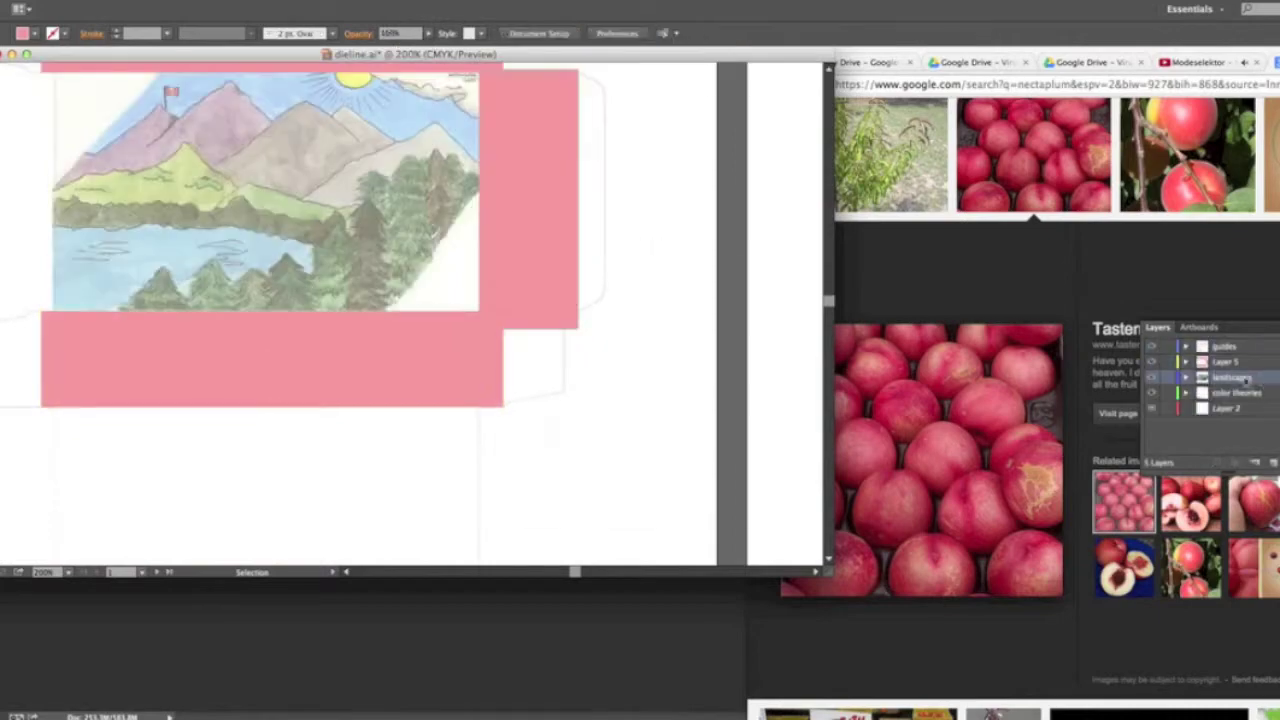
- Select the right-hand pink panel on the landscapes layer and reposition it
right_click(488, 264)
left_click(689, 429)
scroll(801, 437, "up", 3)
left_click(718, 478)
scroll(768, 477, "down", 5)
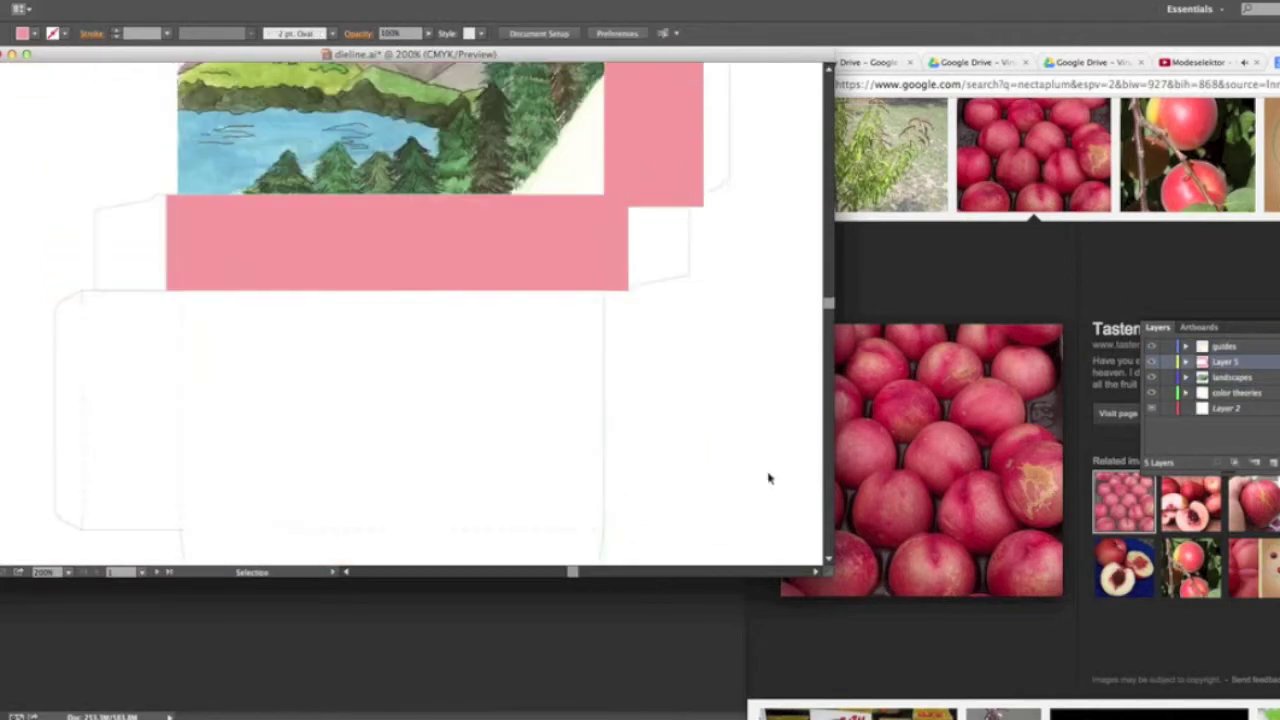
left_click_drag(81, 288, 178, 540)
scroll(221, 483, "down", 2)
scroll(221, 483, "down", 2)
scroll(580, 343, "down", 1)
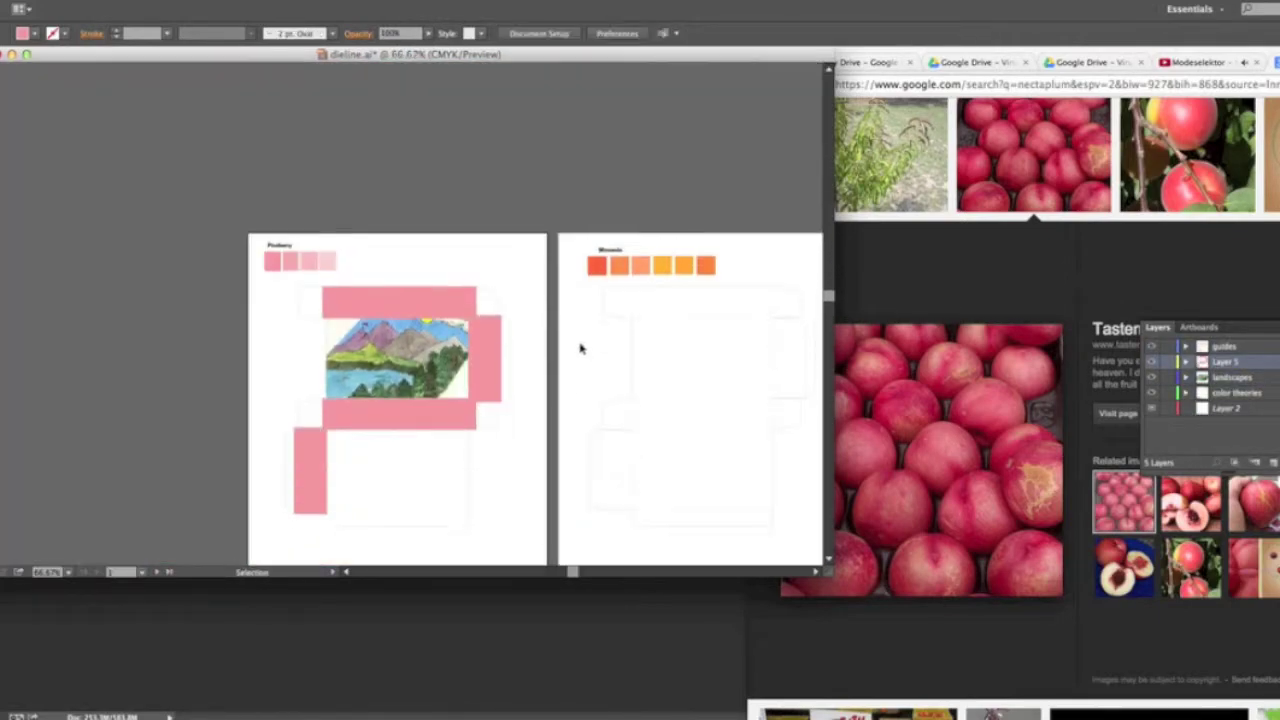
scroll(580, 343, "up", 2)
- Rotate a pink panel diagonally over the image's lower-right corner
left_click(648, 383)
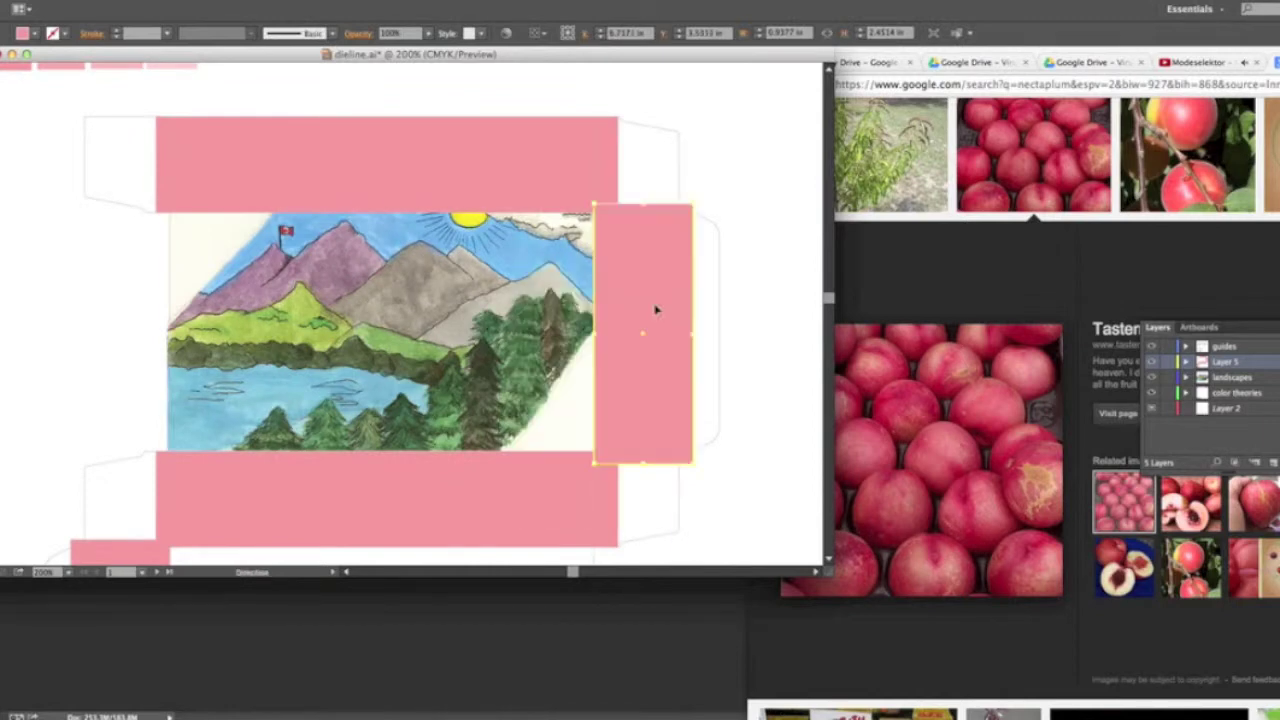
scroll(655, 310, "left", 2)
left_click_drag(655, 310, 686, 420)
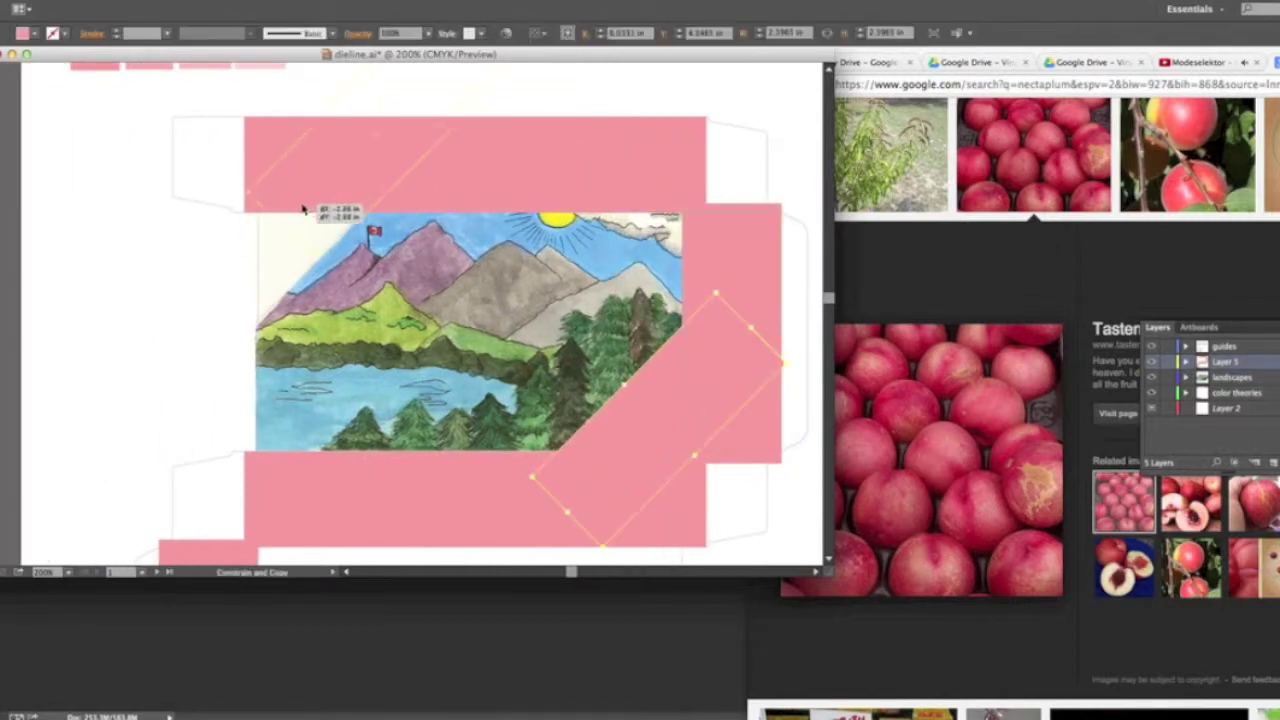
left_click_drag(303, 208, 186, 329)
scroll(251, 320, "up", 2)
- Give the diagonal panels a darker sampled pink and send them behind the landscape
key("i")
left_click(228, 117)
left_click(94, 95)
key("v")
right_click(266, 318)
left_click(463, 549)
scroll(659, 445, "down", 1)
left_click(659, 445)
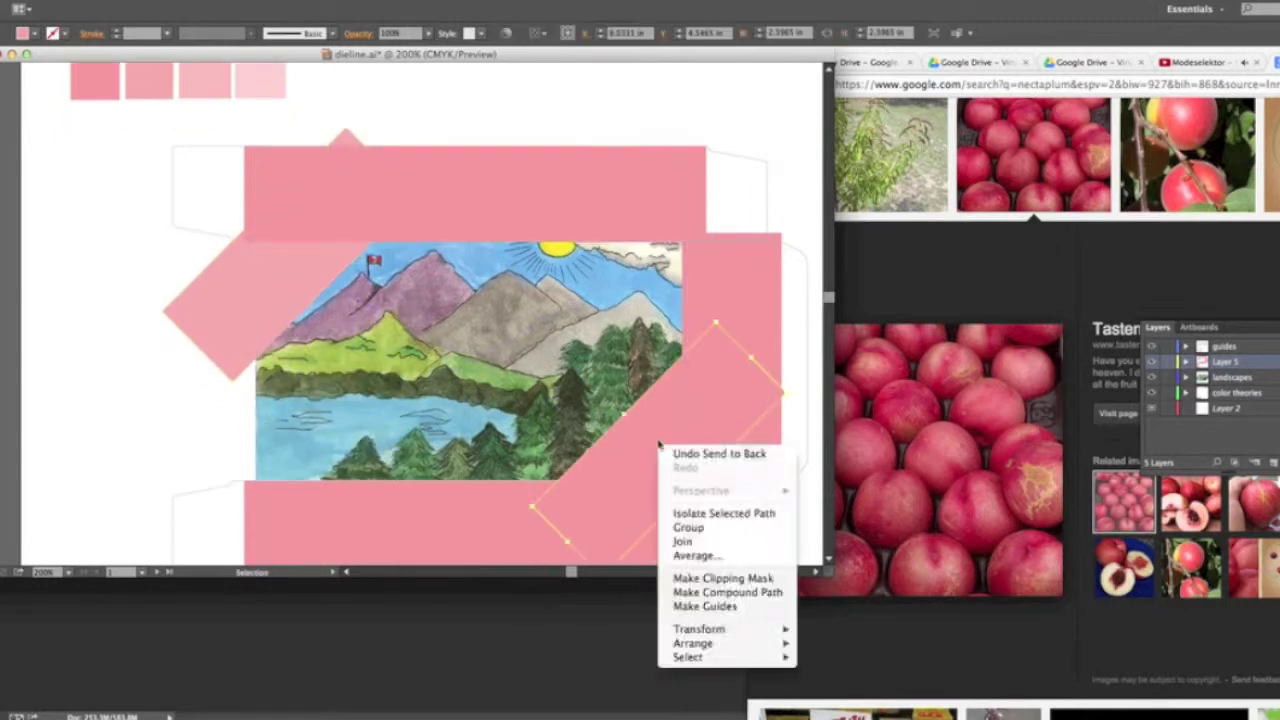
- Move the lower pink panel above the landscape and nudge the image slightly left and down
scroll(600, 416, "down", 1)
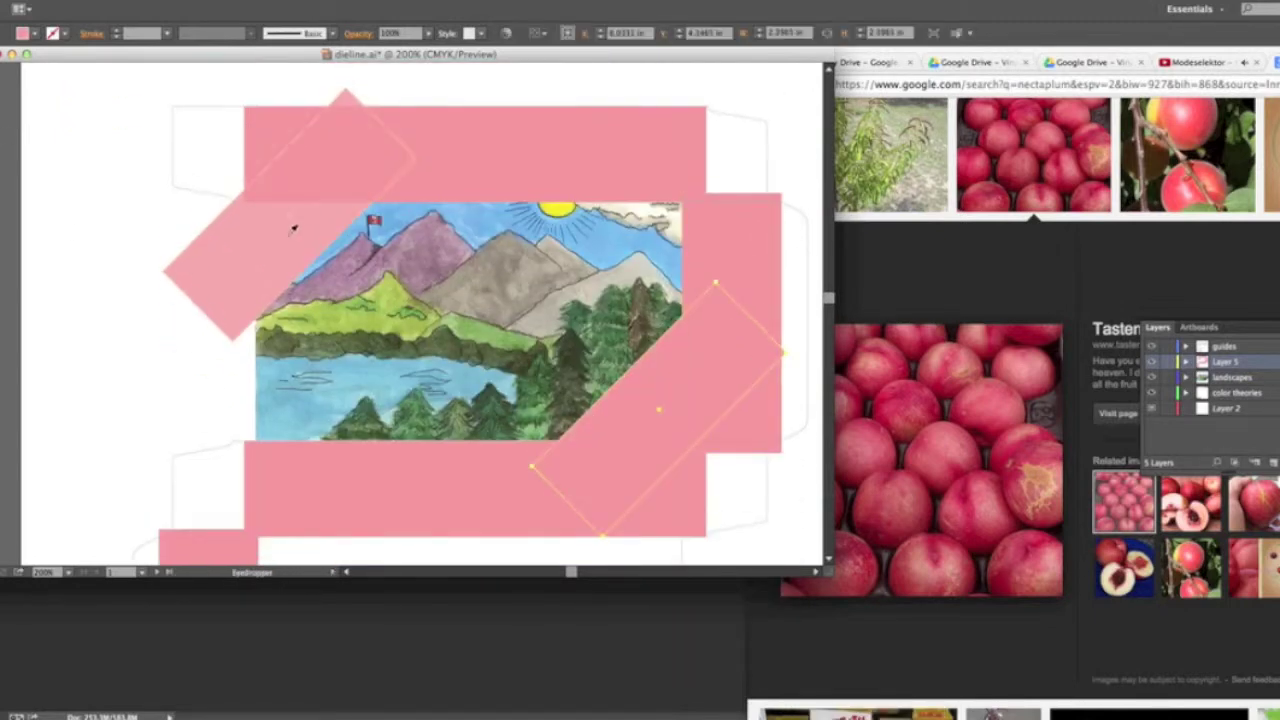
scroll(806, 449, "down", 2)
scroll(797, 449, "up", 1)
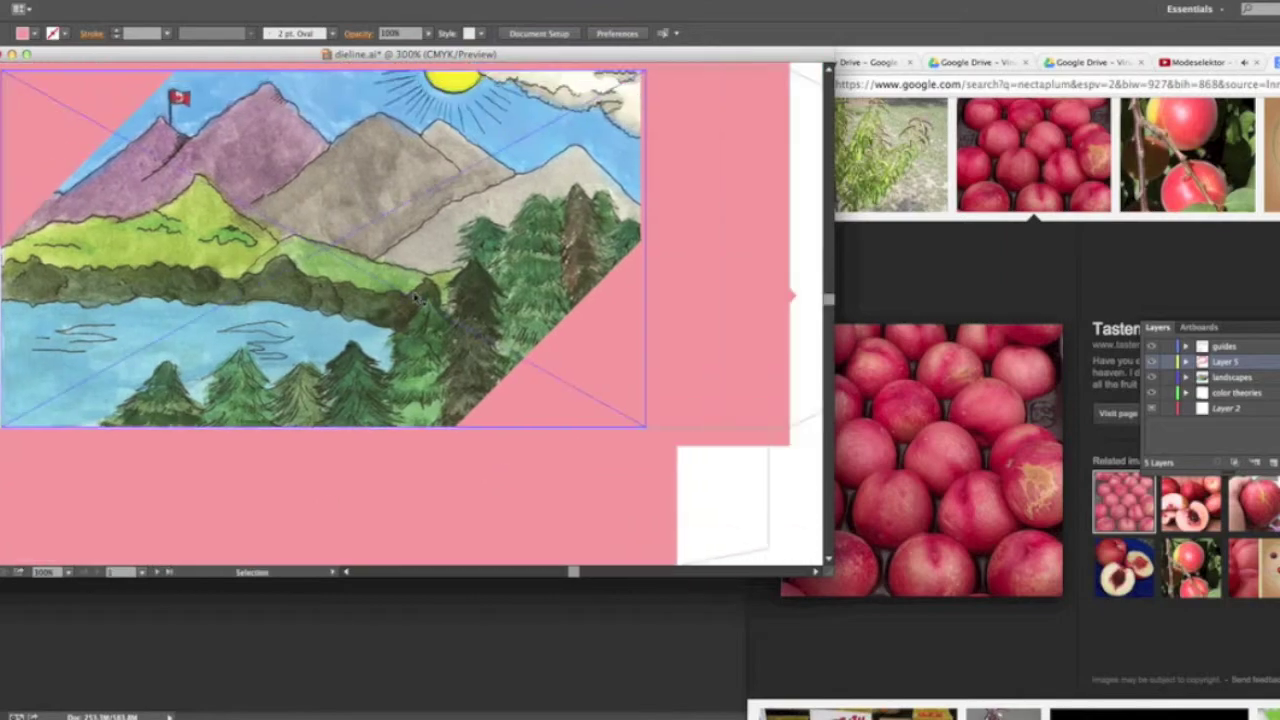
scroll(460, 128, "left", 5)
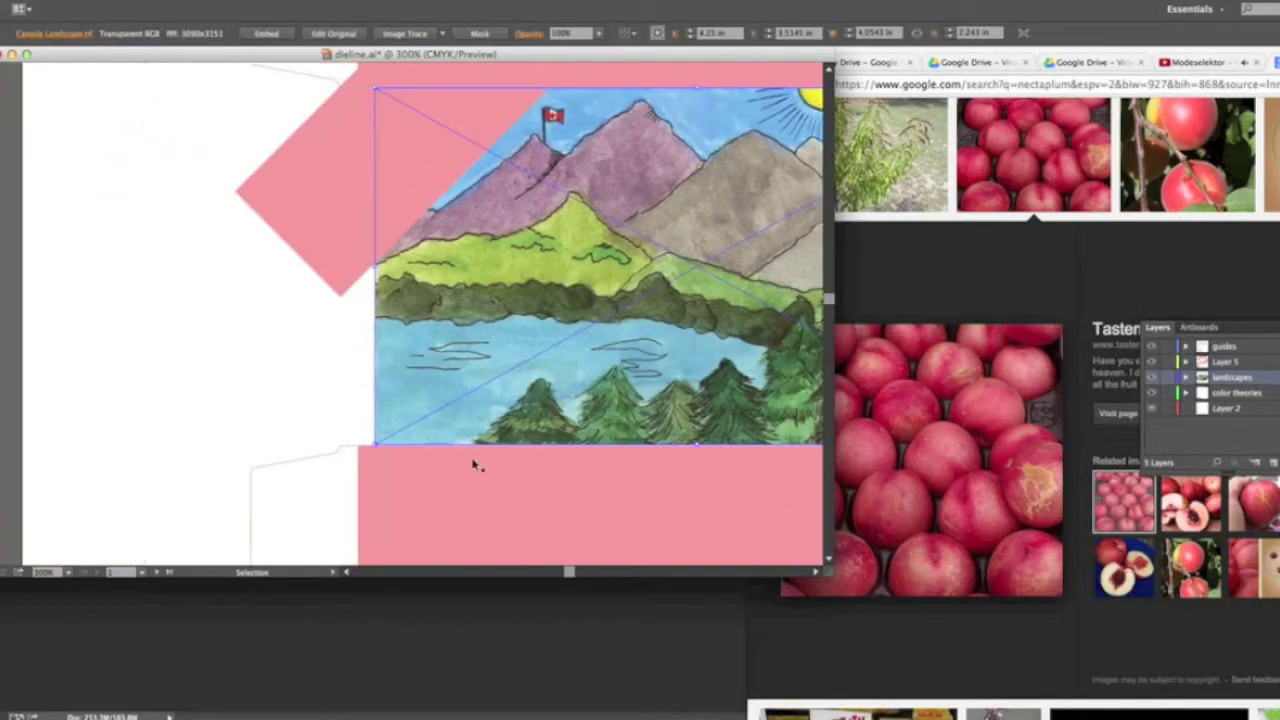
scroll(435, 394, "right", 3)
left_click(491, 457)
left_click_drag(449, 491, 365, 133)
left_click_drag(365, 200, 355, 210)
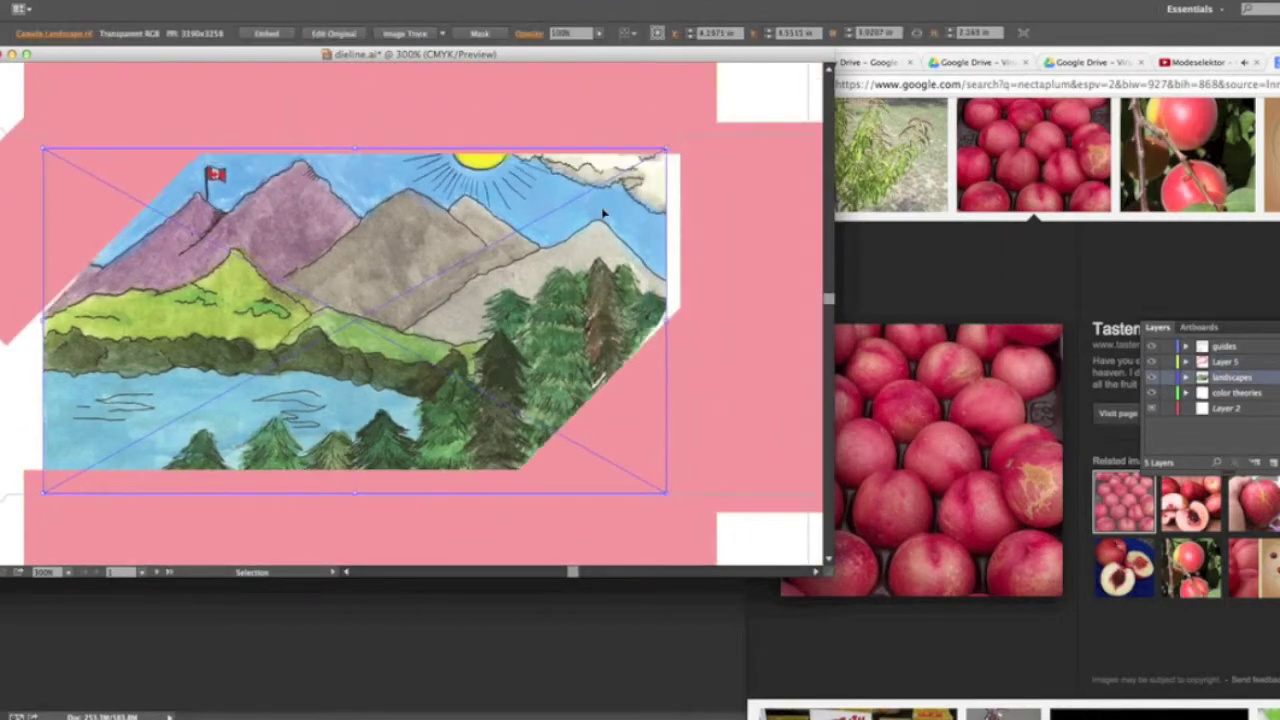
left_click(27, 350)
- Select the rotated pink panel and zoom in to inspect the right flap
left_click(731, 223)
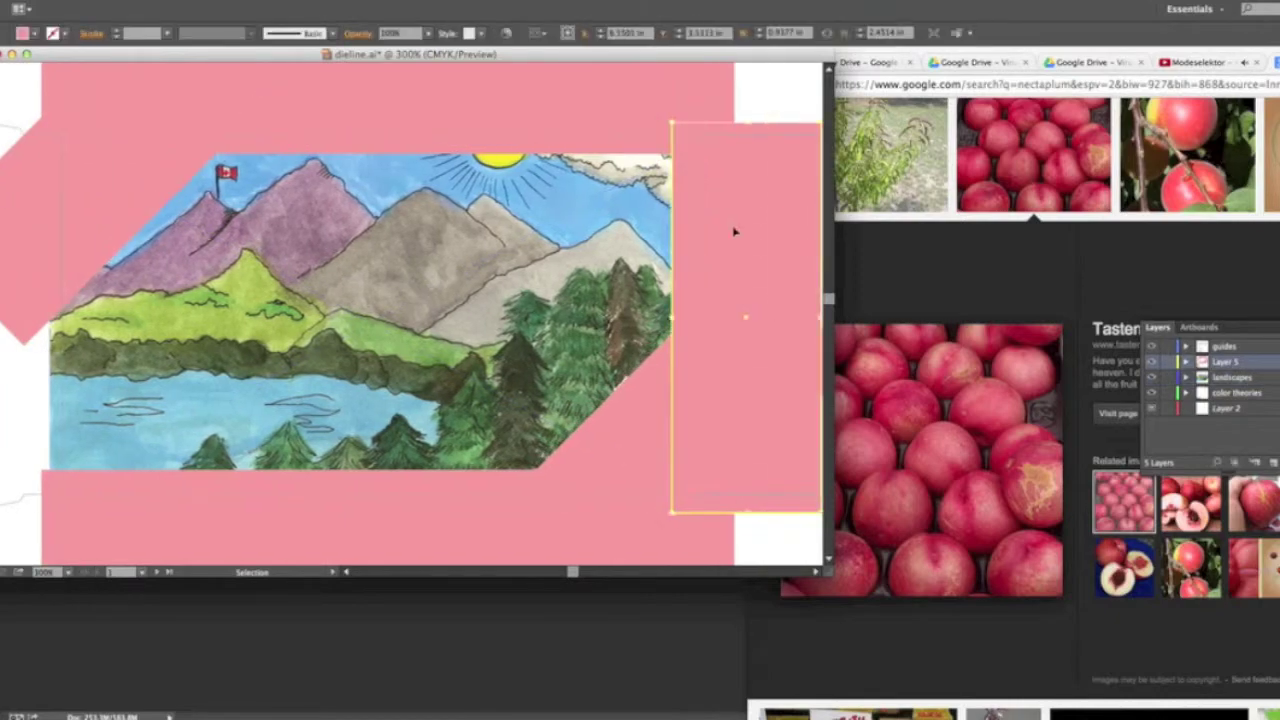
scroll(760, 300, "right", 2)
scroll(600, 300, "left", 6)
key("super+minus")
key("super+minus")
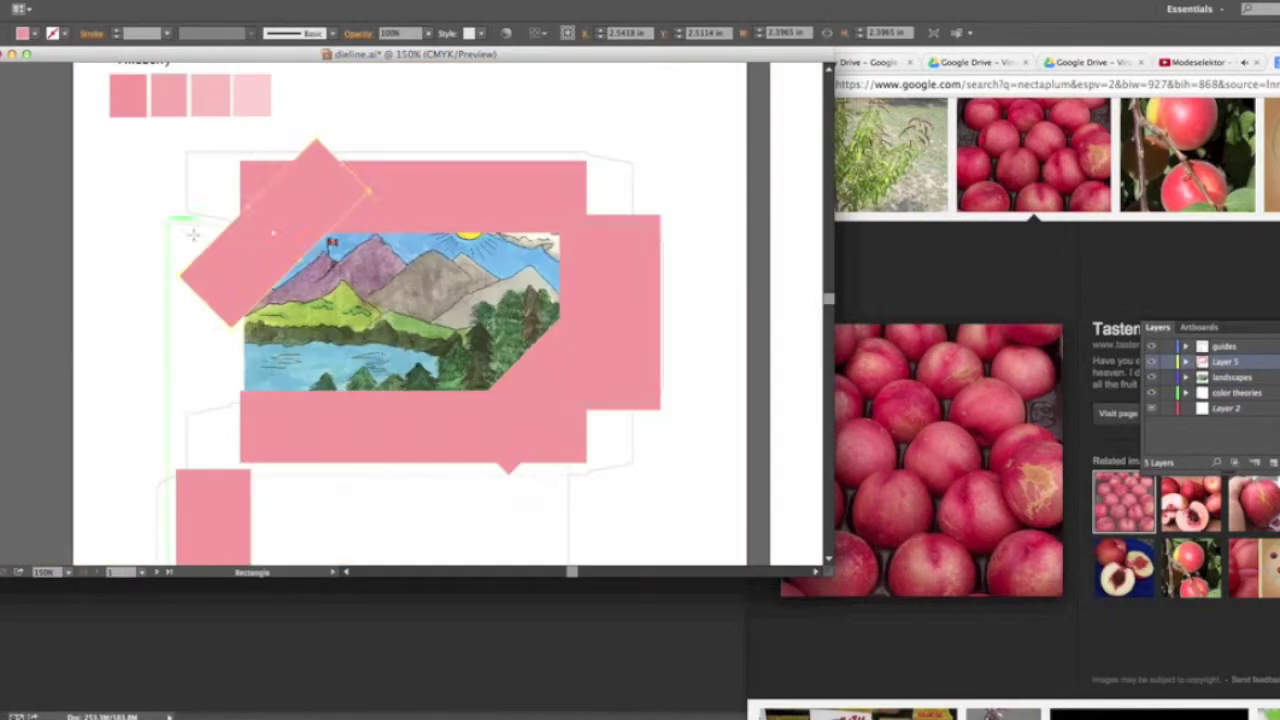
left_click(606, 409)
key("super+plus")
key("super+plus")
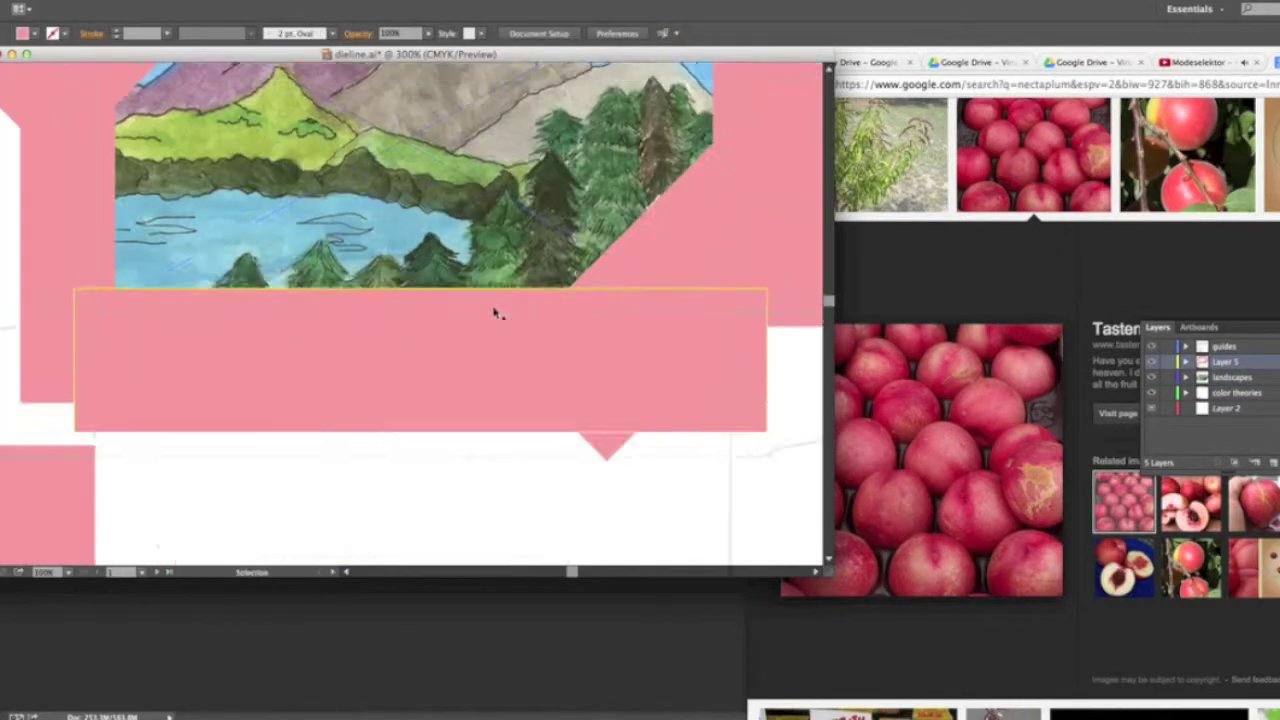
key("super+minus")
- Move the rotated pink rectangle onto the lower-right flap and deselect it
key("super+minus")
key("super+minus")
left_click(596, 342)
left_click_drag(255, 370, 530, 512)
scroll(400, 300, "down", 3)
key("super+plus")
key("super+plus")
key("super+minus")
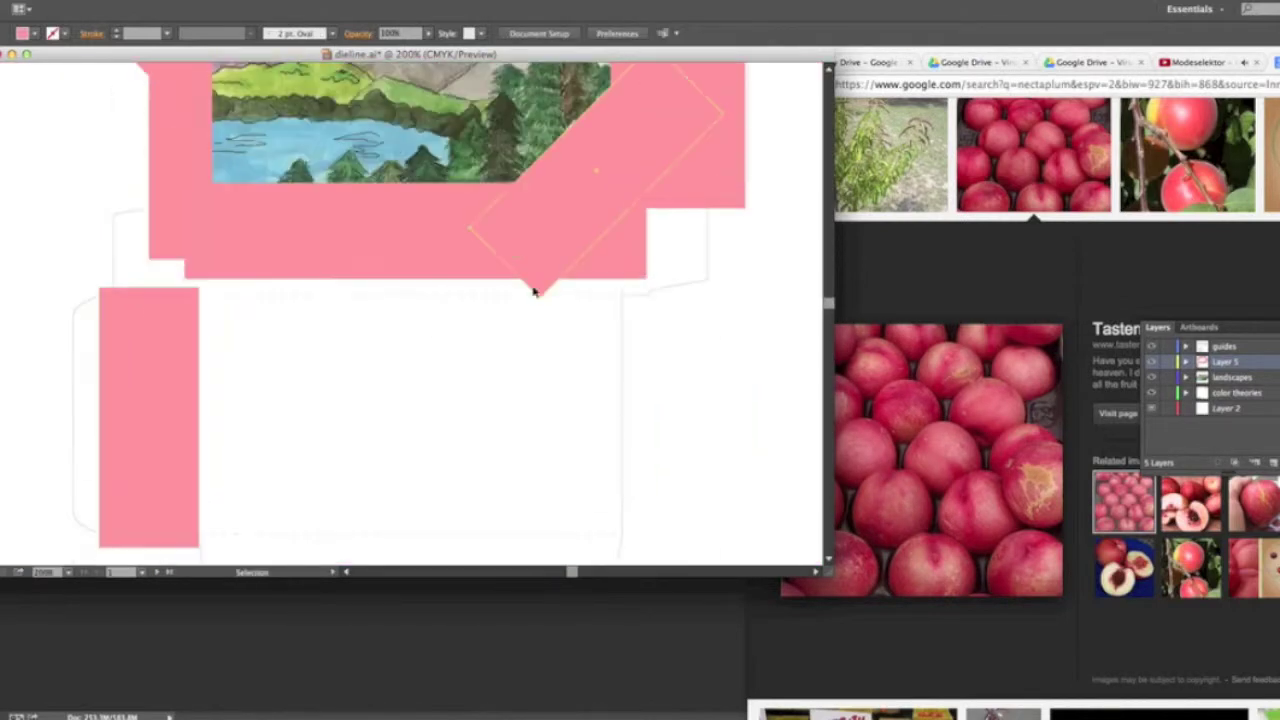
left_click(414, 281)
scroll(709, 369, "up", 5)
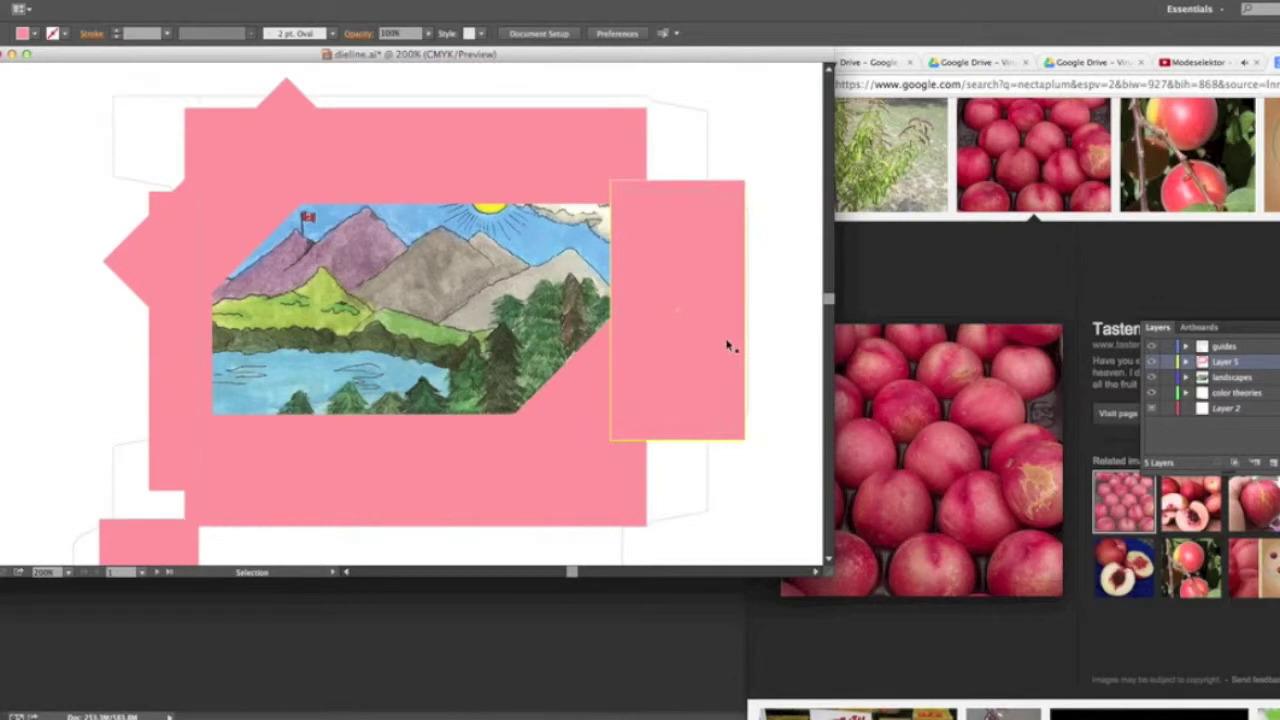
left_click_drag(15, 128, 80, 146)
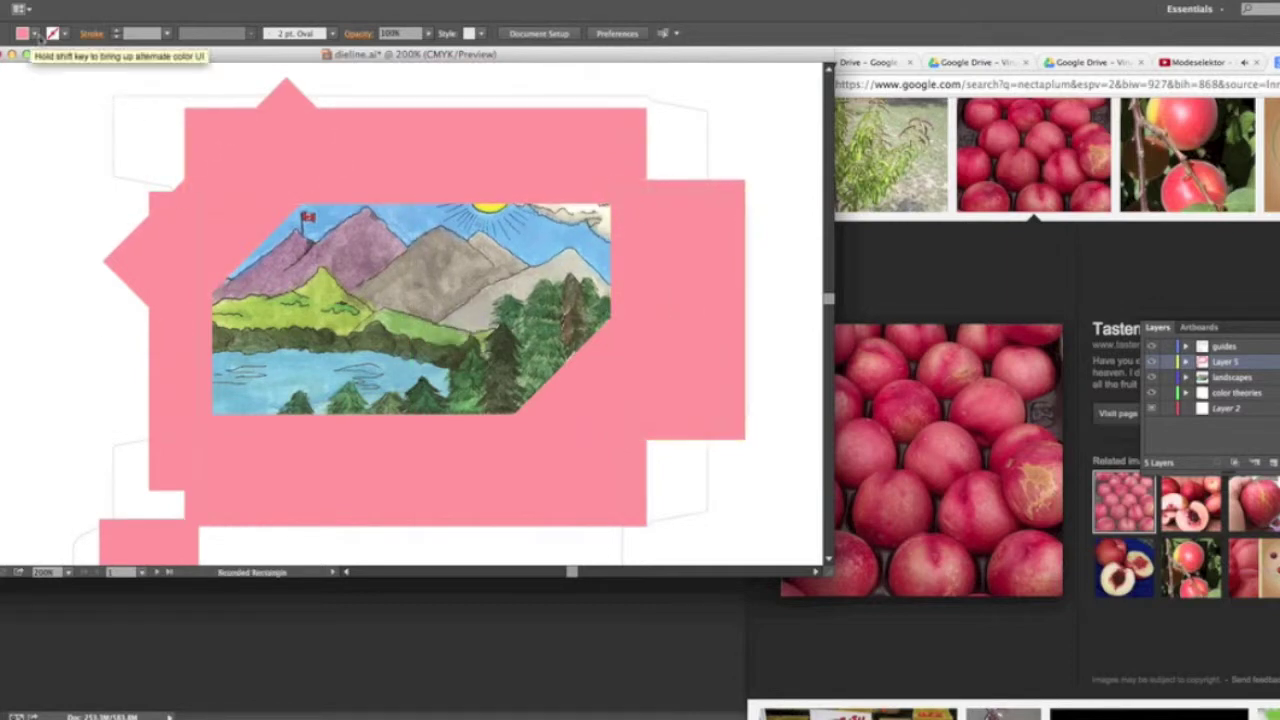
- Pick red and draw a rounded rectangle around the landscape image, then select the pink panels
left_click(22, 33, "shift")
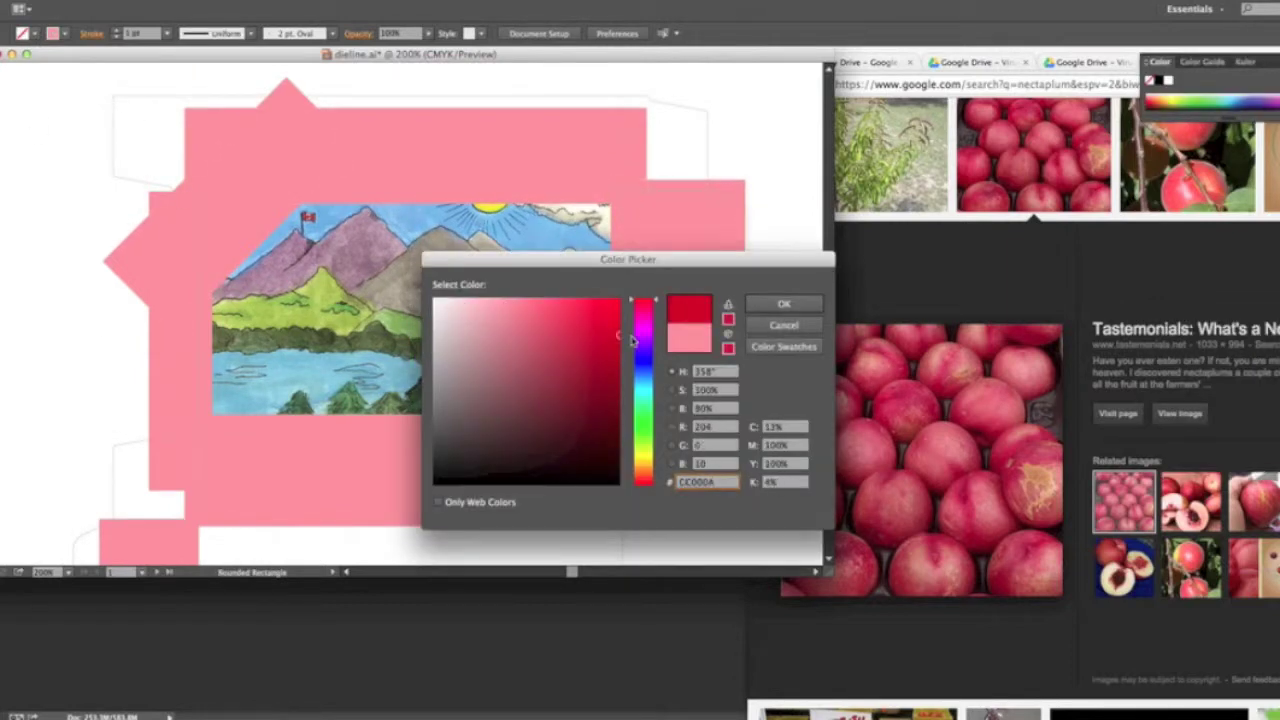
key("Return")
left_click_drag(213, 412, 213, 412)
key("a")
left_click(634, 520)
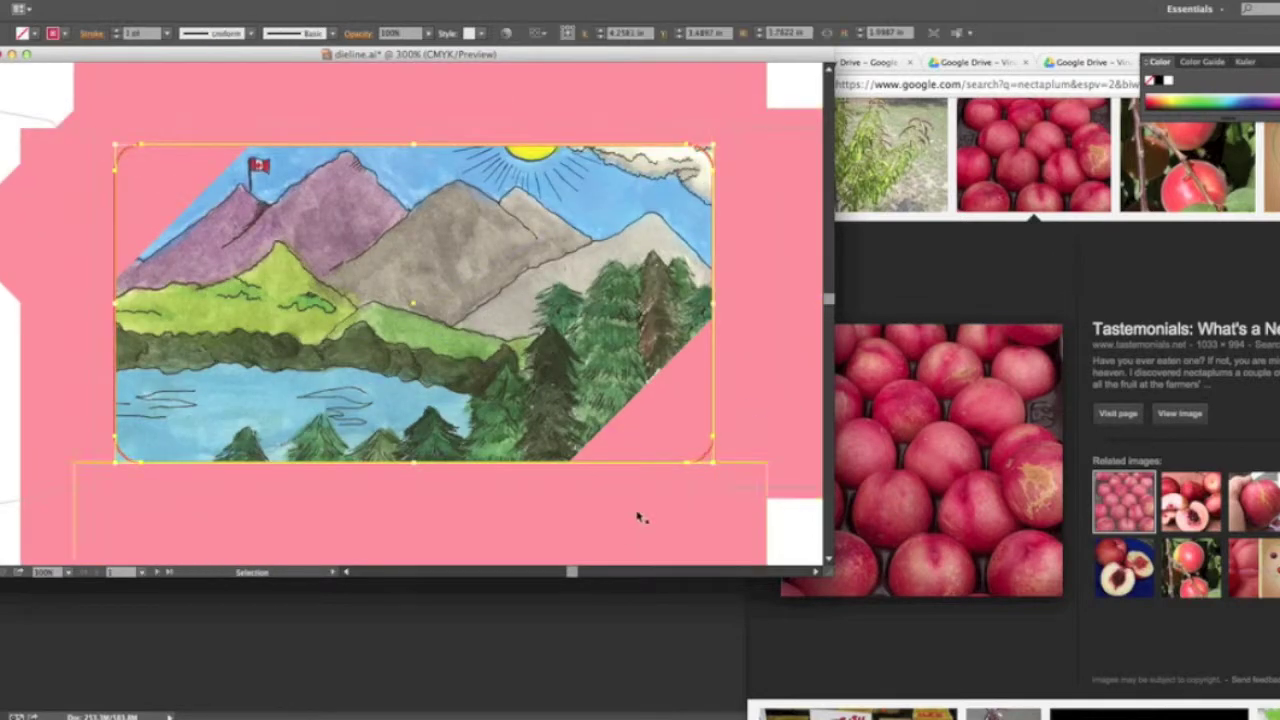
key("F7")
key("a")
left_click(716, 478)
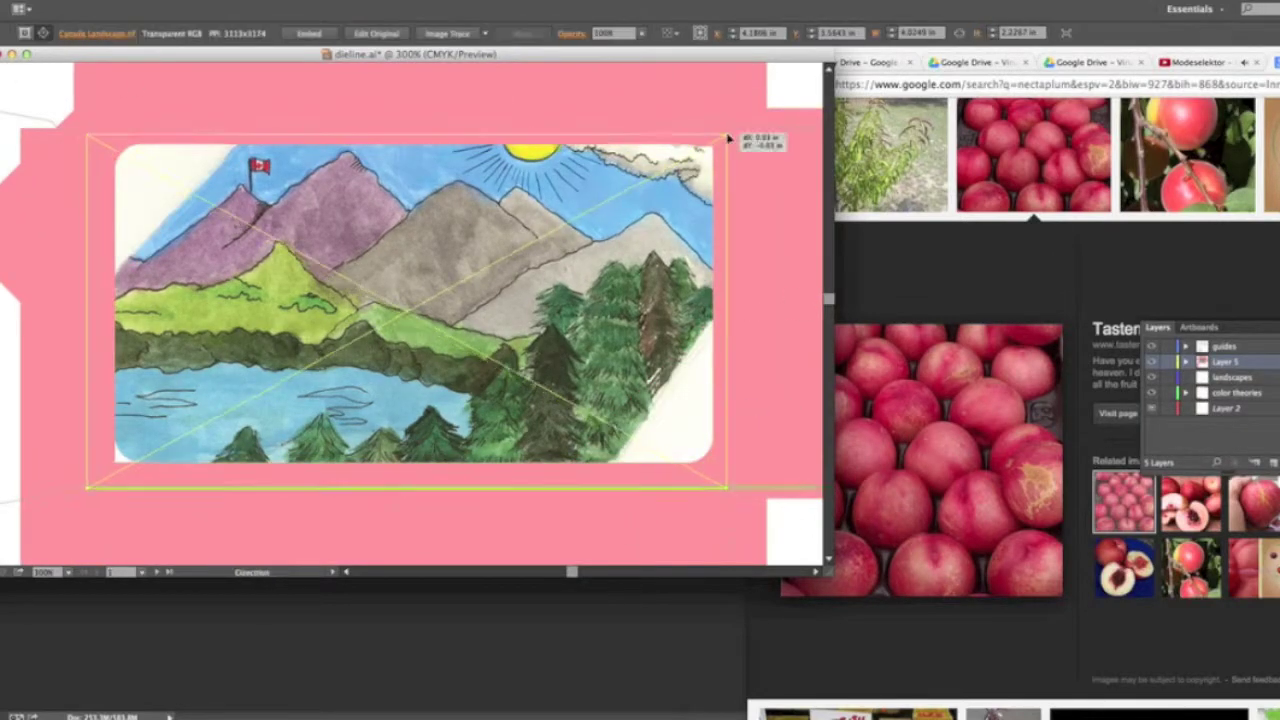
- Nudge the landscape image up and bring it to the front of the pink panels
left_click_drag(400, 300, 400, 262)
left_click(59, 383)
left_click(700, 457)
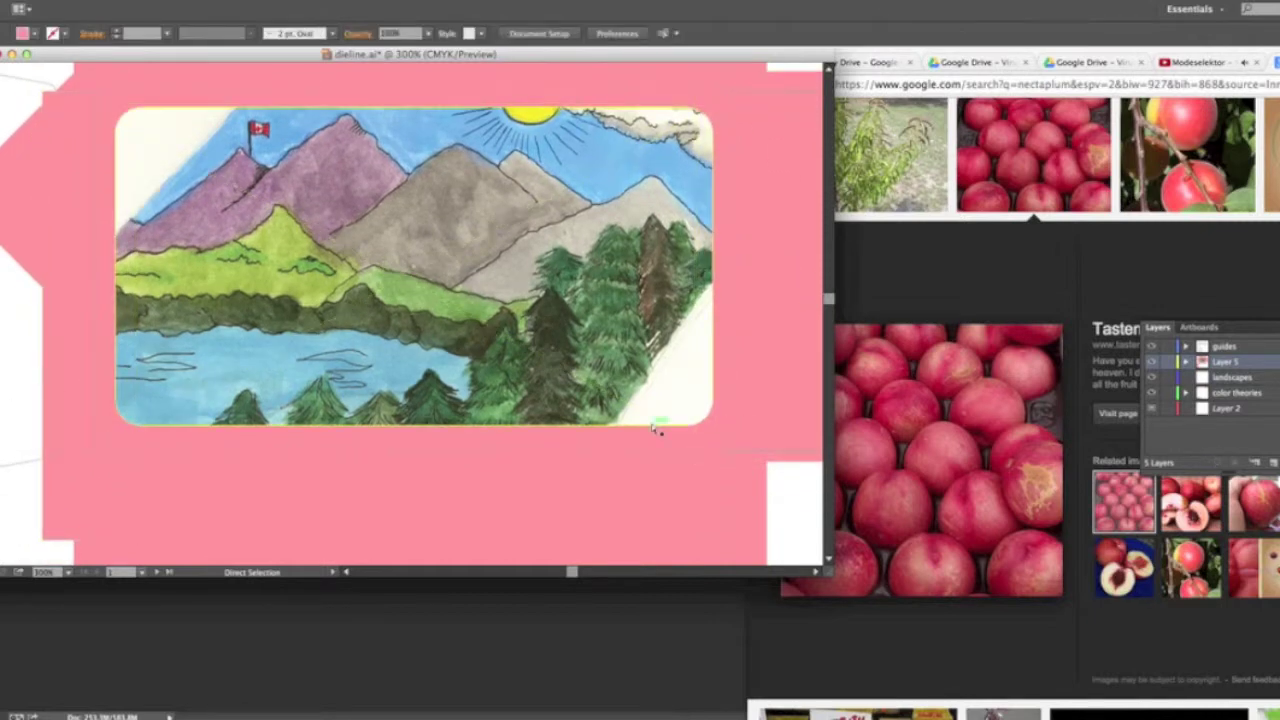
right_click(77, 143)
left_click(250, 340)
right_click(754, 413)
key("Escape")
scroll(675, 368, "right", 2)
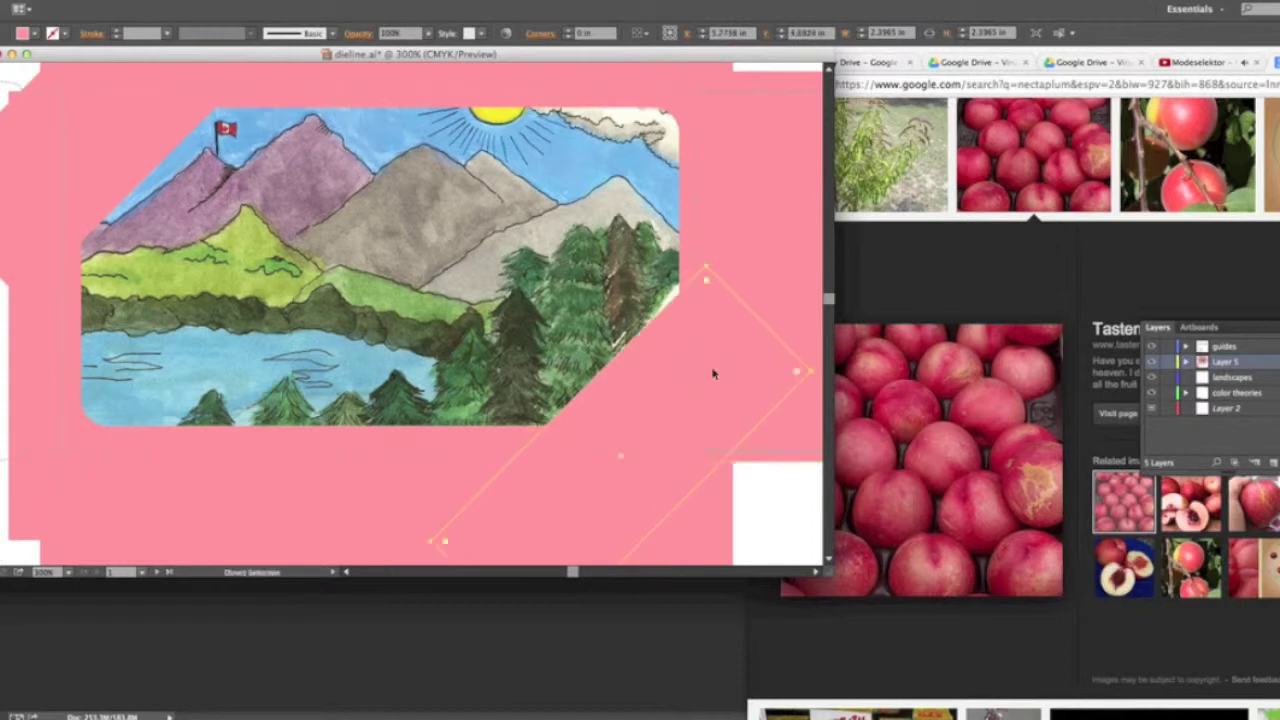
key("ctrl+minus")
key("ctrl+minus")
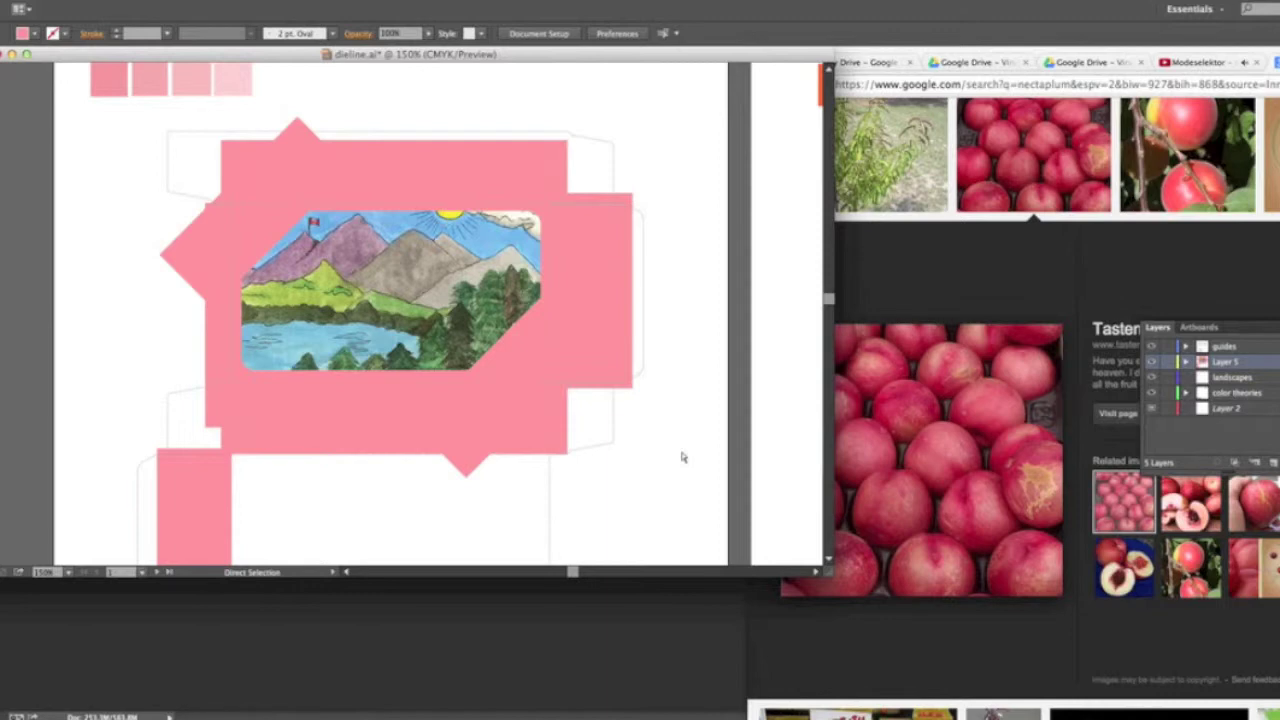
- Draw a red-outlined rounded frame around the landscape window and adjust its outline colour
left_click(386, 146)
left_click(666, 191)
key("ctrl+equal")
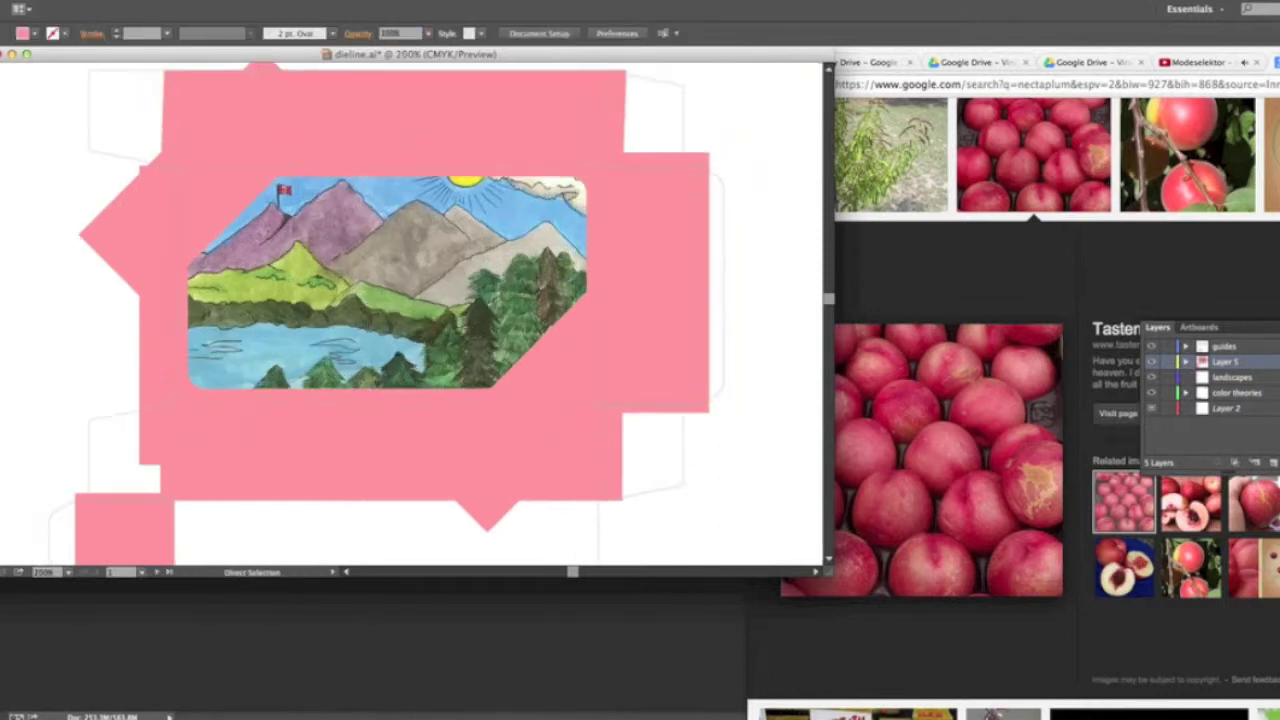
left_click_drag(587, 388, 587, 388)
key("v")
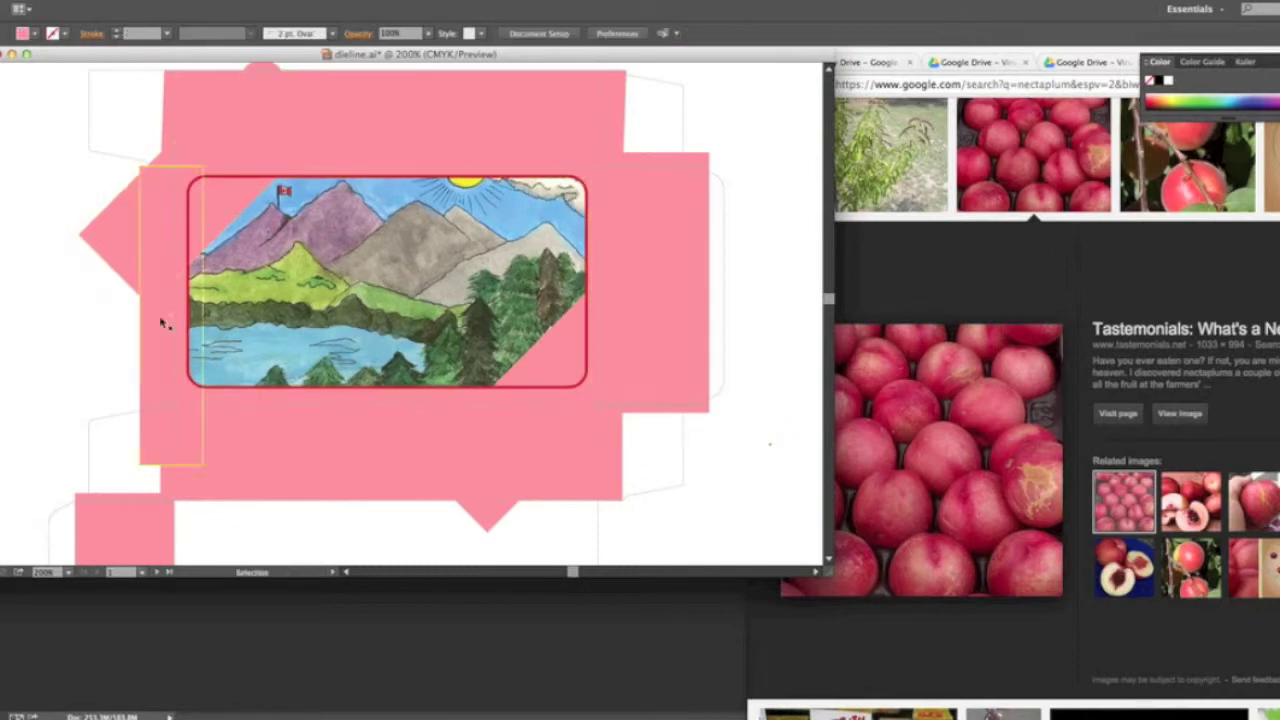
key("ctrl+equal")
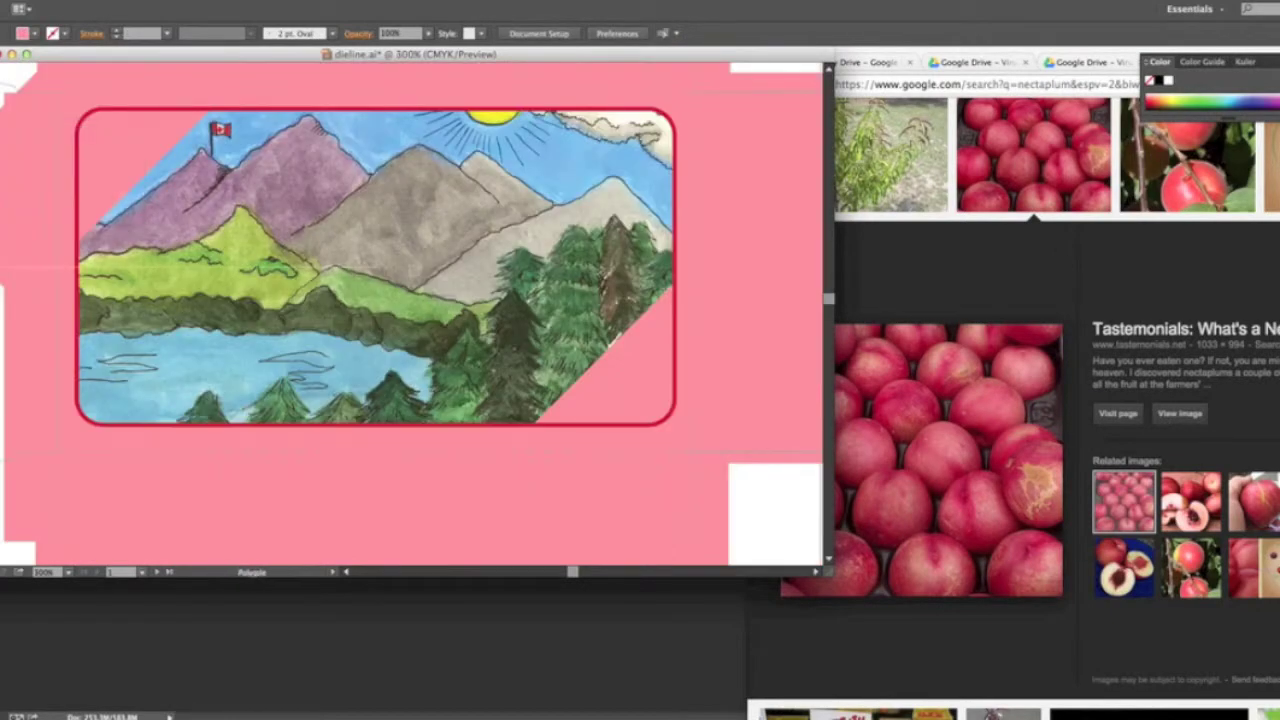
left_click(766, 303)
- Create a three-sided polygon below the landscape and rotate the triangle to fit the corner
scroll(294, 488, "down", 3)
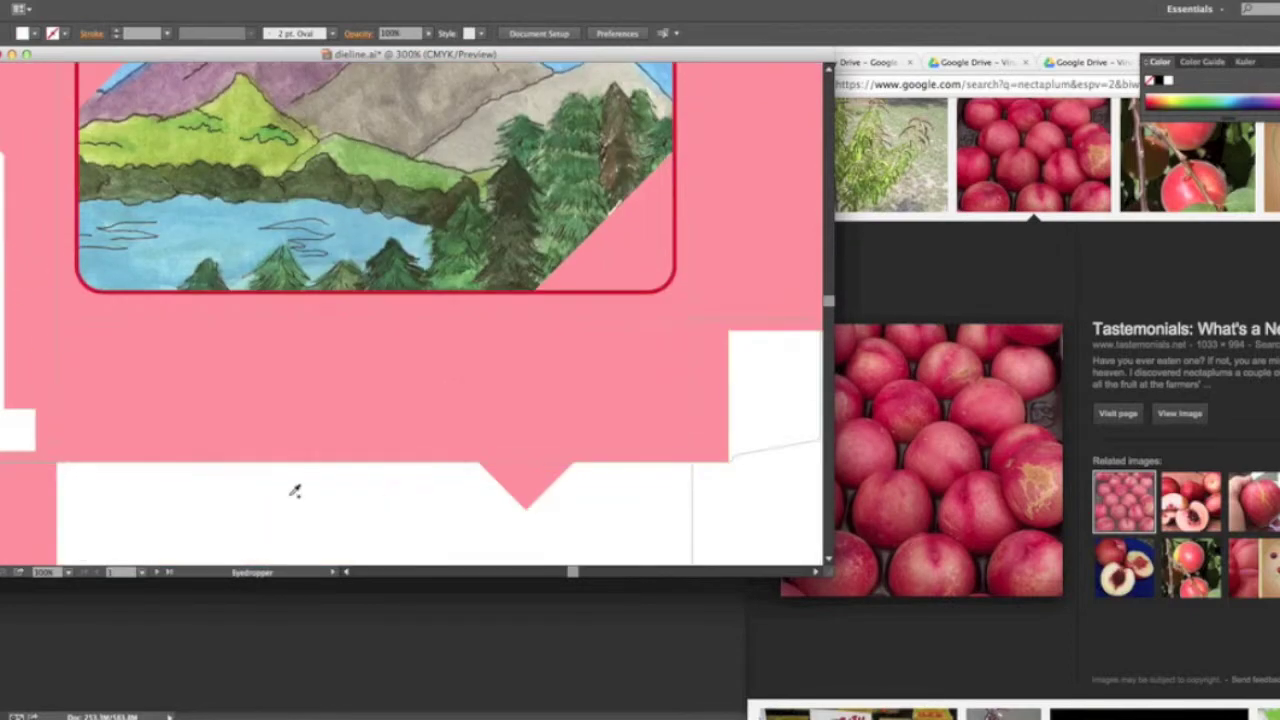
scroll(294, 488, "down", 2)
left_click(582, 198)
type("3")
key("Return")
scroll(582, 288, "up", 2)
left_click_drag(684, 180, 679, 151)
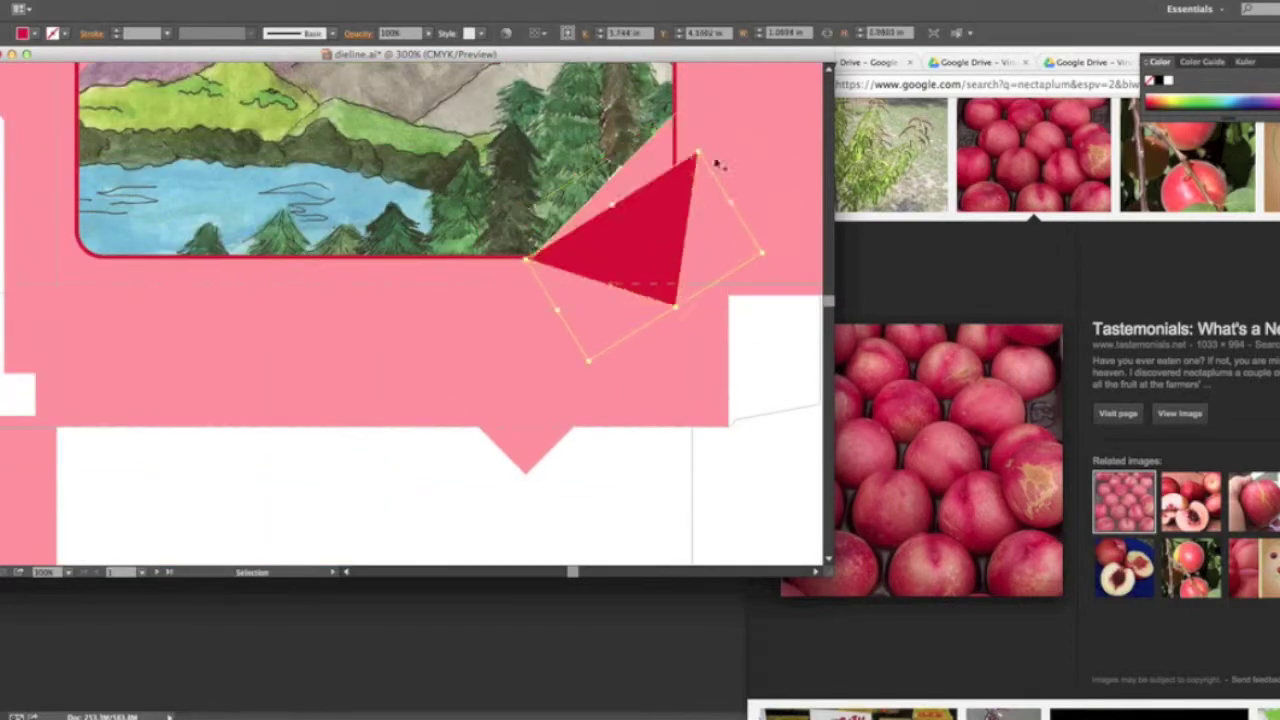
- Trace the lower-right corner triangle with the Pen tool and select the shape
key("ctrl+equal")
key("ctrl+equal")
key("plus")
key("p")
left_click(603, 216)
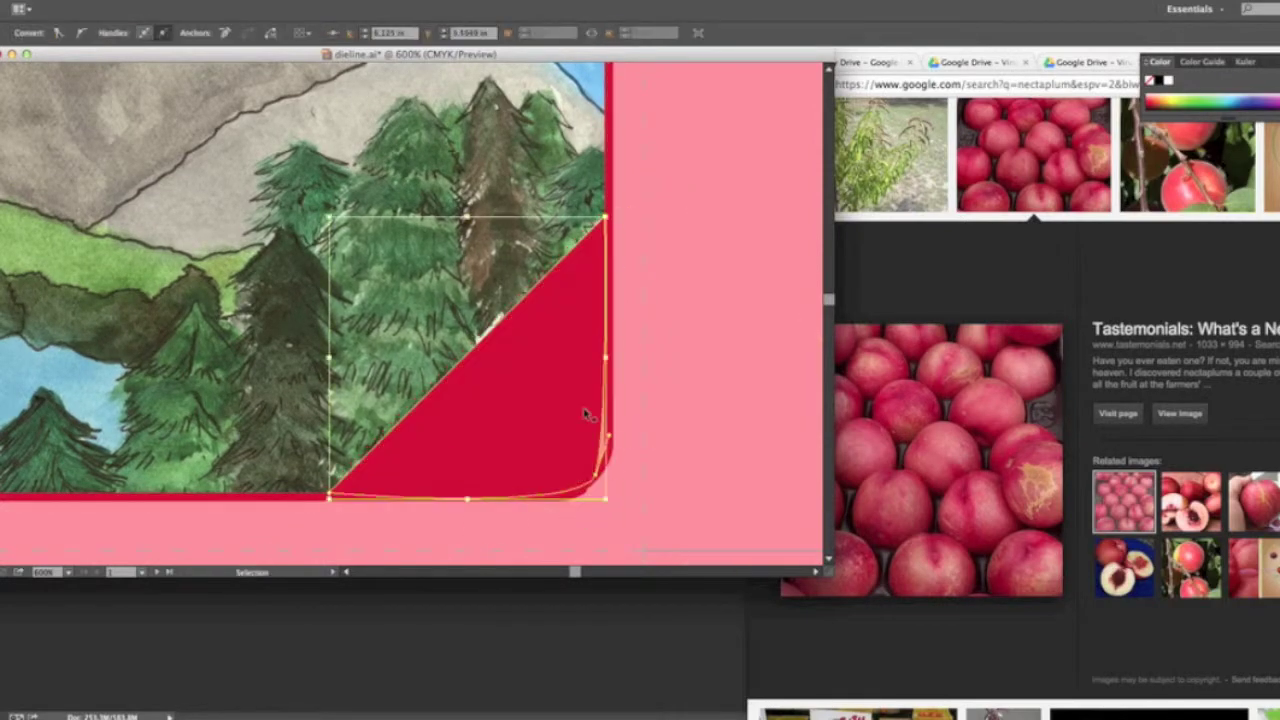
key("ctrl+minus")
key("ctrl+minus")
key("ctrl+minus")
key("ctrl+minus")
key("ctrl+equal")
key("ctrl+equal")
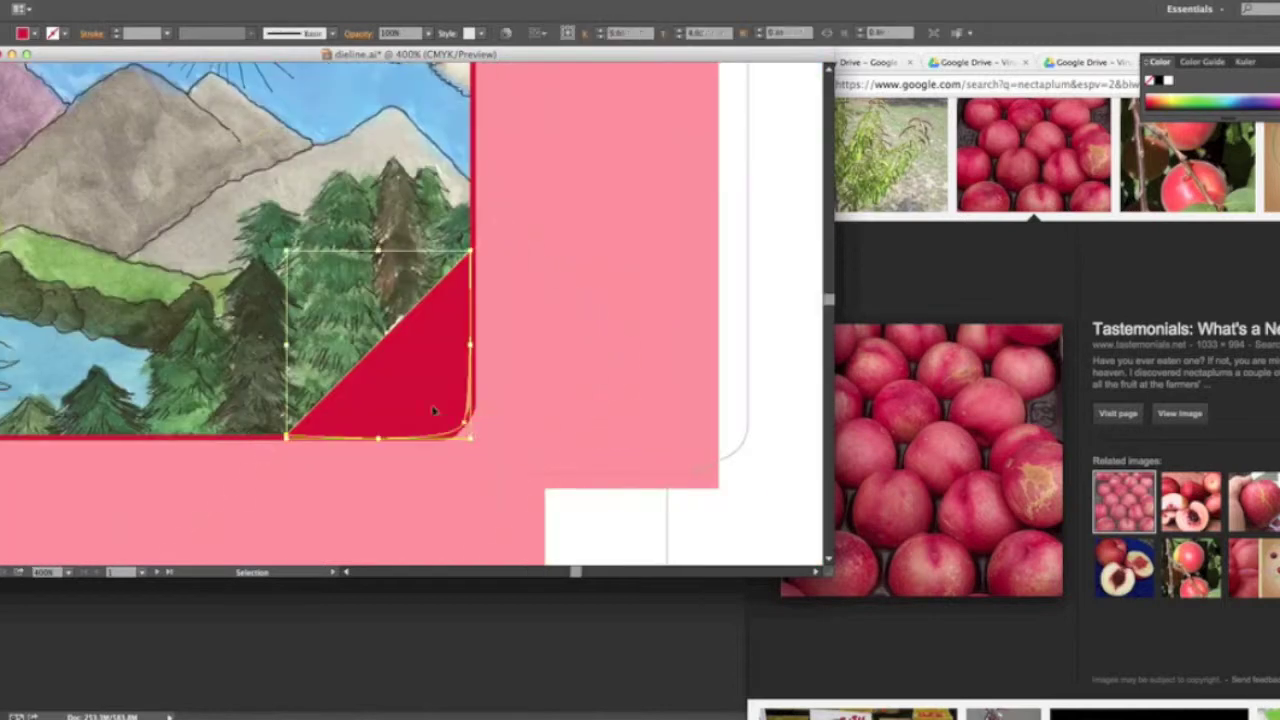
key("v")
double_click(470, 434)
left_click(531, 463)
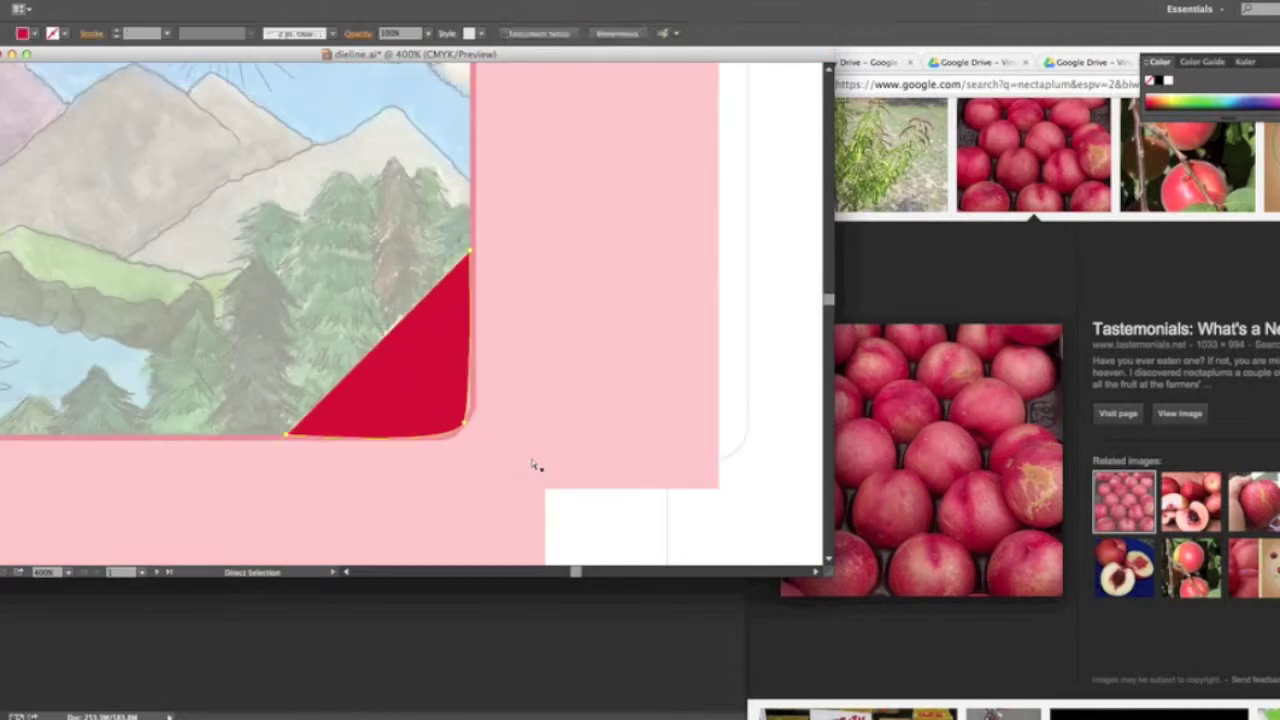
key("Escape")
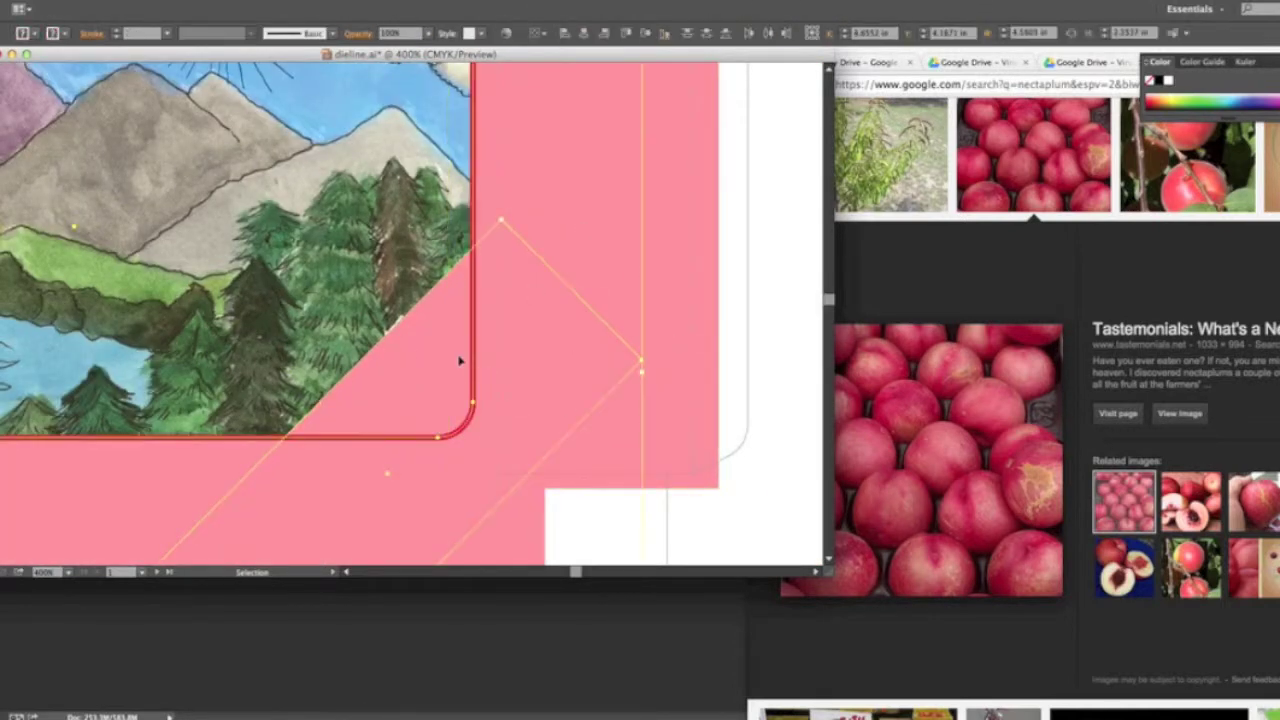
- Apply Pathfinder Minus Back to cut the pink overlap away along the diagonal
scroll(503, 394, "left", 3)
left_click(330, 0)
left_click(342, 433)
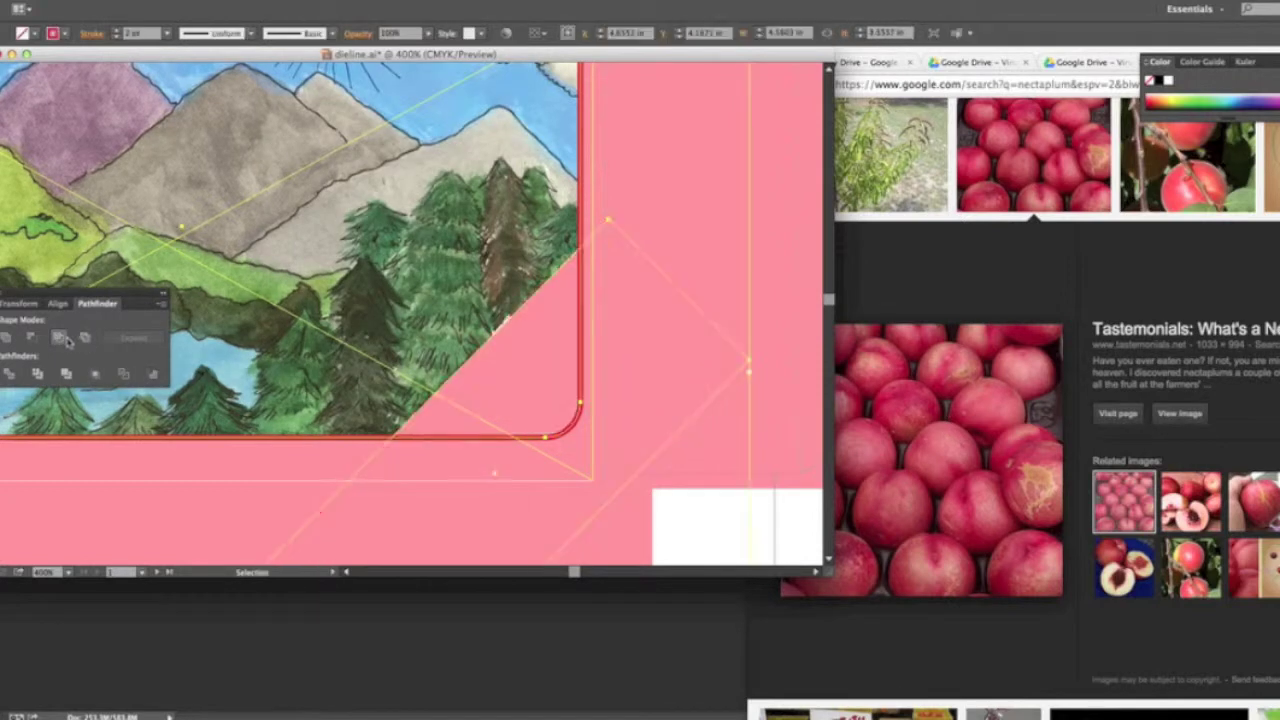
left_click(153, 376)
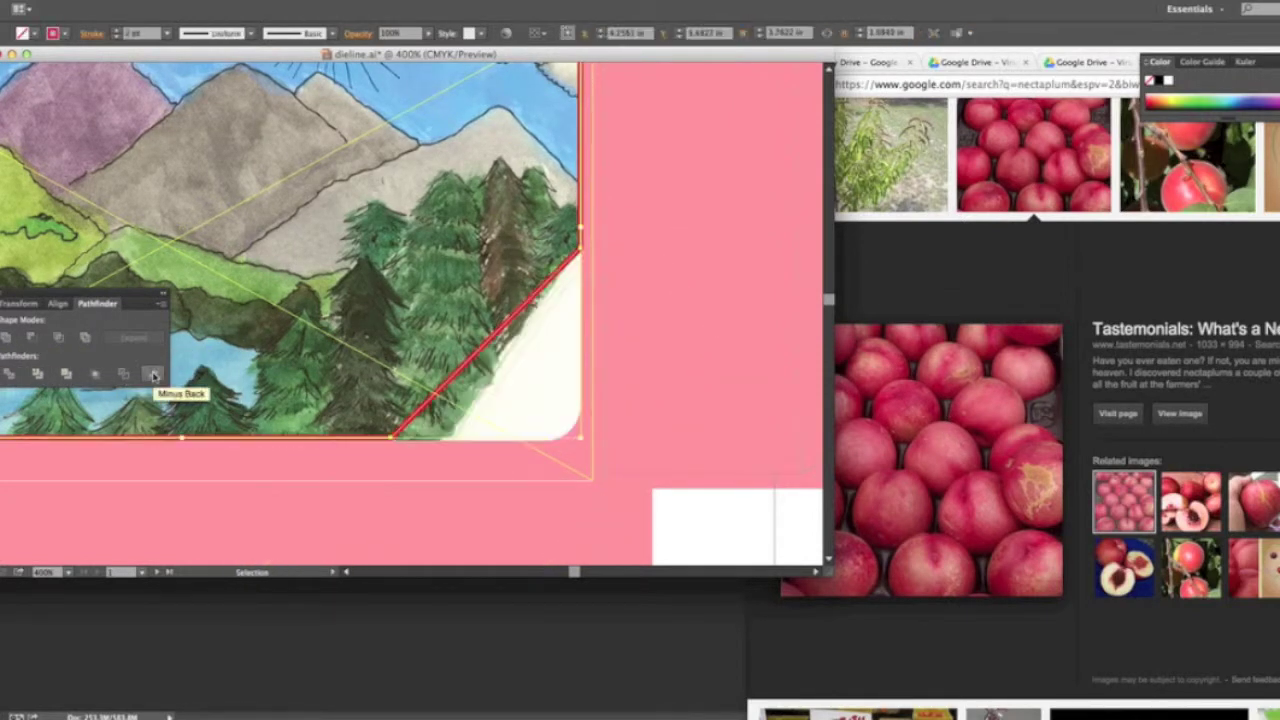
key("ctrl+minus")
key("ctrl+minus")
key("ctrl+minus")
left_click(571, 457)
- Draw red-filled triangles in the frame's lower-right and upper-left corners
key("ctrl+plus")
key("ctrl+plus")
key("ctrl+plus")
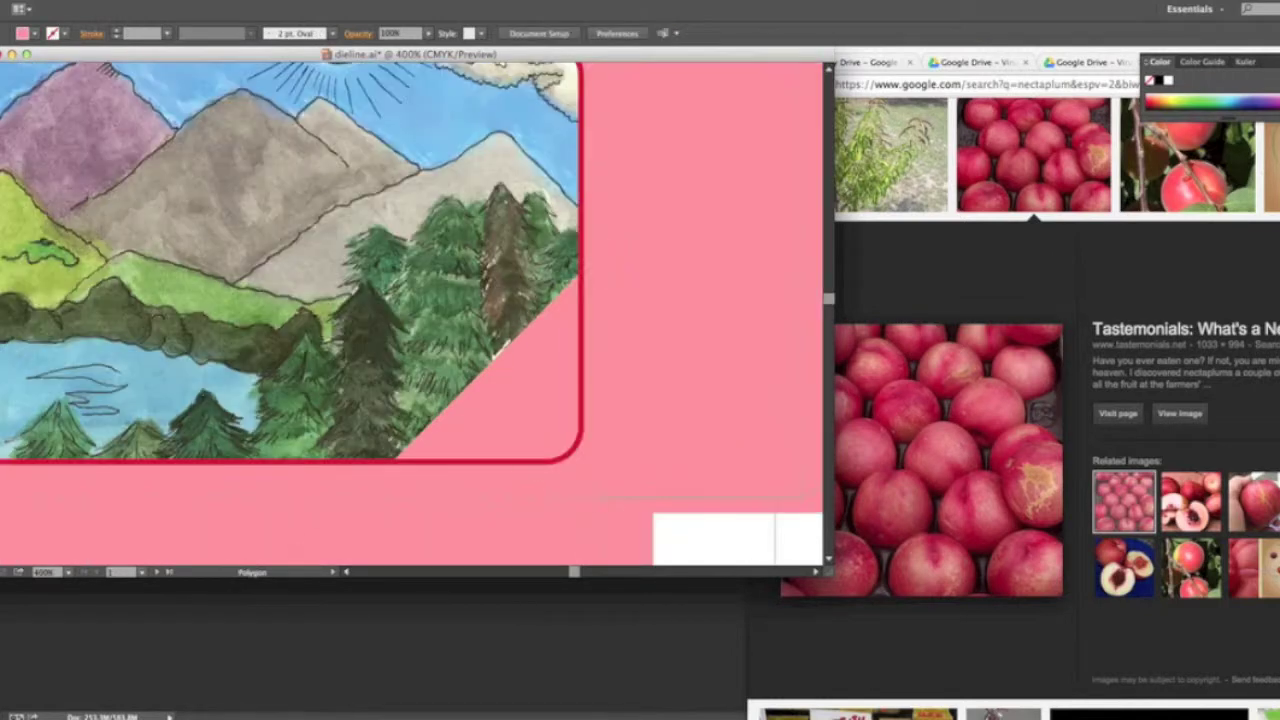
left_click(394, 463)
left_click(580, 272)
left_click(766, 303)
key("p")
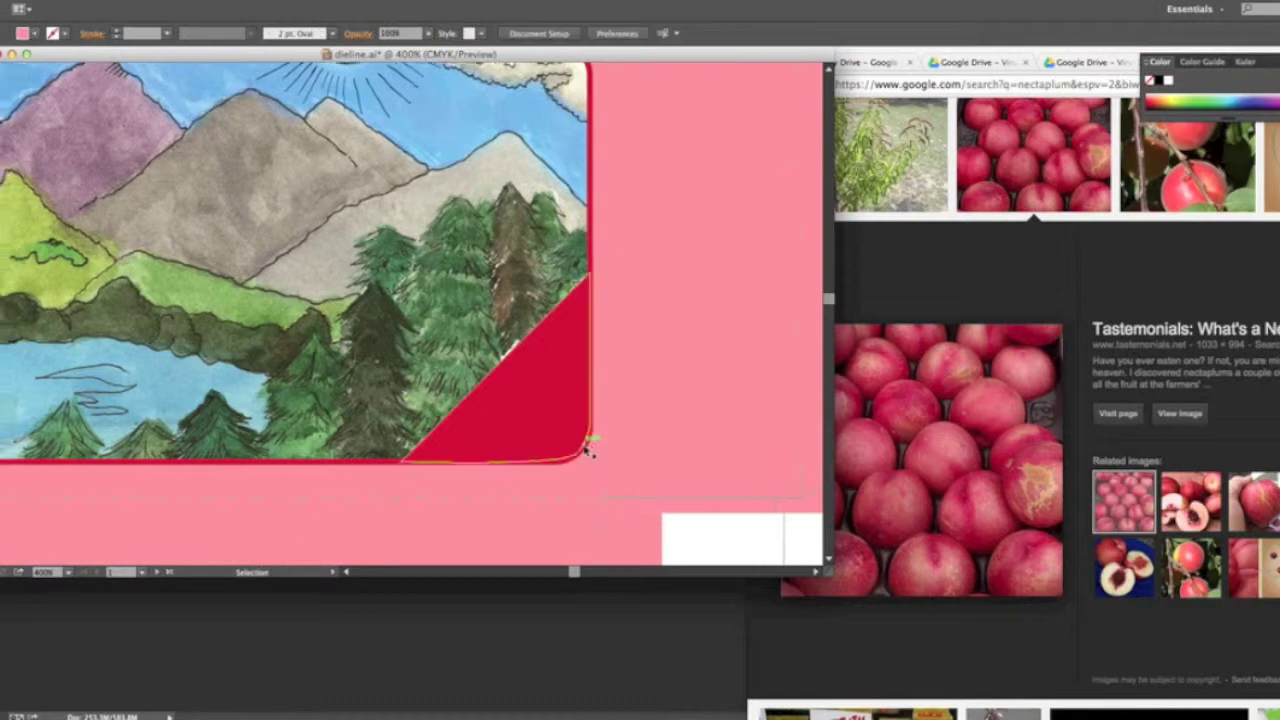
scroll(450, 300, "up", 10)
scroll(450, 300, "left", 10)
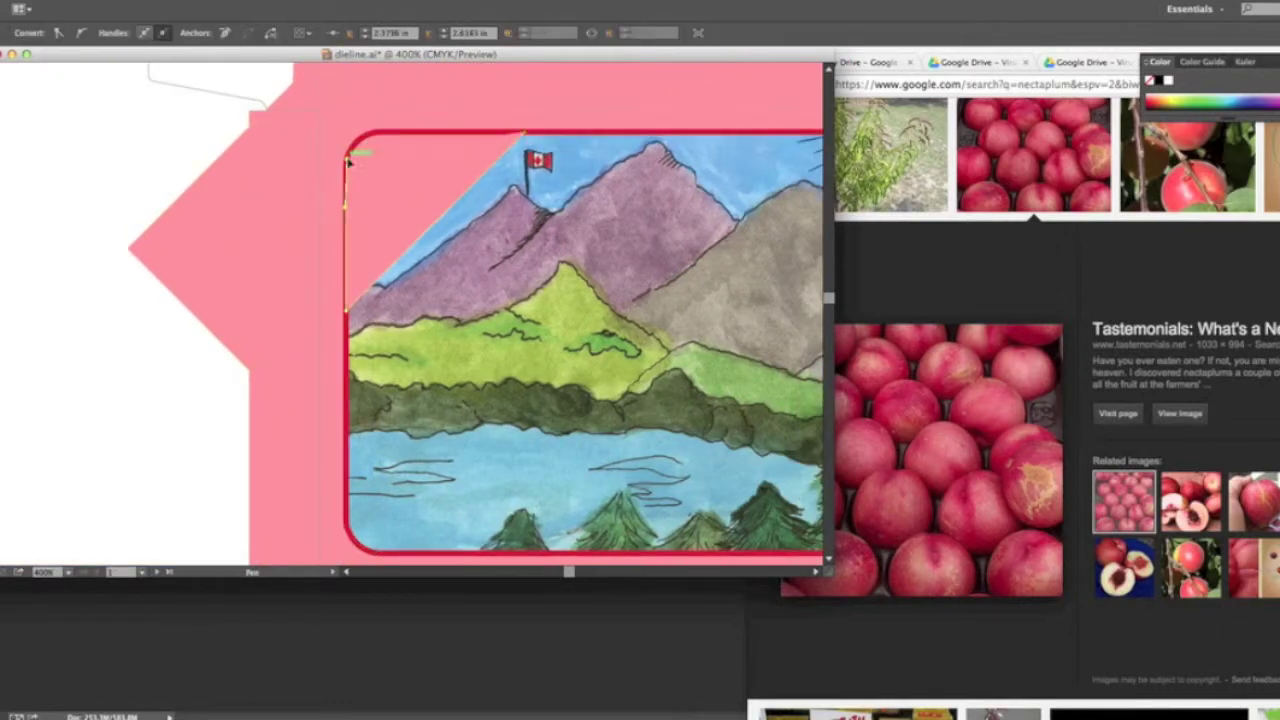
left_click(528, 135)
- Nudge the landscape group up precisely, undoing an accidental resize
key("v")
key("ctrl+minus")
scroll(450, 300, "right", 5)
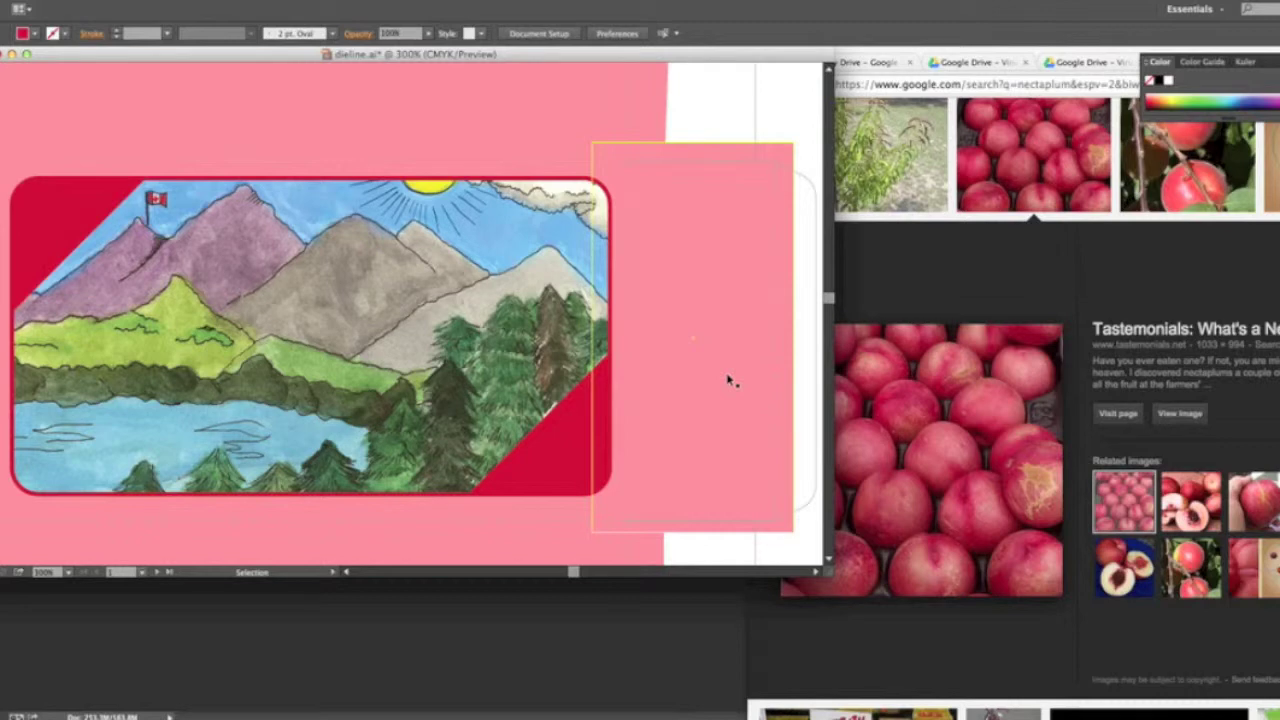
left_click(157, 191)
left_click_drag(608, 494, 600, 488)
key("ctrl+z")
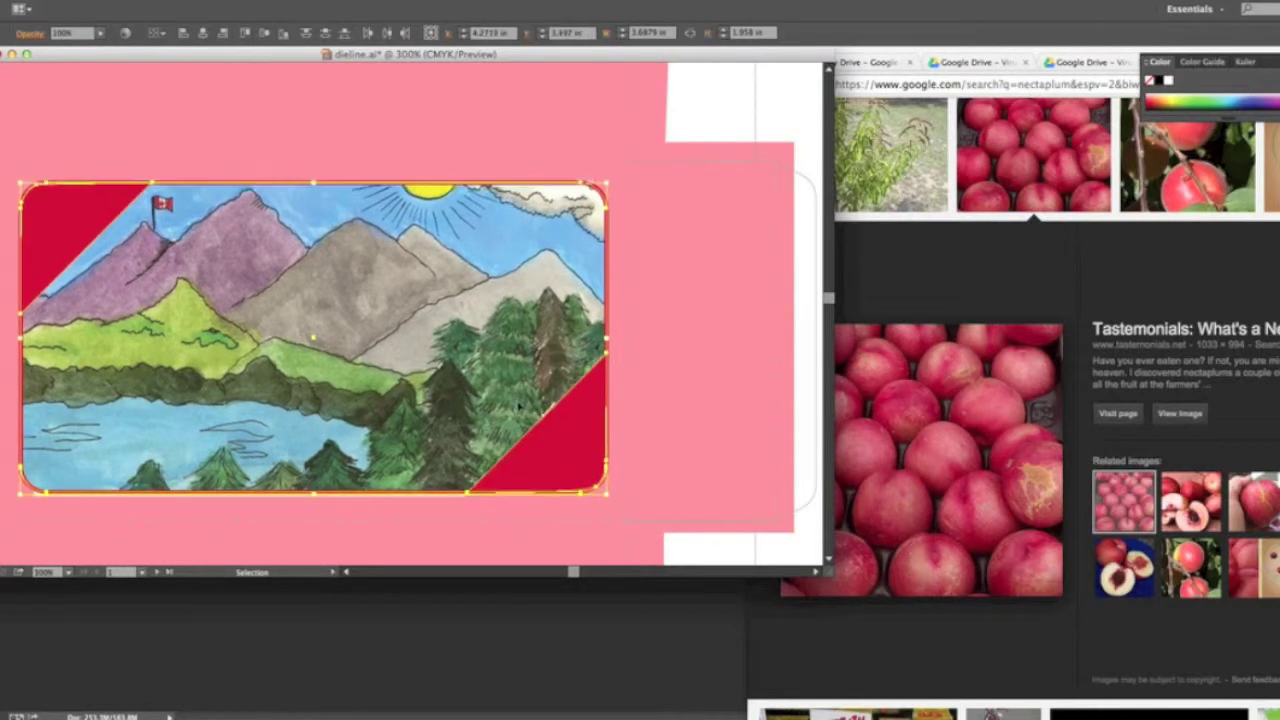
key("Return")
key("Return")
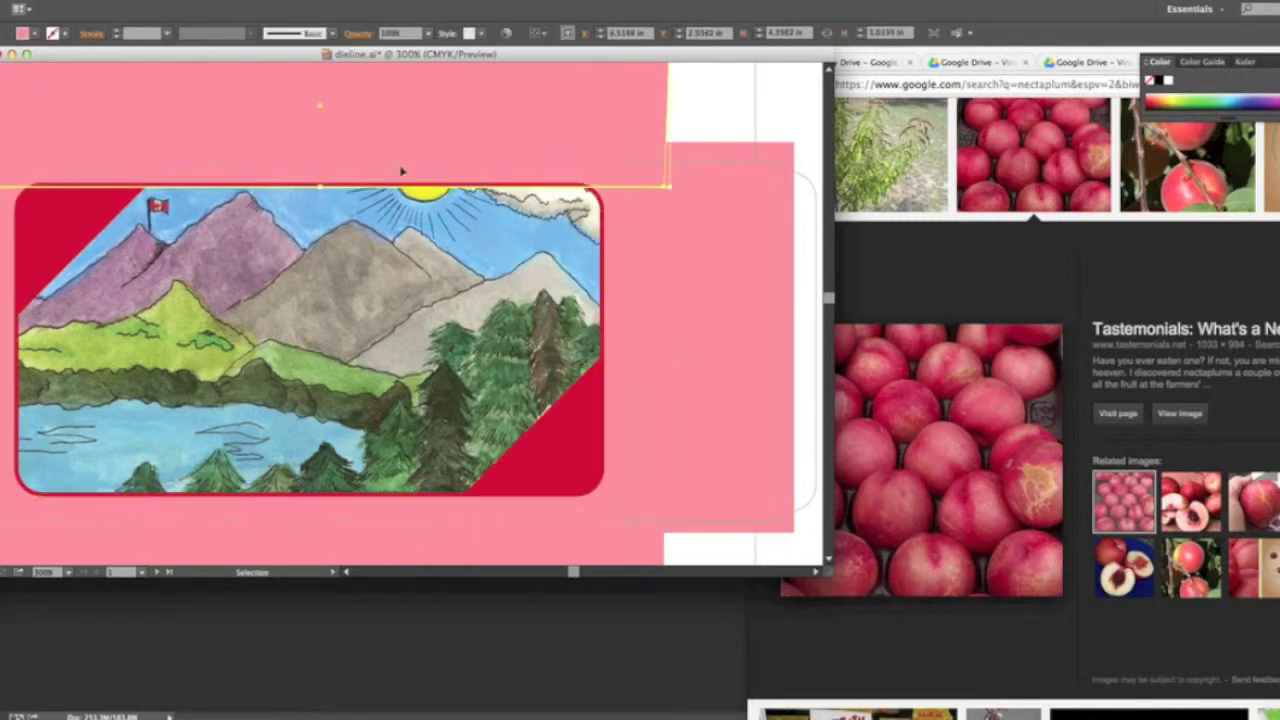
left_click(765, 508)
- Check the landscape group and red corner triangles across the whole dieline
key("ctrl+0")
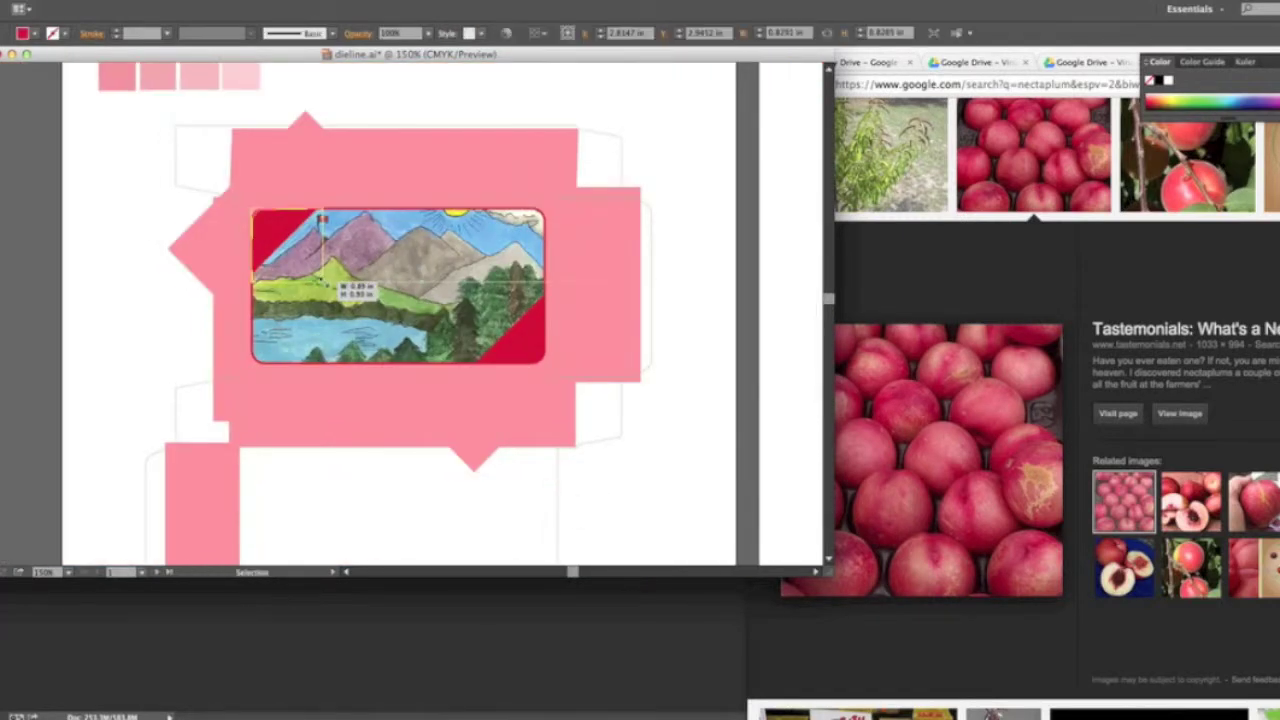
left_click(320, 211)
left_click(517, 350)
left_click(637, 426)
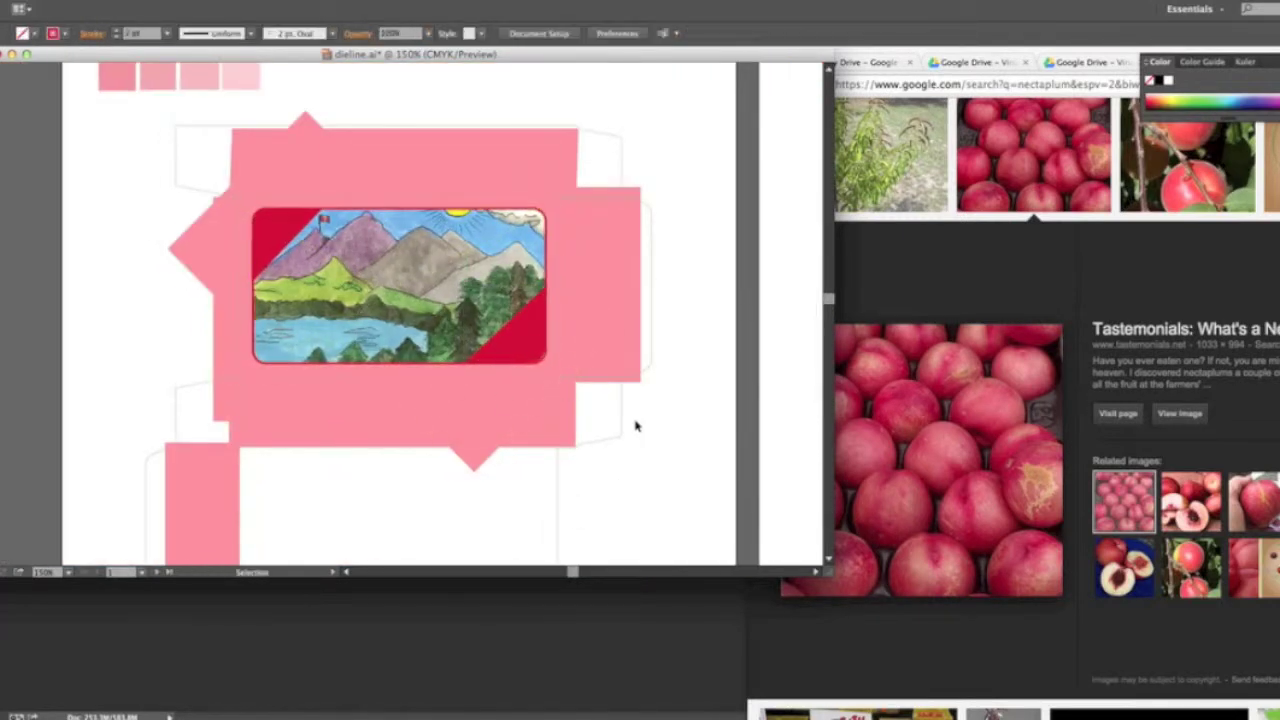
key("ctrl+plus")
key("ctrl+plus")
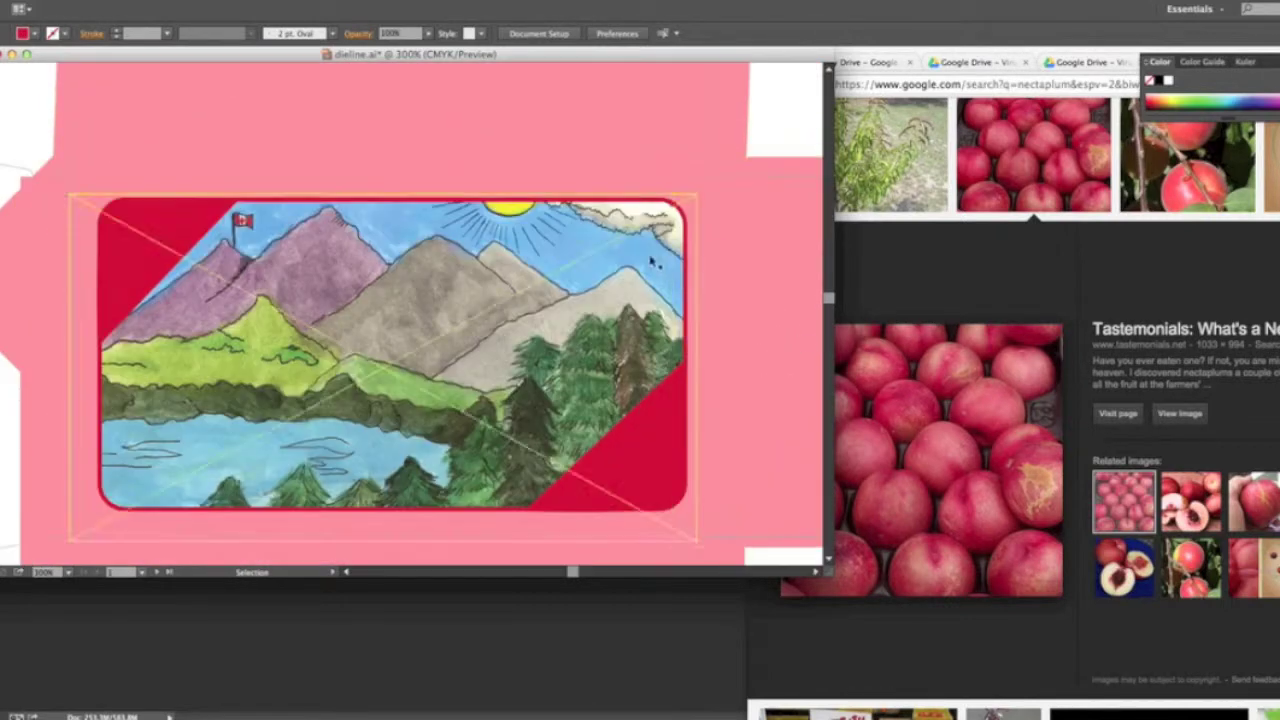
key("ctrl+minus")
key("ctrl+minus")
key("ctrl+minus")
- Save the file as Package Layouts_v1 on the Desktop, accepting the spot-colour warning
key("ctrl+shift+s")
left_click(640, 202)
left_click(600, 292)
left_click(764, 290)
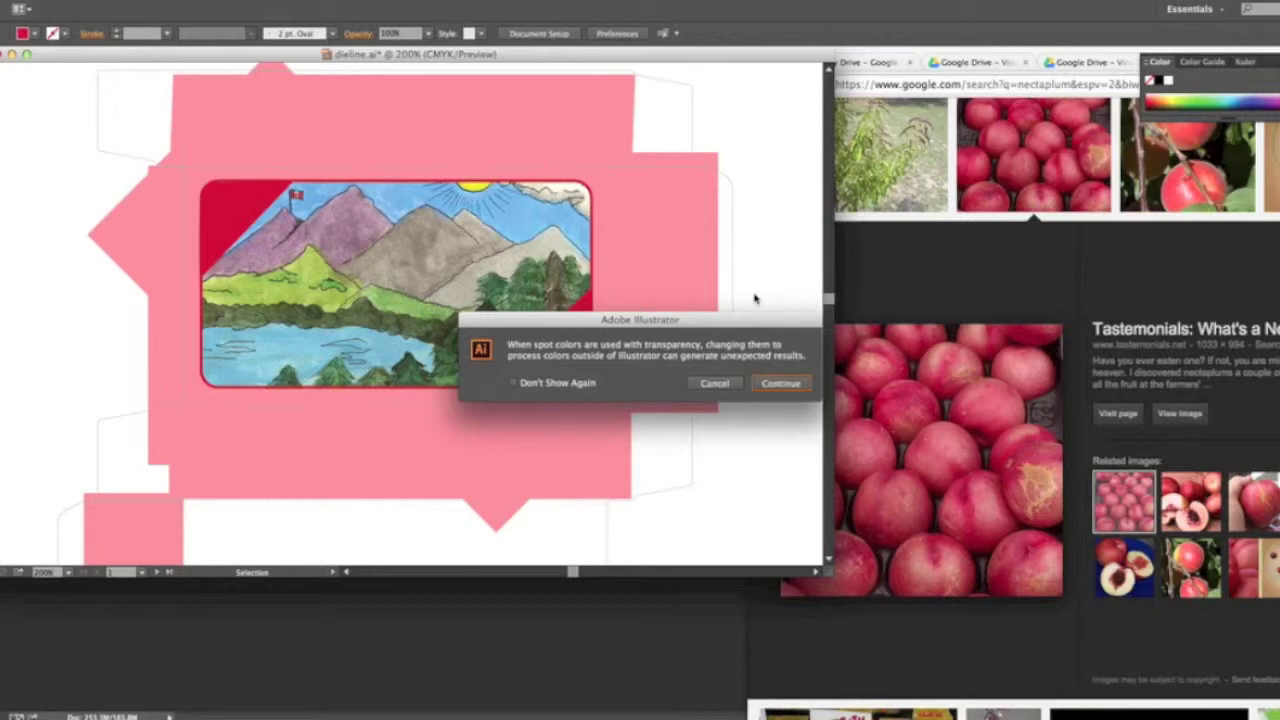
left_click(780, 383)
left_click(777, 591)
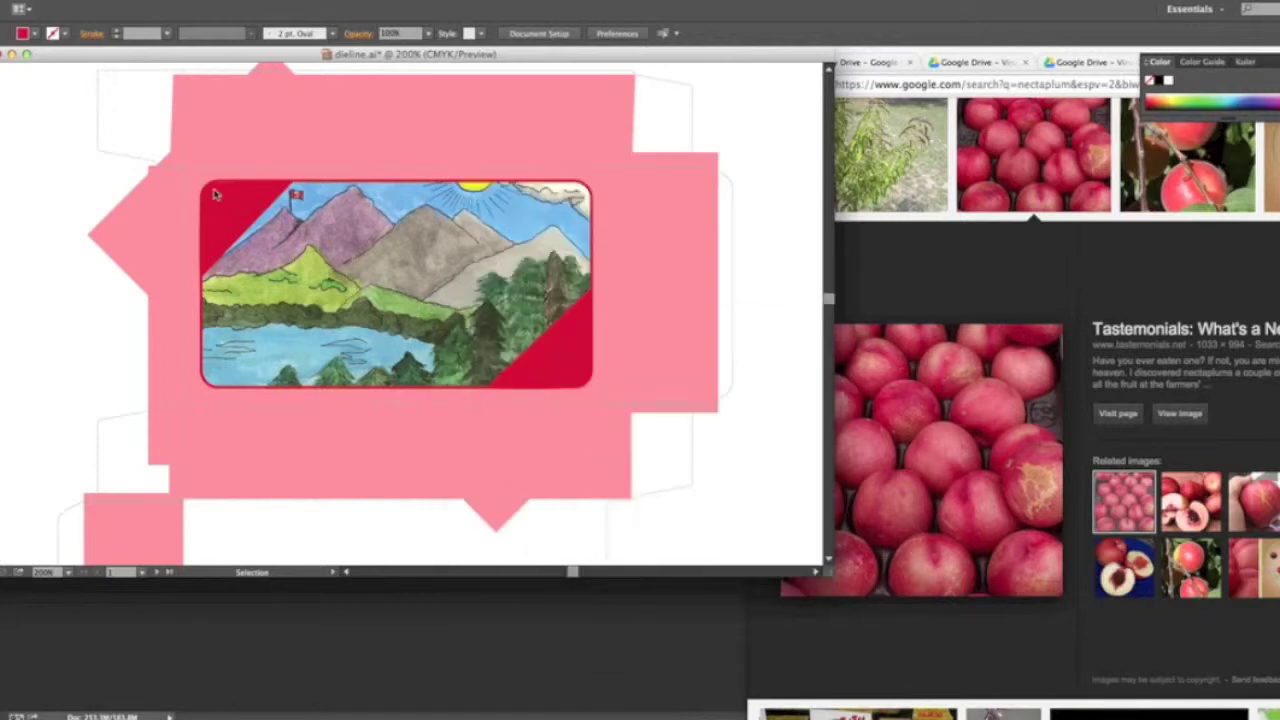
left_click(320, 360)
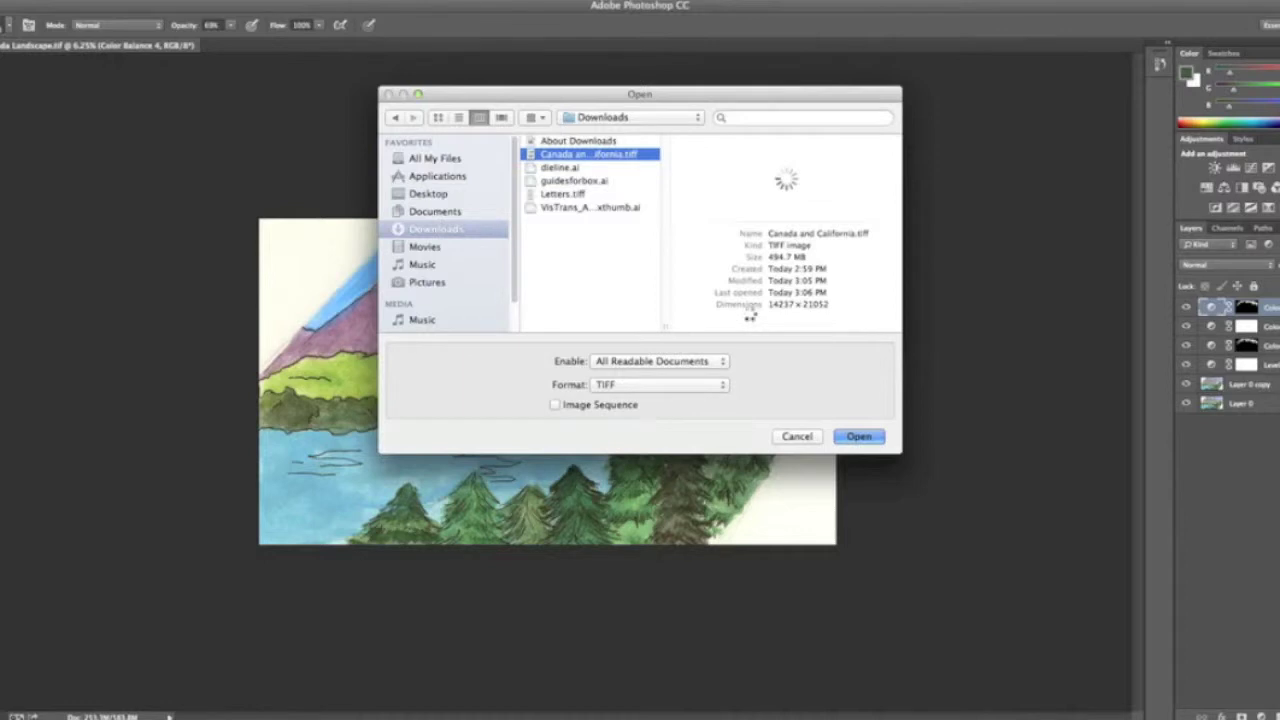
- Open Canada and California.tiff and crop it to the straightened upper California landscape
key("Return")
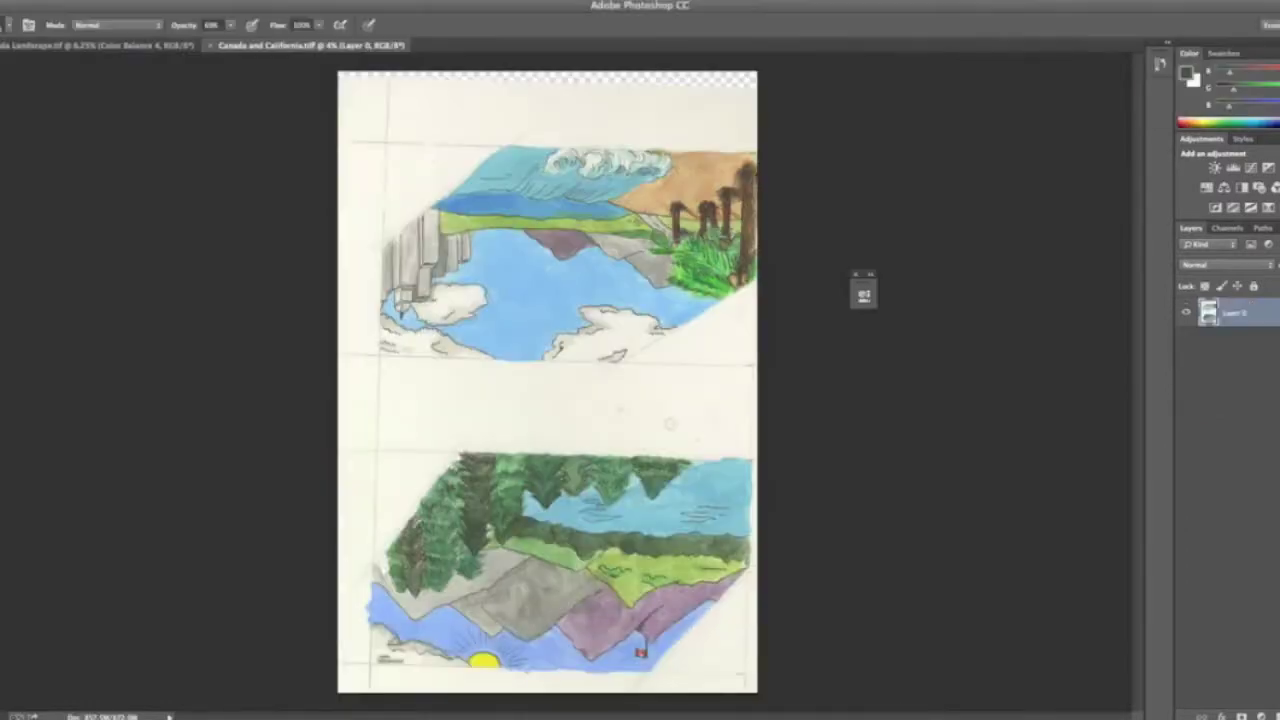
key("c")
left_click_drag(349, 257, 746, 506)
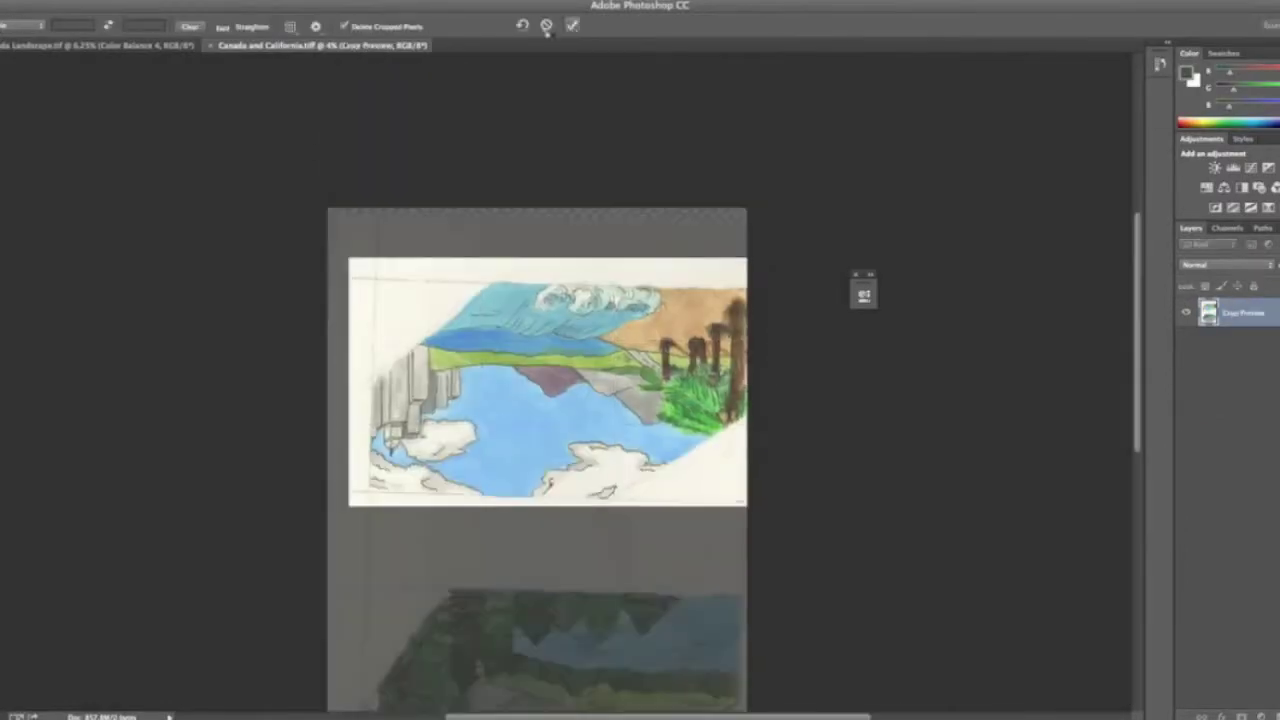
key("Return")
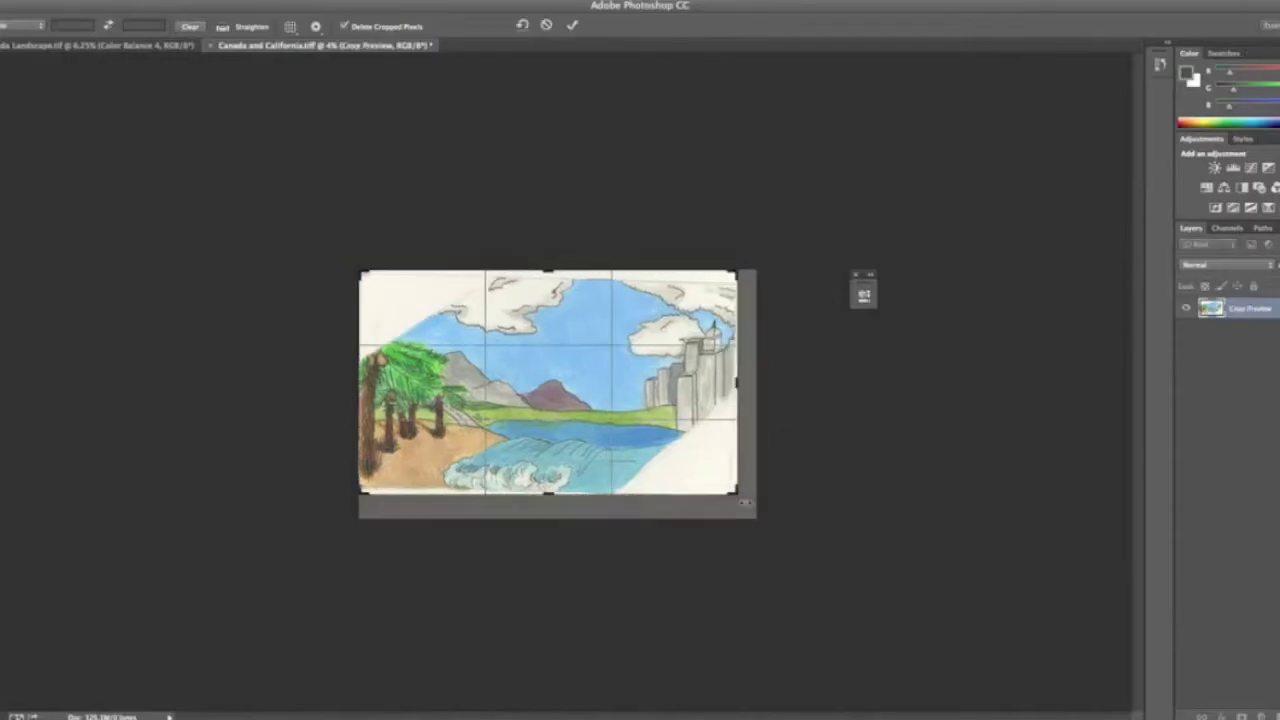
left_click_drag(771, 471, 760, 440)
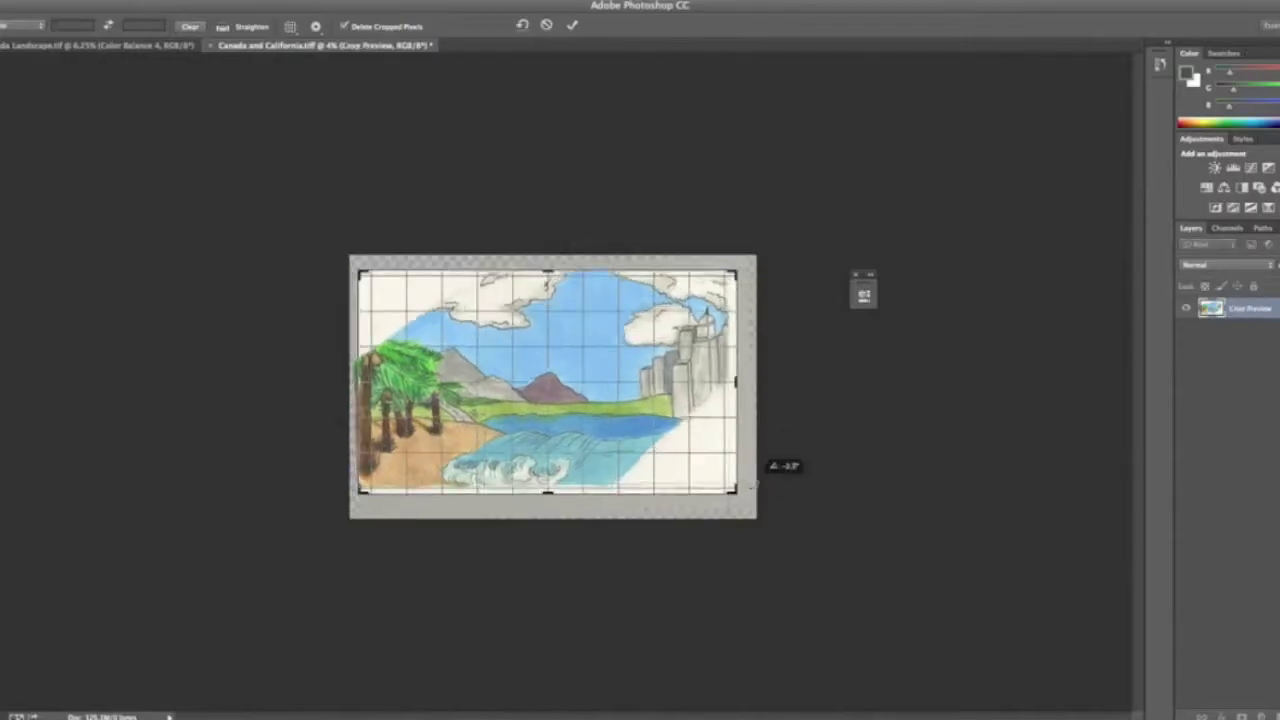
key("Return")
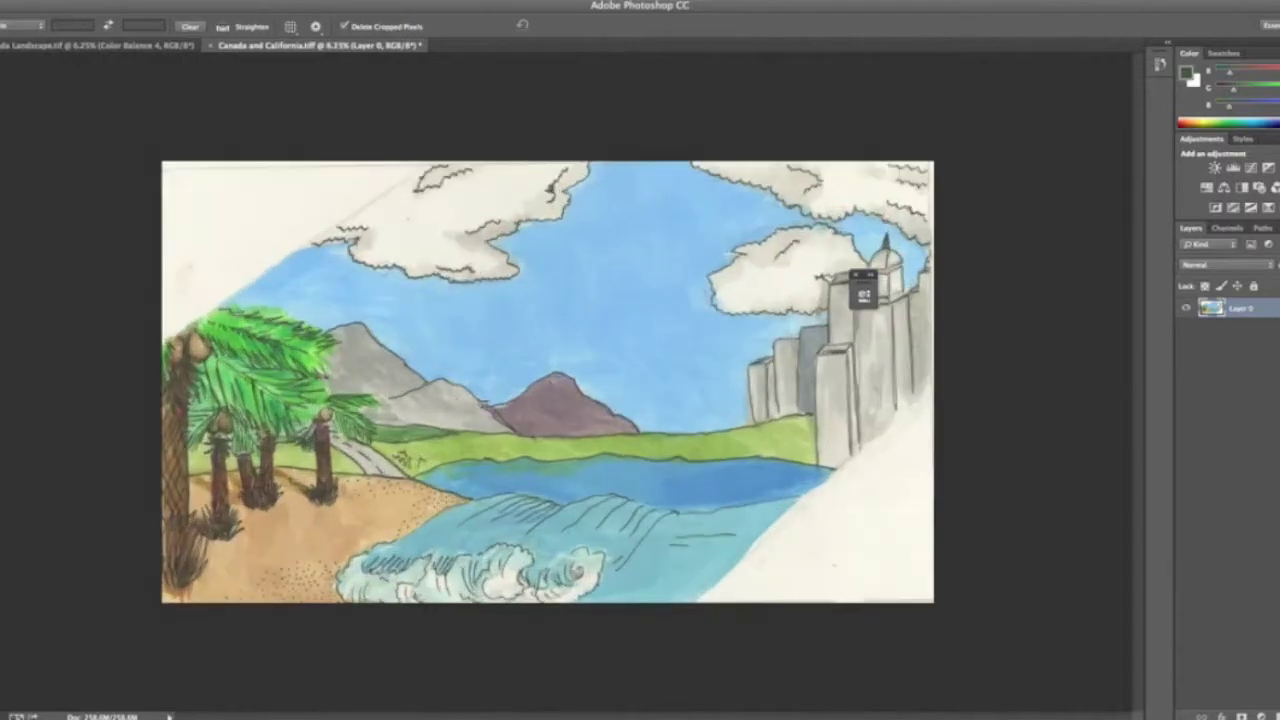
key("ctrl+plus")
key("ctrl+plus")
key("ctrl+plus")
scroll(524, 425, "up", 5)
key("j")
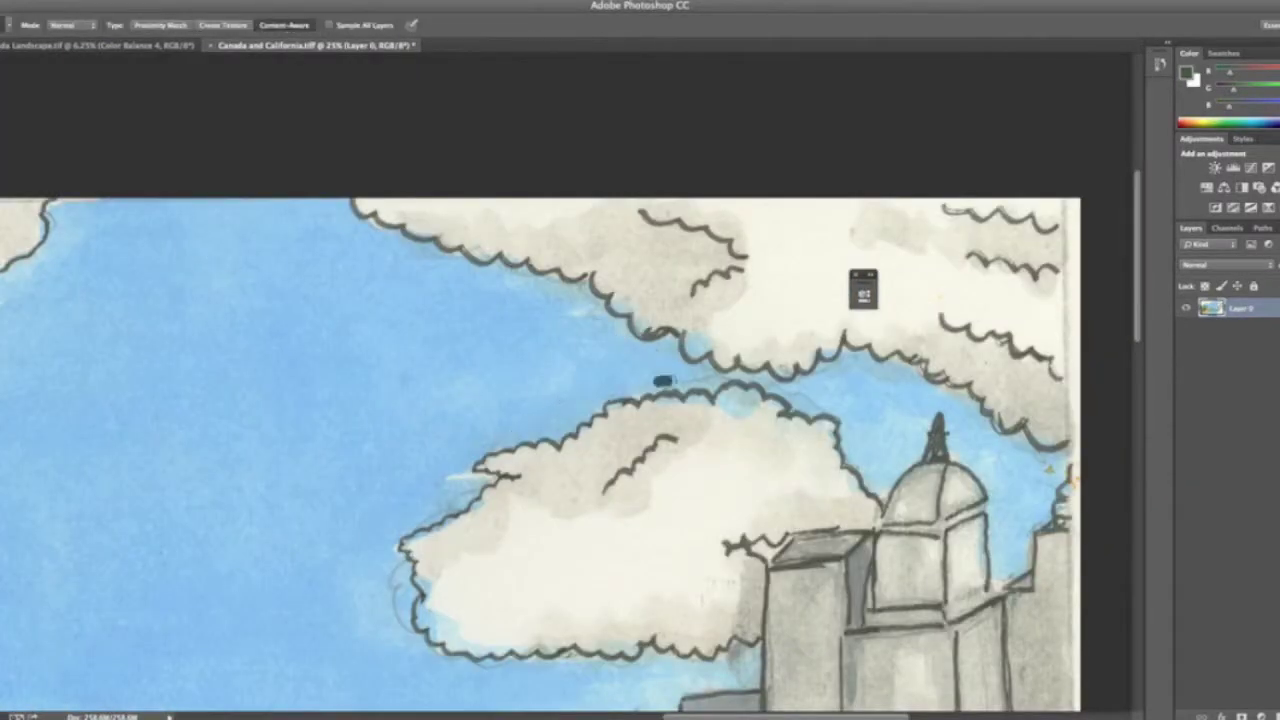
scroll(678, 380, "down", 2)
scroll(400, 372, "down", 3)
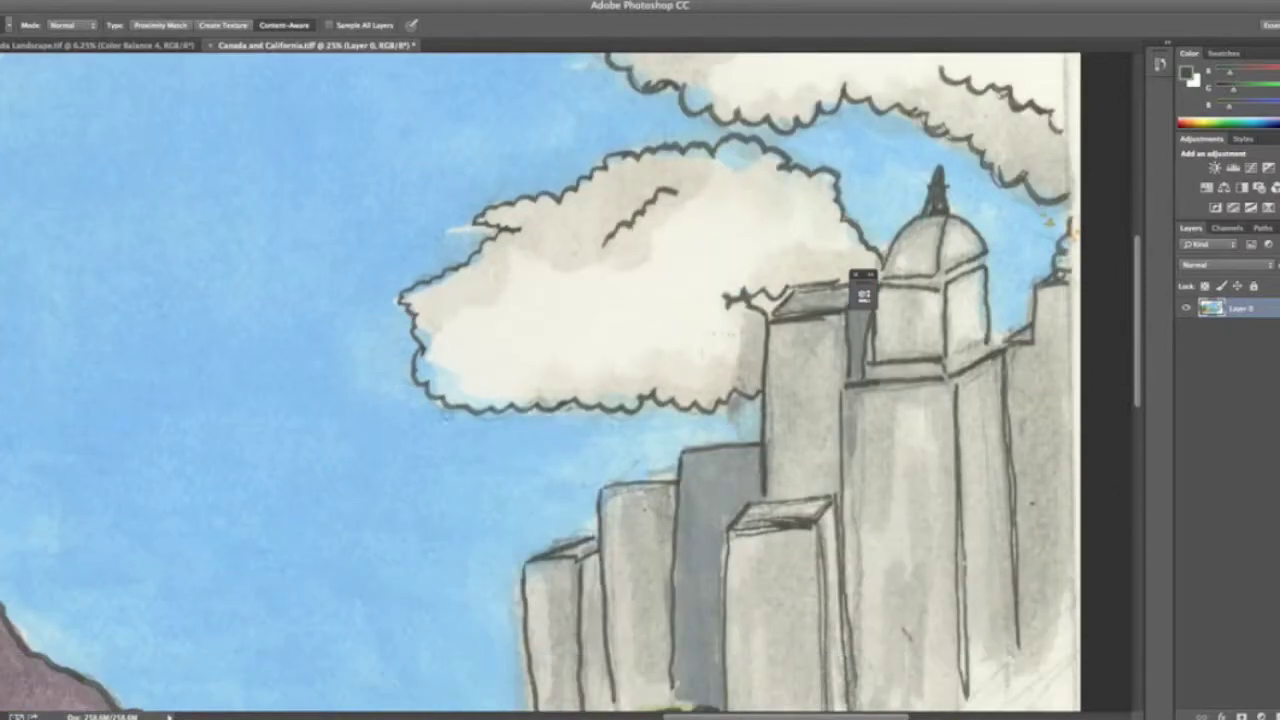
scroll(774, 309, "up", 1)
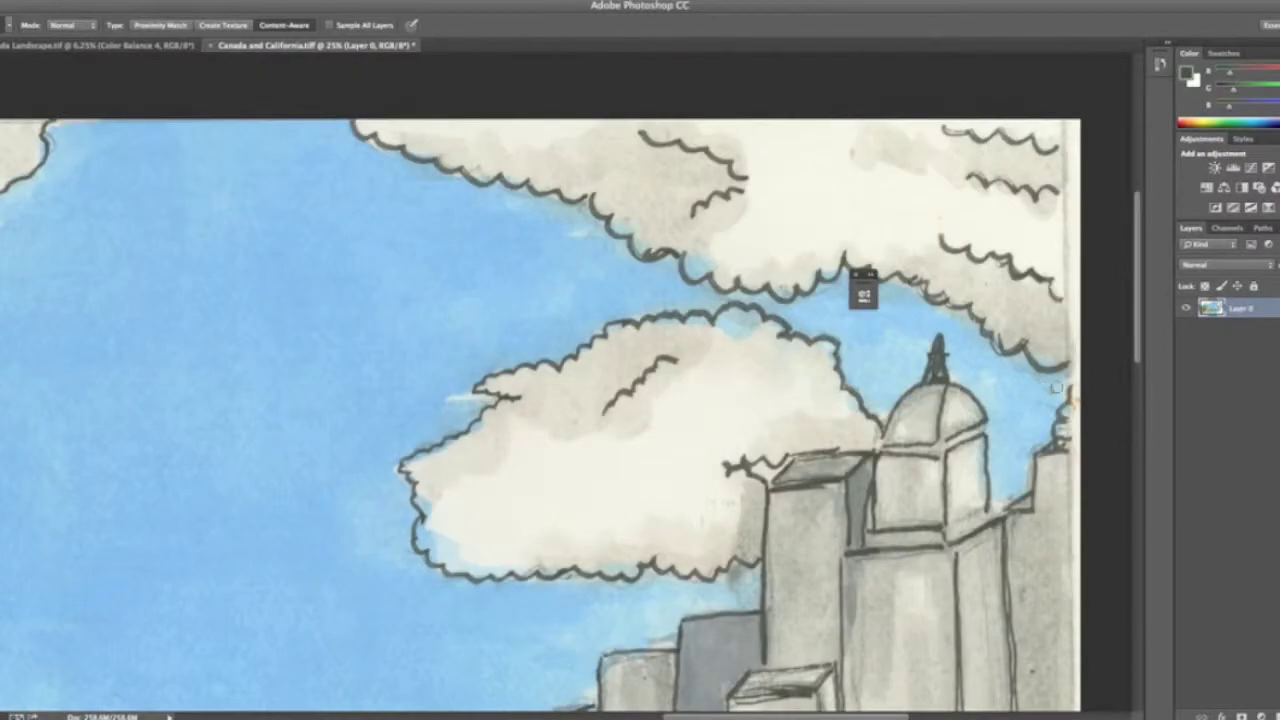
scroll(774, 309, "left", 5)
scroll(750, 450, "down", 4)
scroll(729, 552, "down", 4)
scroll(729, 552, "left", 5)
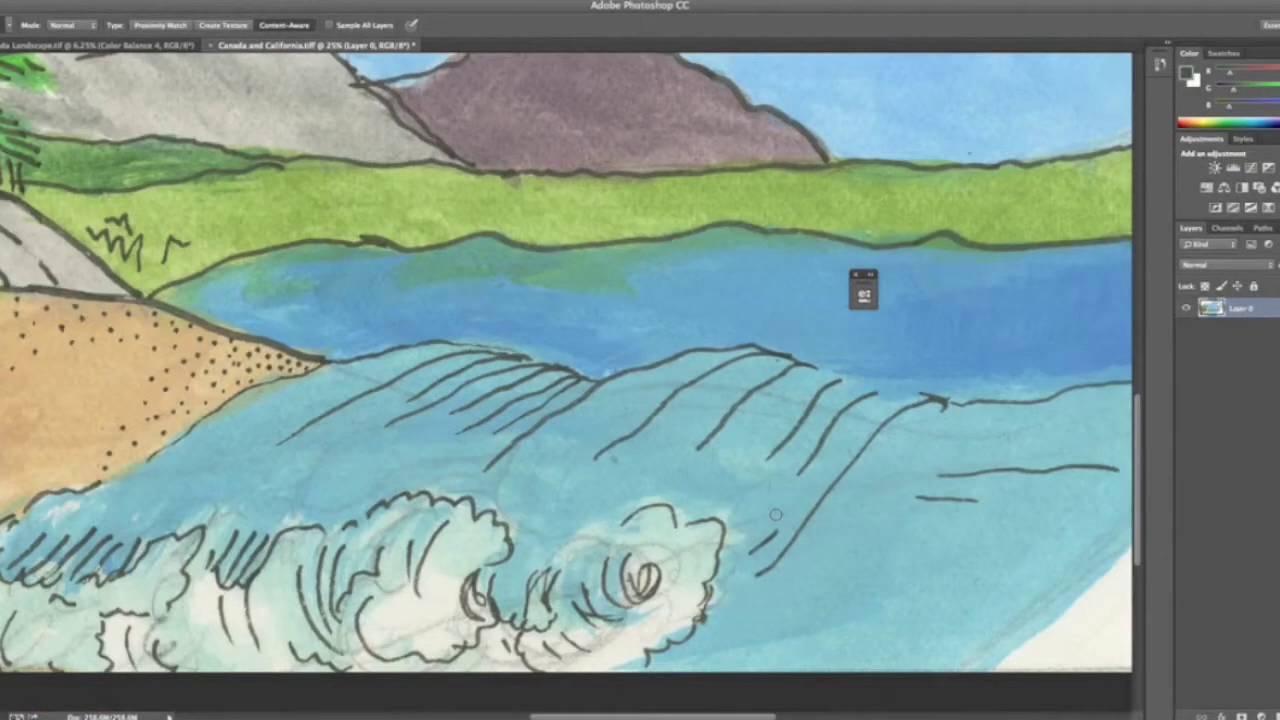
scroll(729, 552, "left", 5)
scroll(729, 552, "right", 15)
key("super+minus")
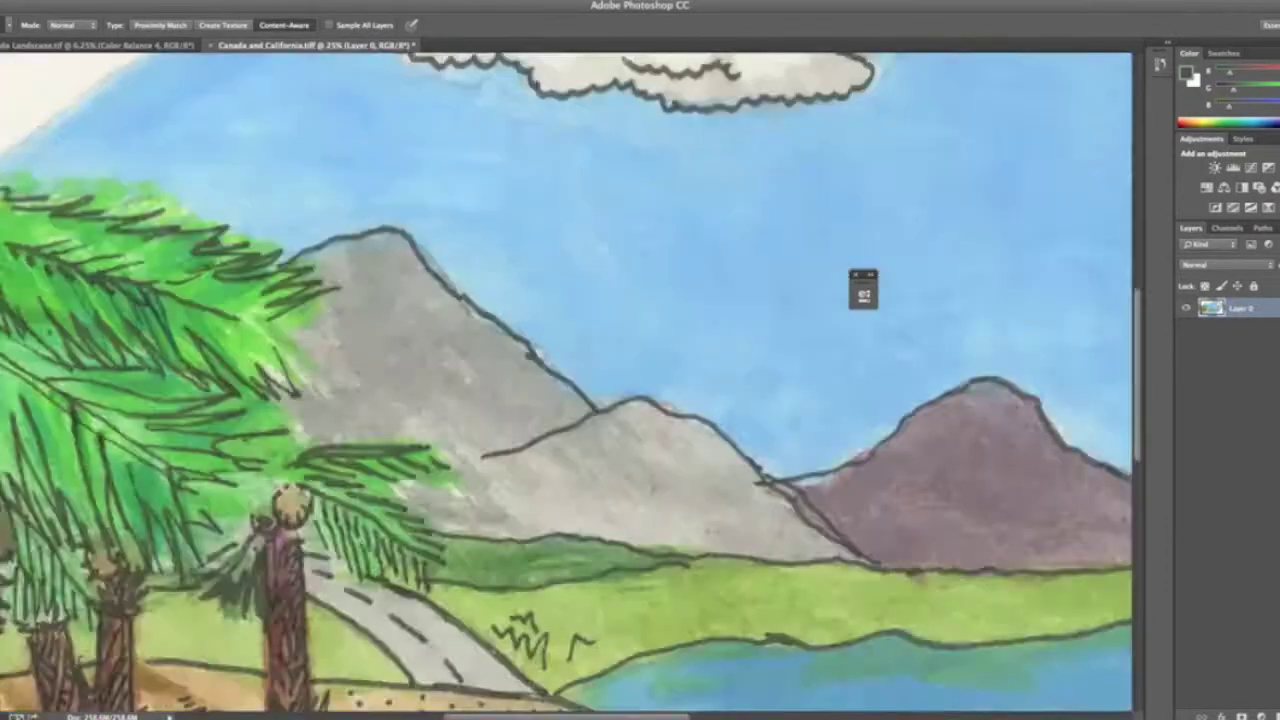
key("super+minus")
key("super+minus")
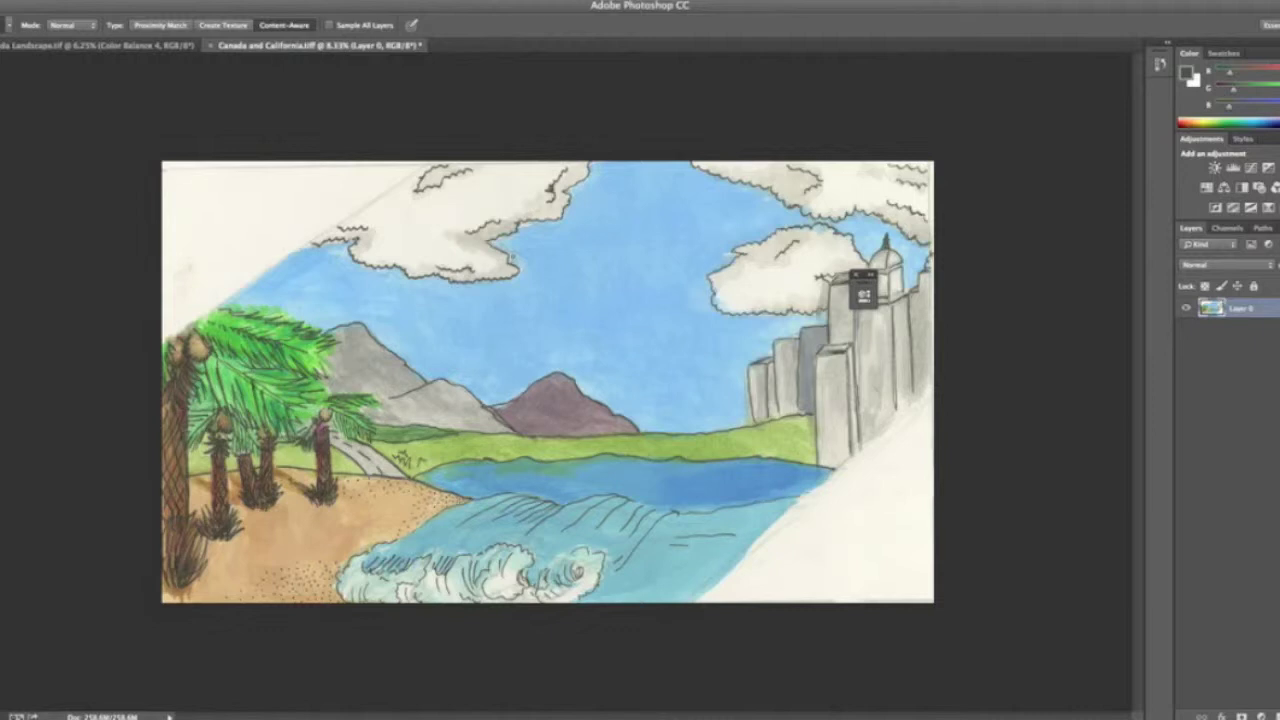
- Add a Levels adjustment layer to the landscape scan and save it as California Postcard.tif
left_click(150, 5)
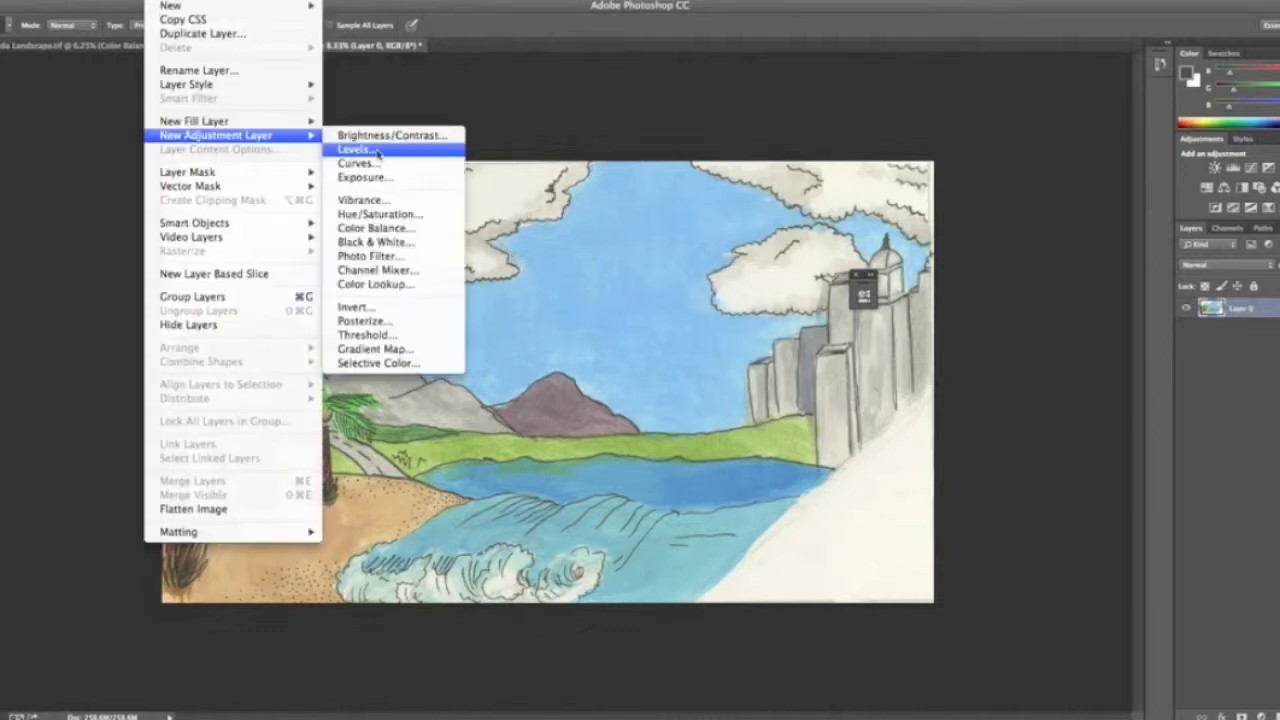
left_click(357, 160)
key("super+shift+s")
type("Califo.tif")
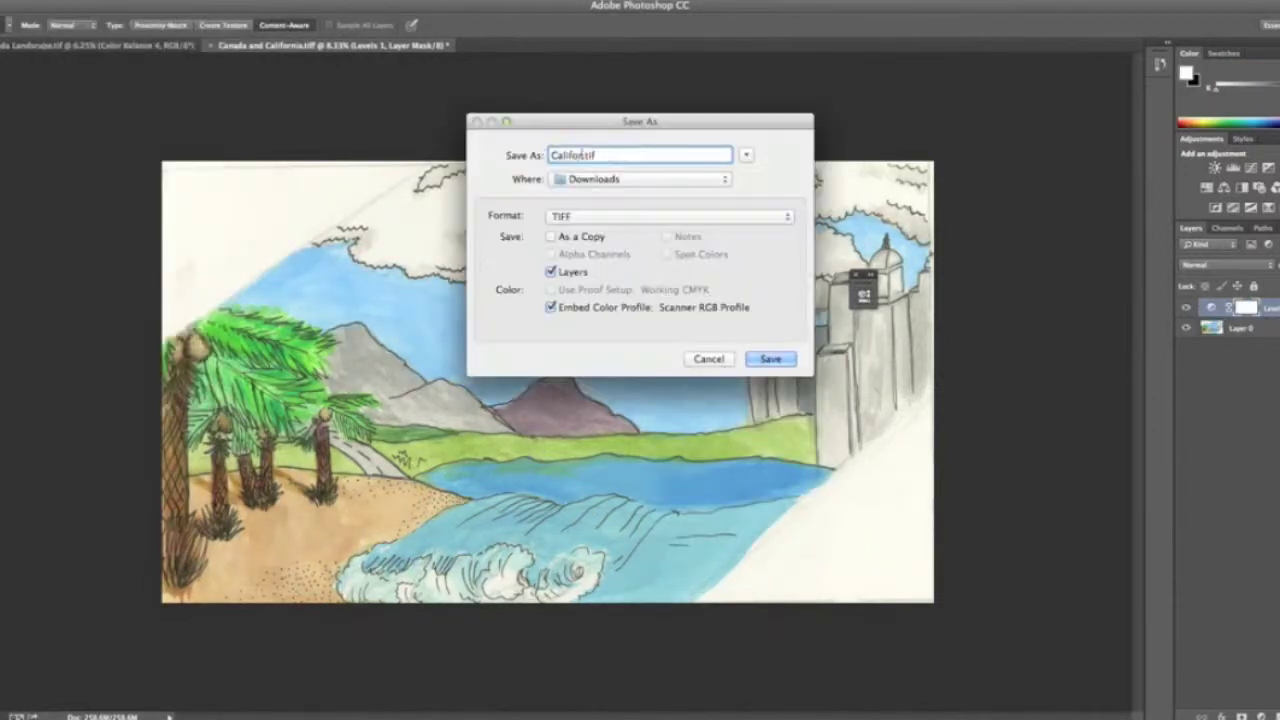
key("Return")
key("Return")
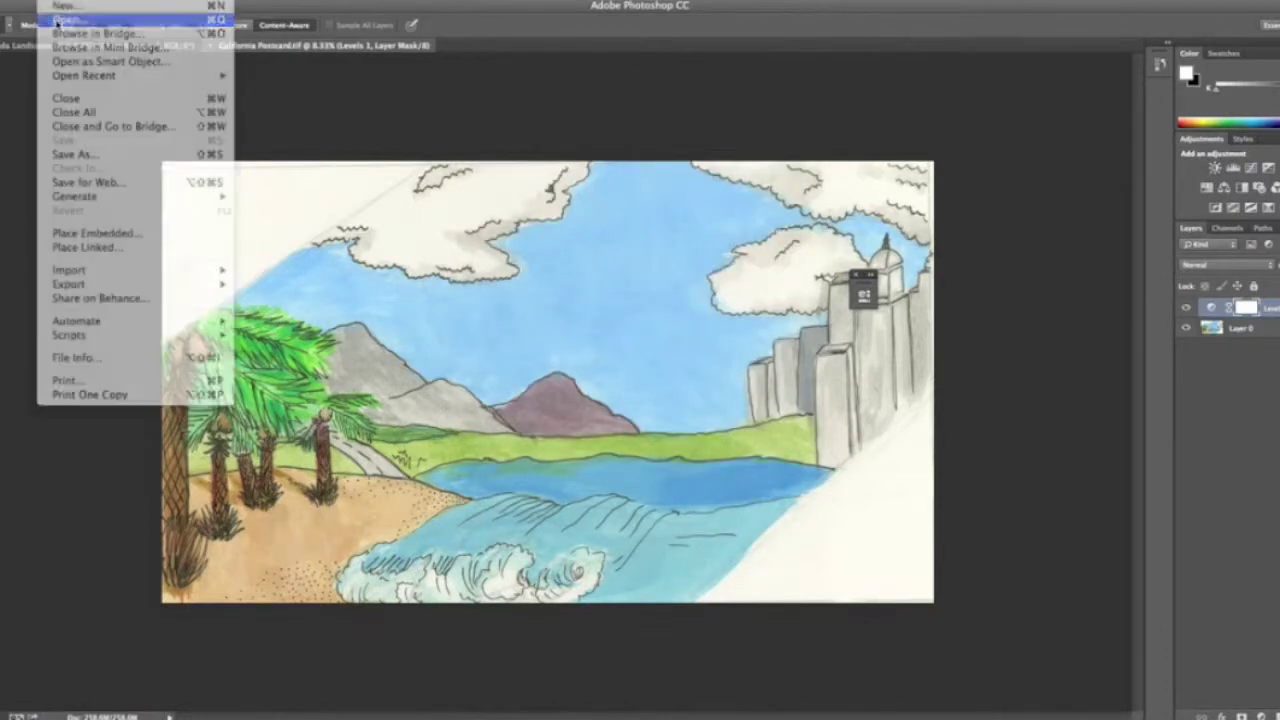
- Download the Florida Postcard scan from the Google Drive file page
left_click(50, 20)
key("super+alt+l")
left_click(800, 53)
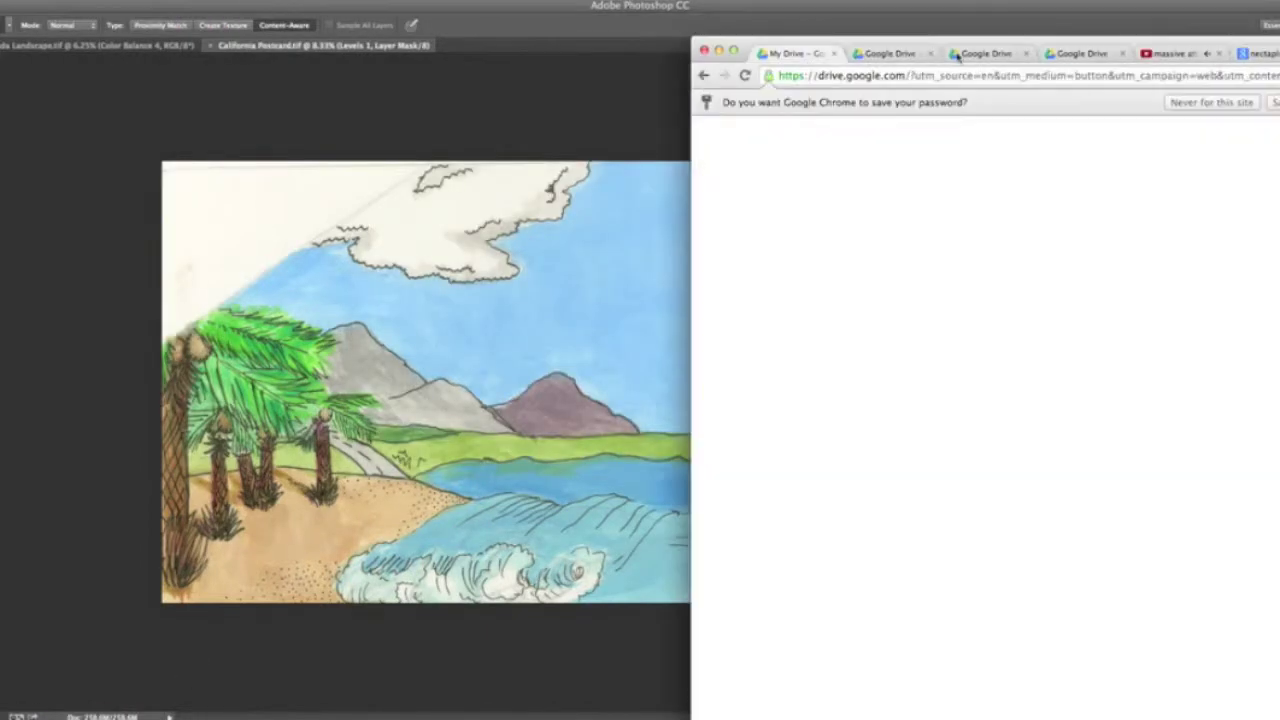
left_click(1030, 388)
left_click(940, 219)
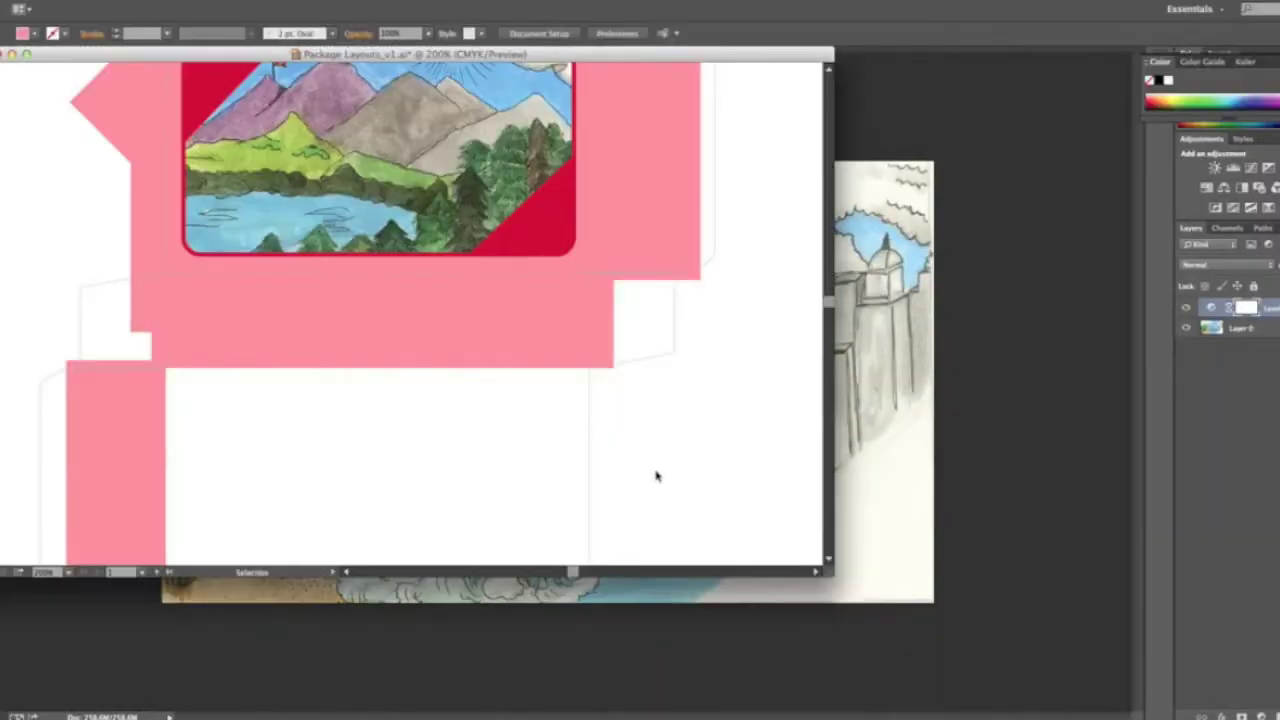
scroll(656, 476, "up", 1)
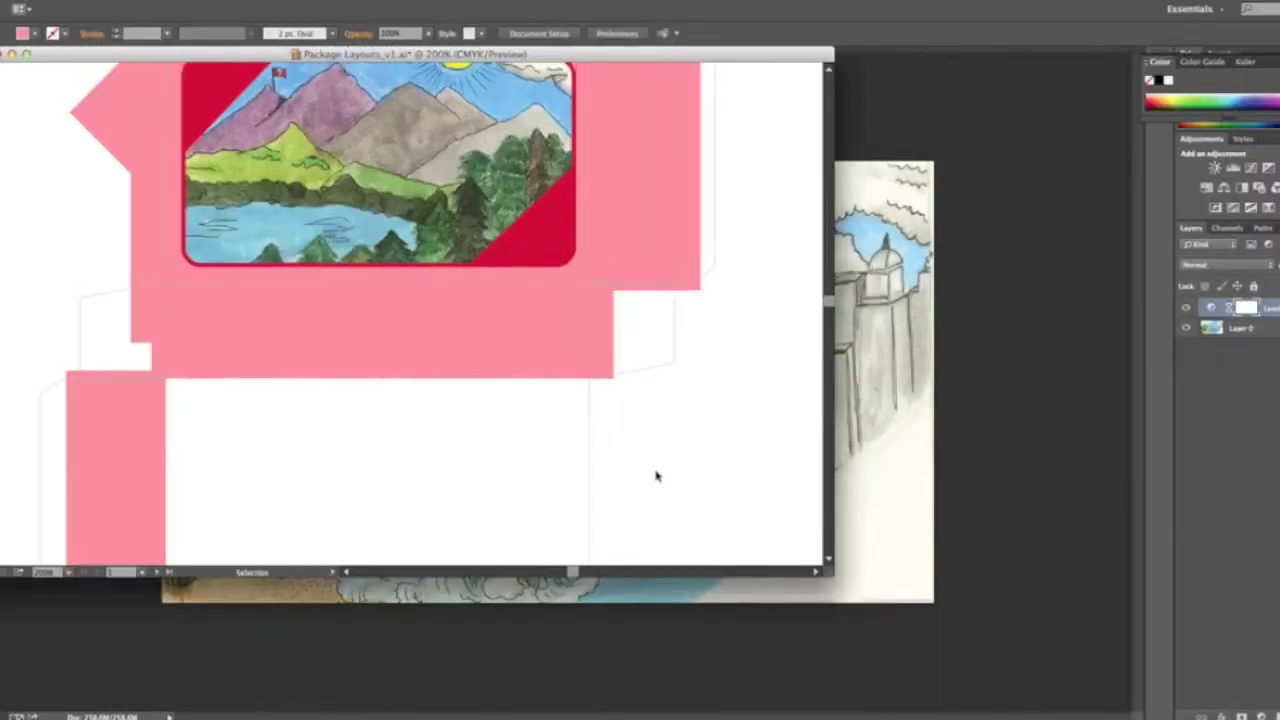
- Place California Postcard.tif over the central panel of the empty package dieline
scroll(656, 476, "down", 5)
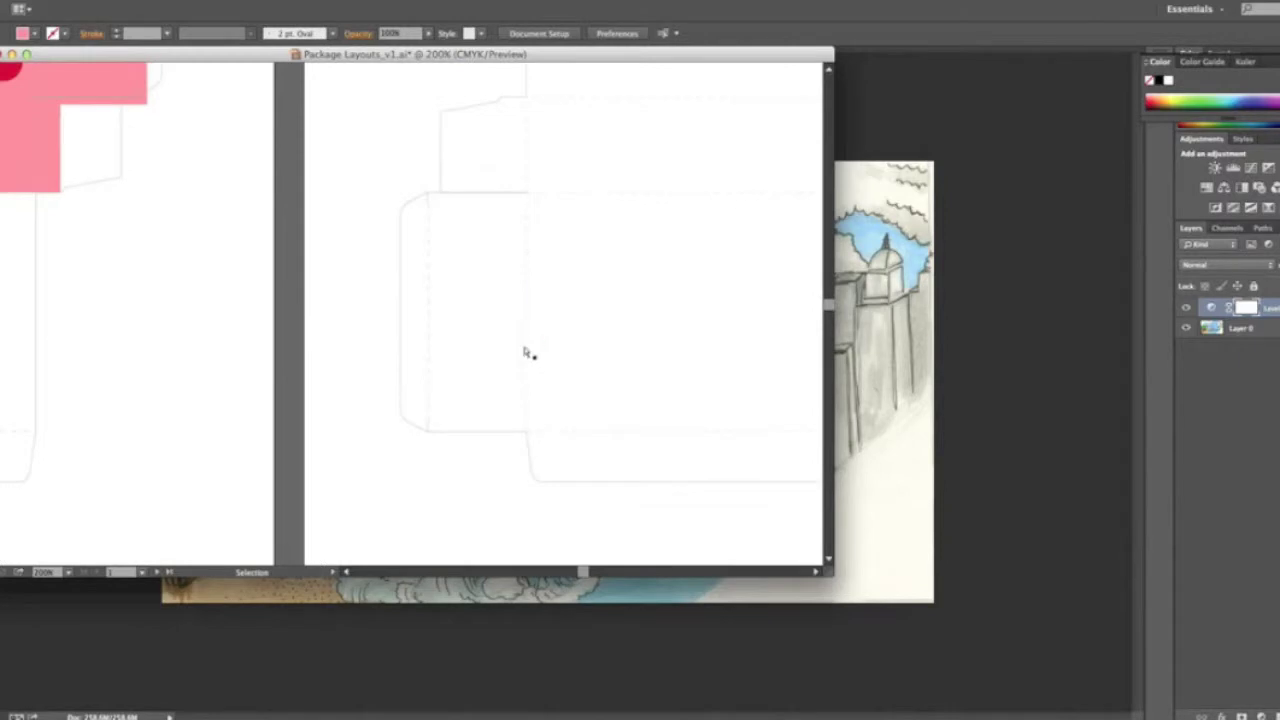
key("ctrl+minus")
scroll(520, 351, "down", 5)
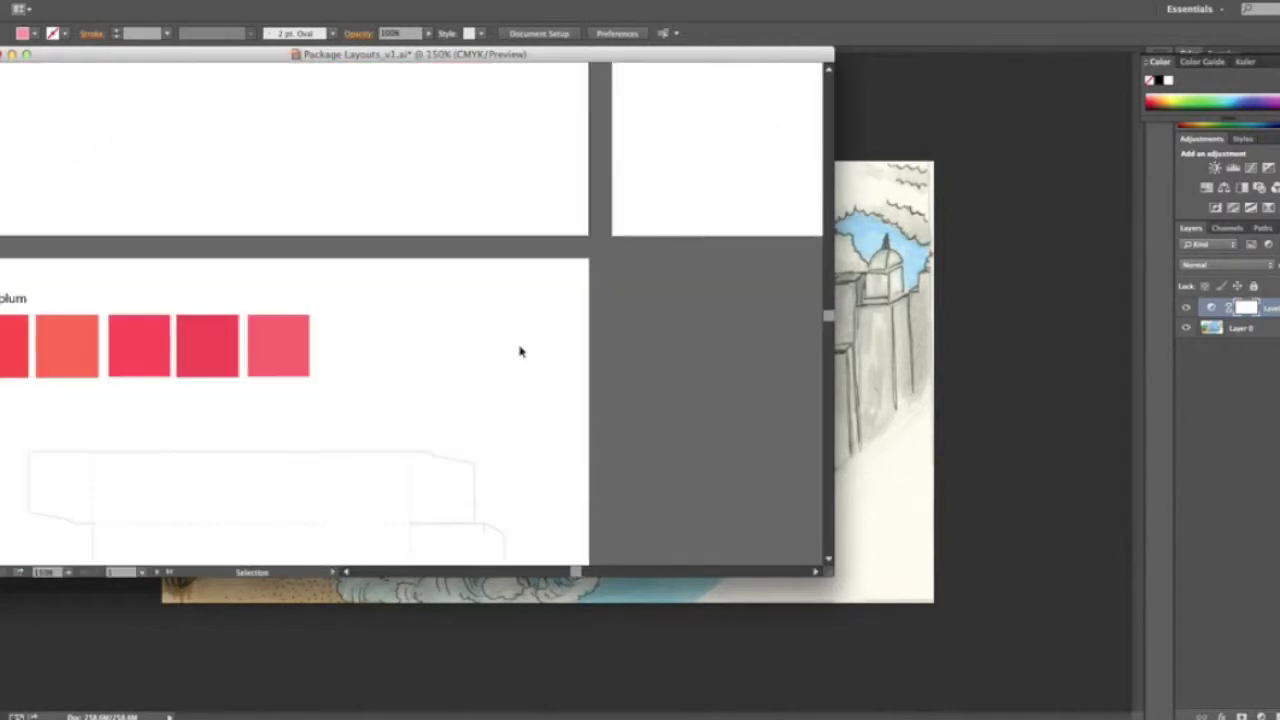
scroll(520, 351, "down", 5)
scroll(520, 351, "left", 3)
key("a")
key("ctrl+plus")
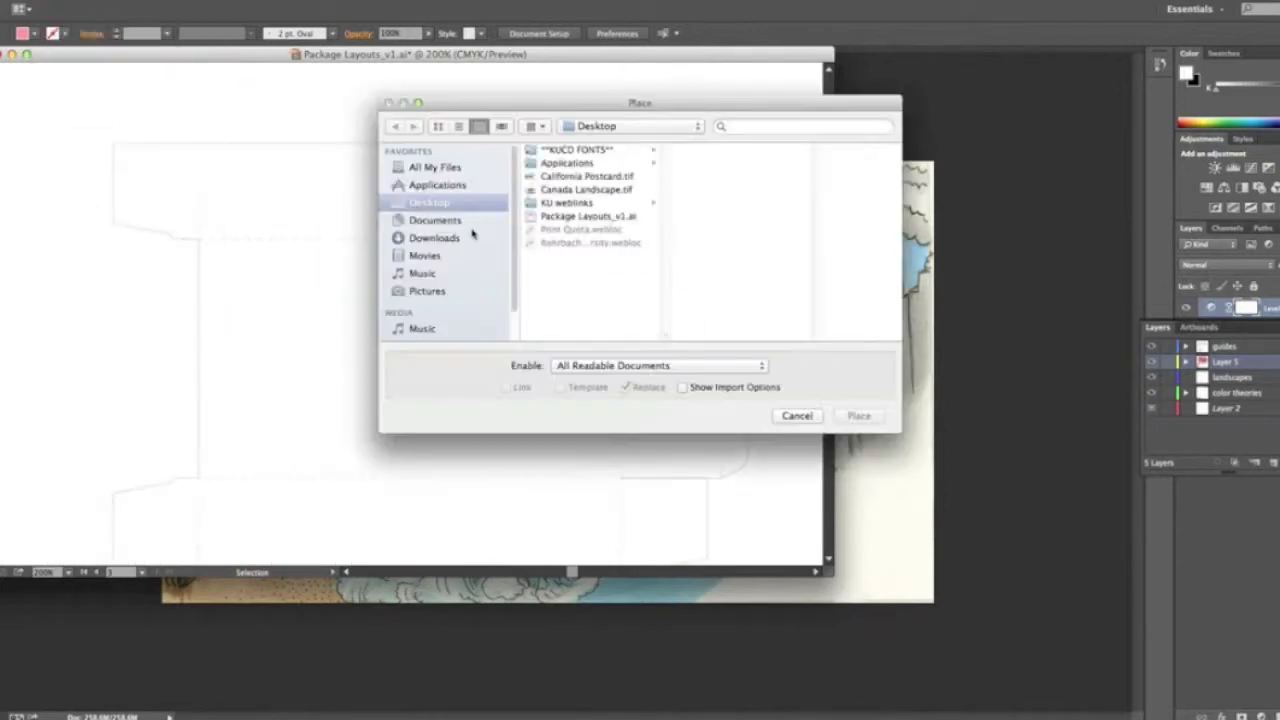
double_click(586, 176)
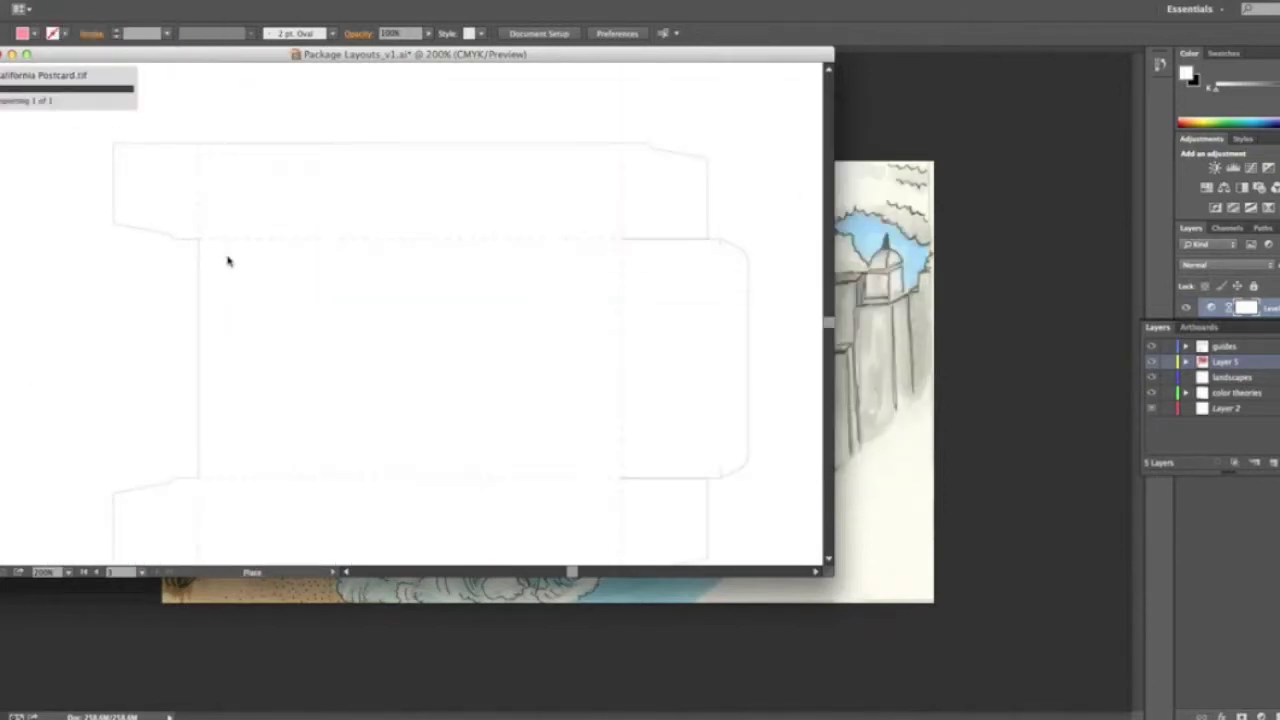
left_click(224, 255)
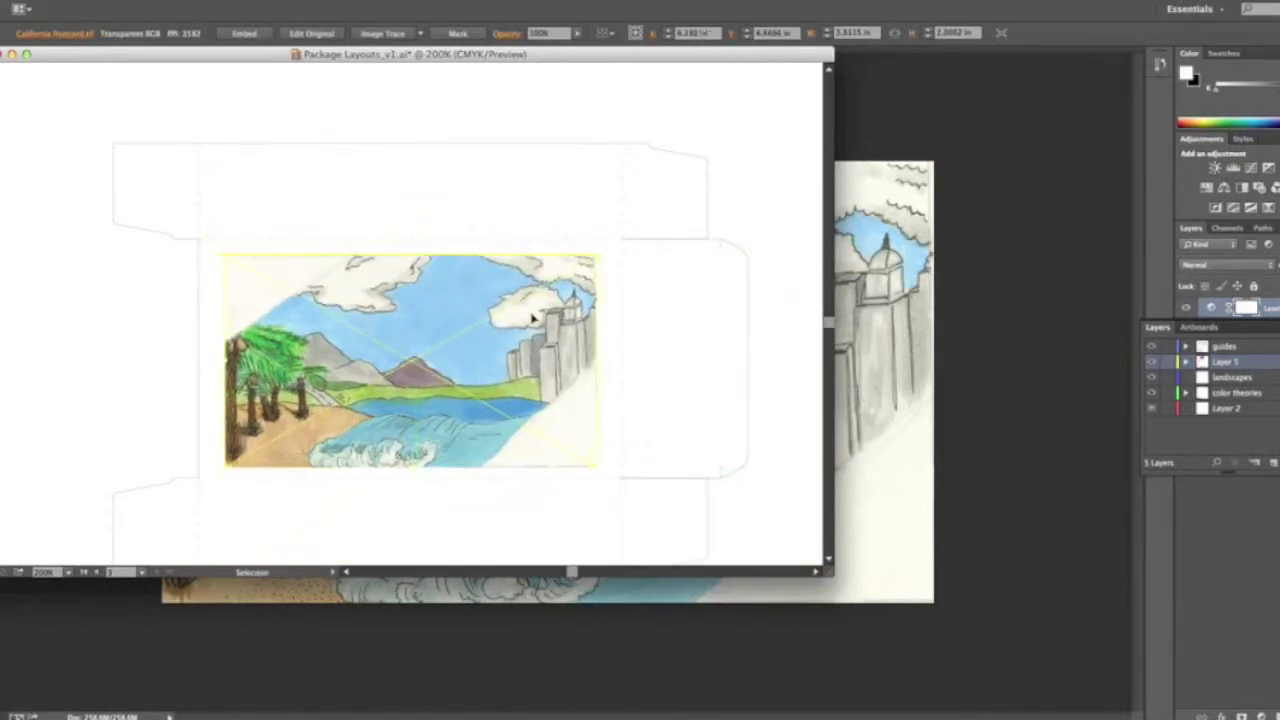
- Pick the third Nectaplum swatch and draw red rectangles over the top panel and side flaps
left_click(493, 504)
scroll(493, 504, "up", 5)
left_click(261, 166)
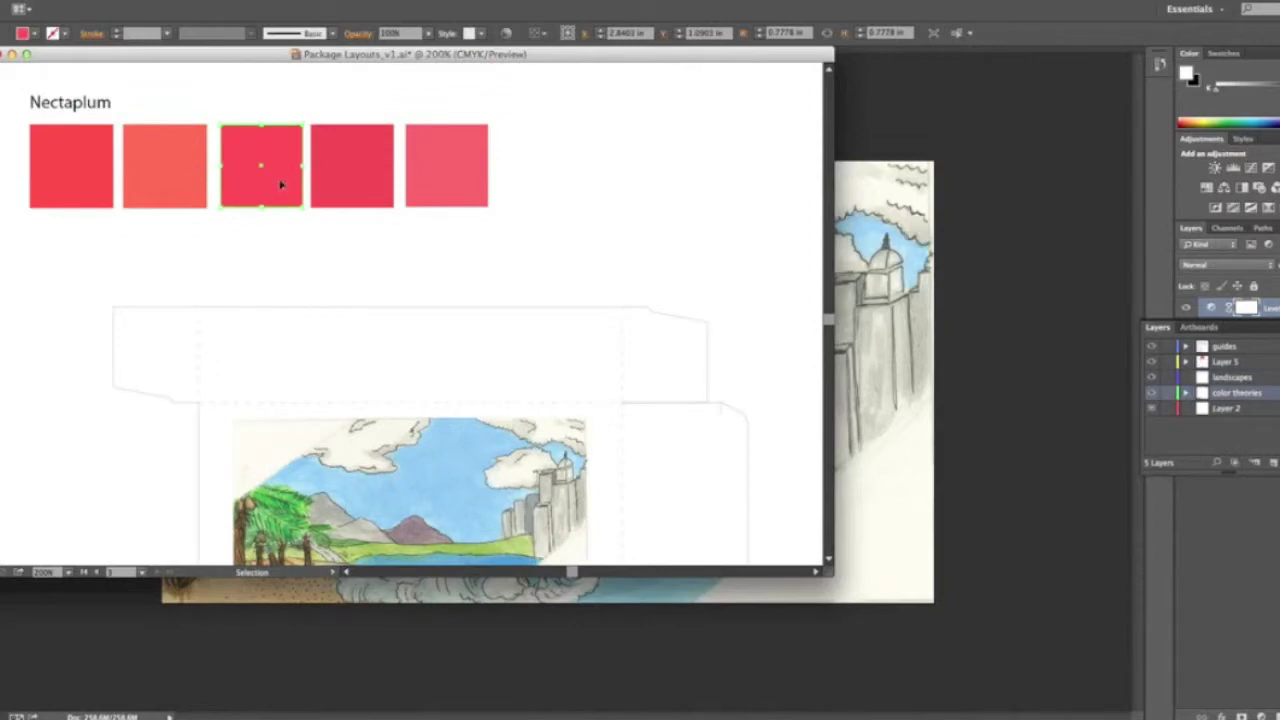
left_click_drag(200, 304, 630, 413)
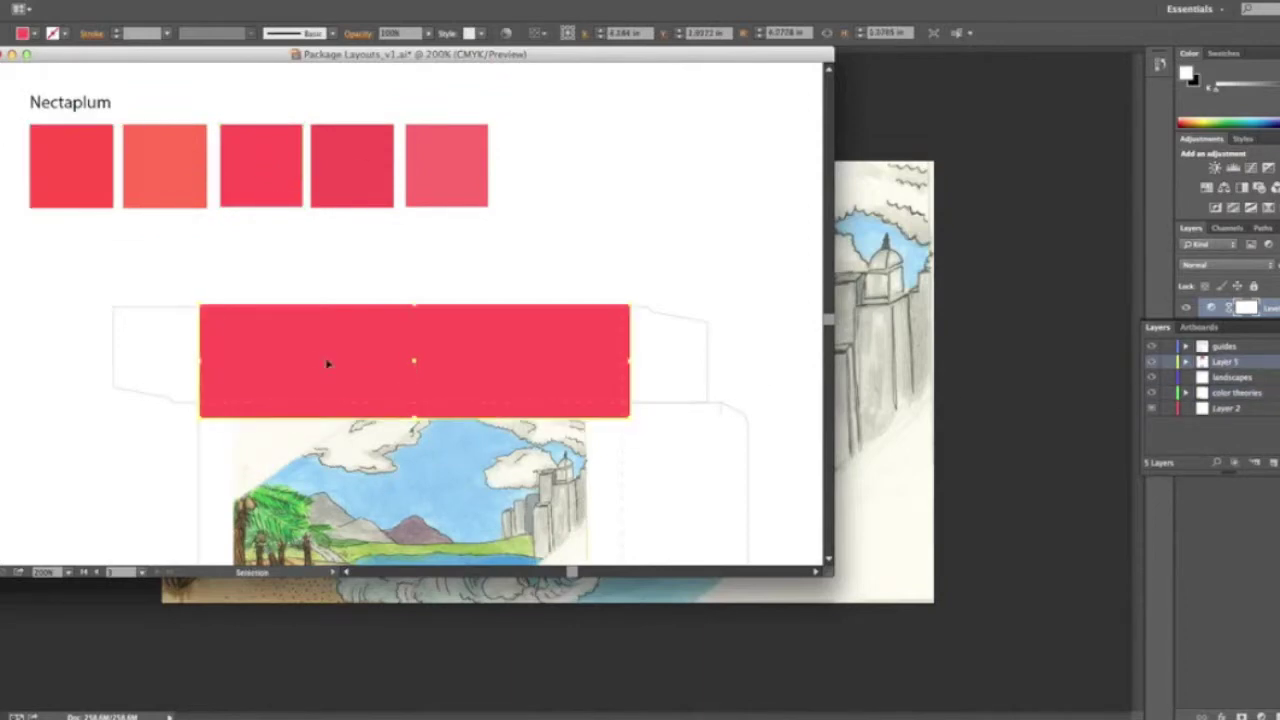
scroll(420, 422, "down", 3)
mouse_move(588, 273)
left_mouse_down()
mouse_move(612, 450)
mouse_move(727, 532)
mouse_move(714, 443)
left_mouse_up()
left_click_drag(89, 149, 223, 400)
- Cover the remaining flaps, including the bottom-left one, with red Nectaplum rectangles
left_click_drag(409, 371, 409, 486)
scroll(305, 331, "down", 5)
left_click_drag(120, 271, 257, 523)
scroll(214, 443, "up", 8)
scroll(114, 243, "up", 10)
scroll(42, 324, "down", 10)
scroll(77, 323, "up", 8)
scroll(86, 314, "down", 5)
scroll(80, 320, "up", 5)
scroll(80, 320, "down", 4)
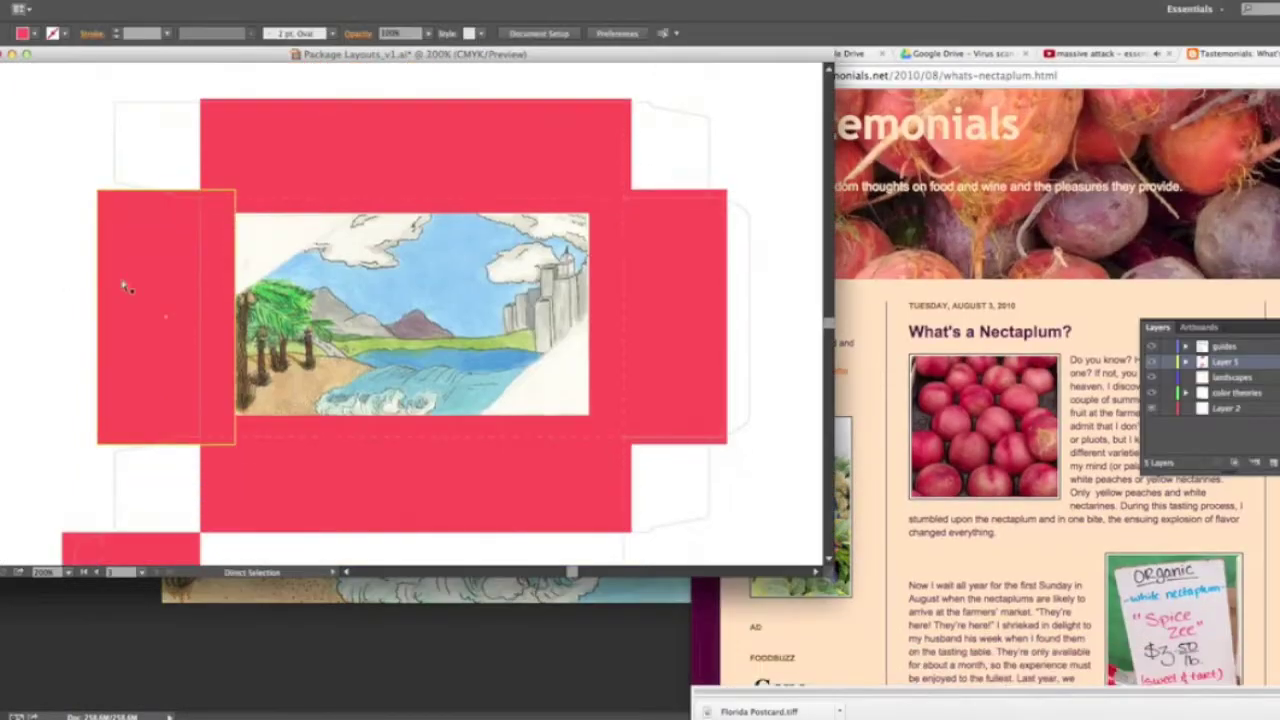
key("ctrl+equal")
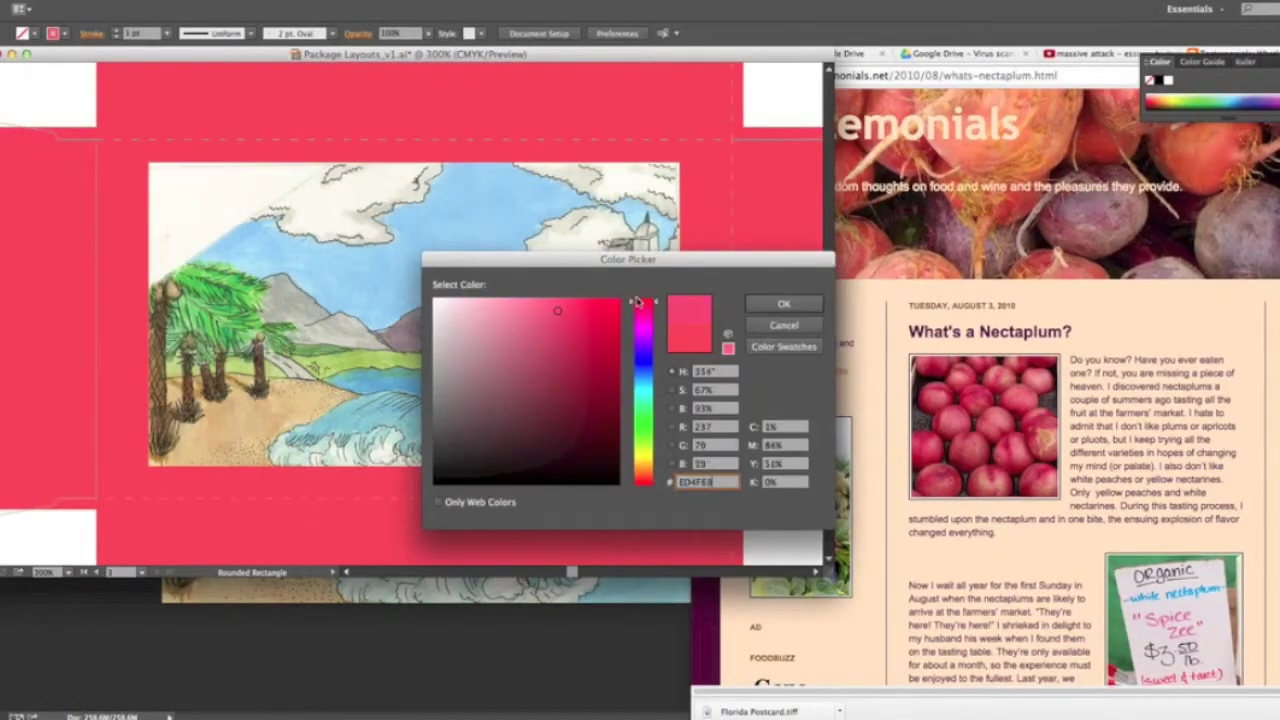
- Draw a dark-red-outlined rounded rectangle around the California landscape
key("Return")
left_click_drag(148, 163, 686, 468)
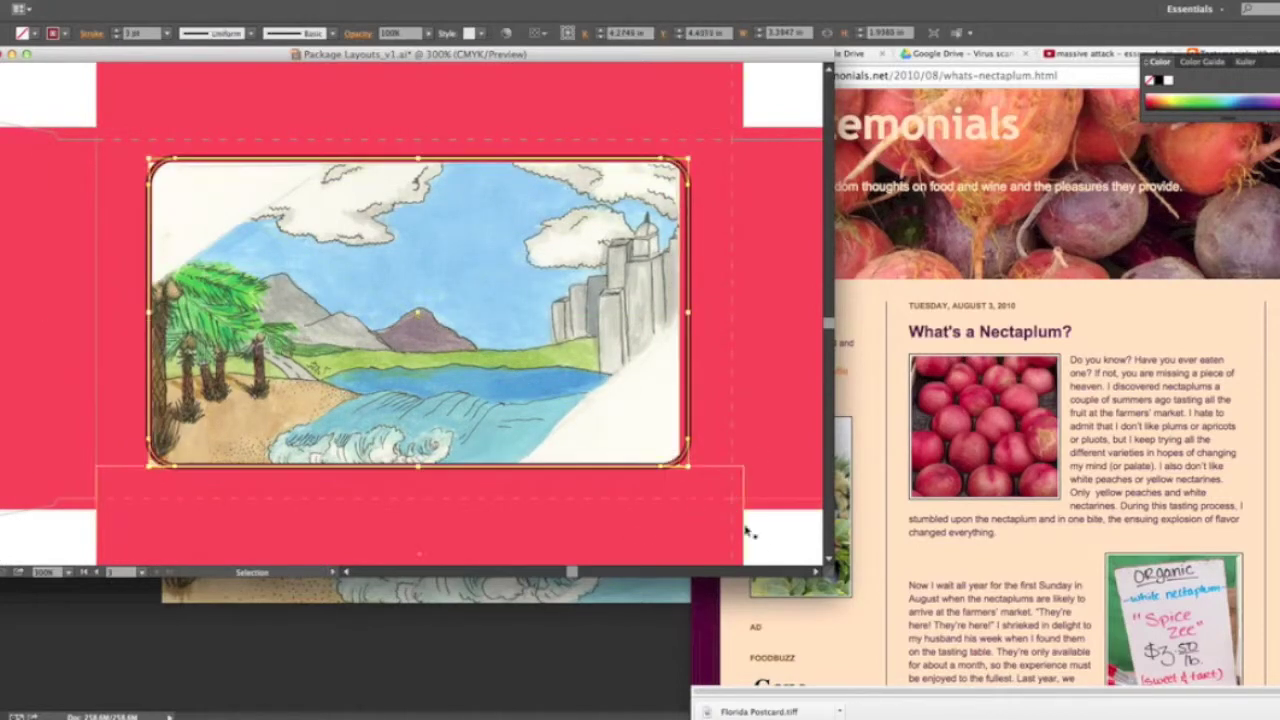
left_click(315, 296)
left_click(690, 396)
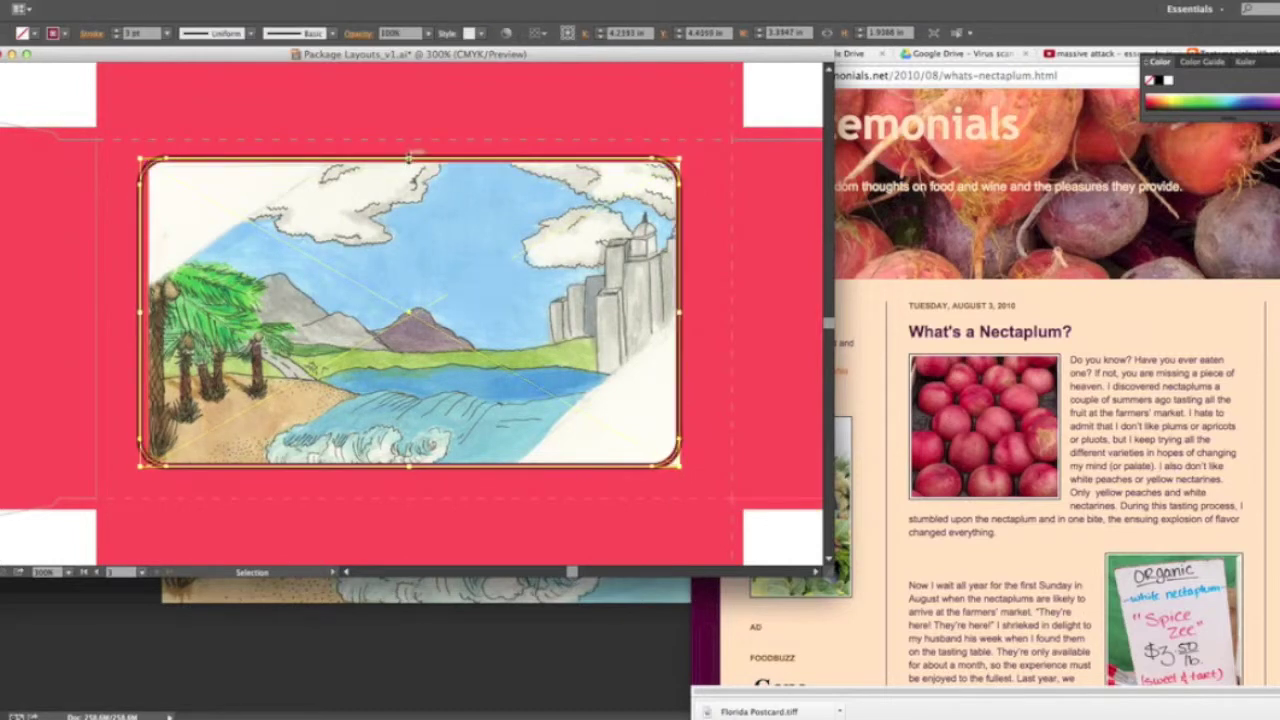
left_click(451, 263)
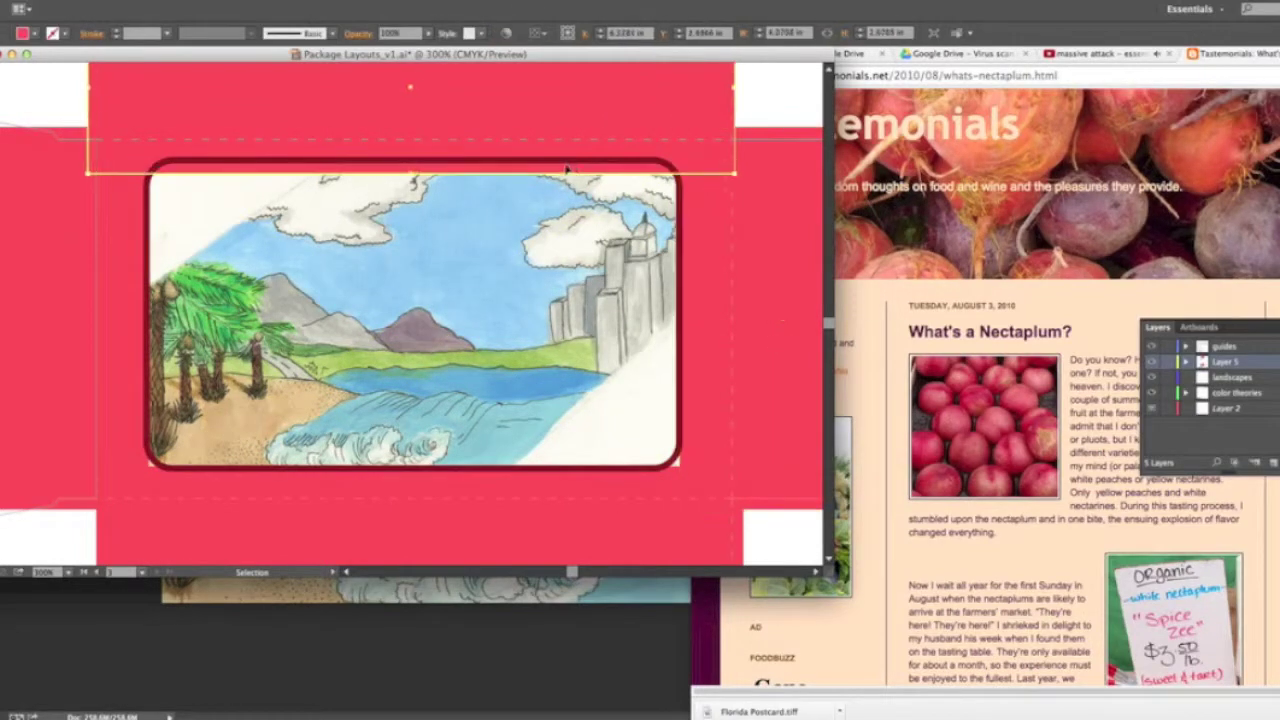
- Reselect the landscape and its rounded frame, checking the context menu and red outline
scroll(712, 202, "down", 10)
scroll(712, 202, "down", 5)
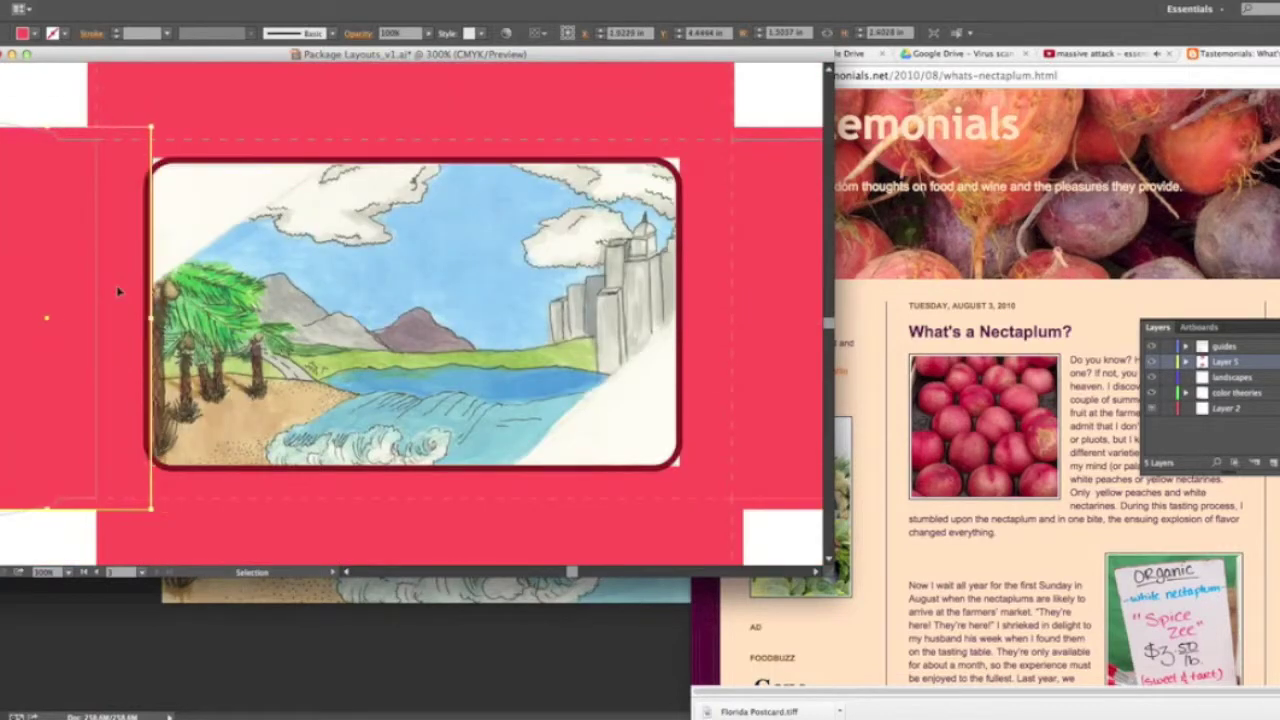
right_click(307, 431)
mouse_move(345, 535)
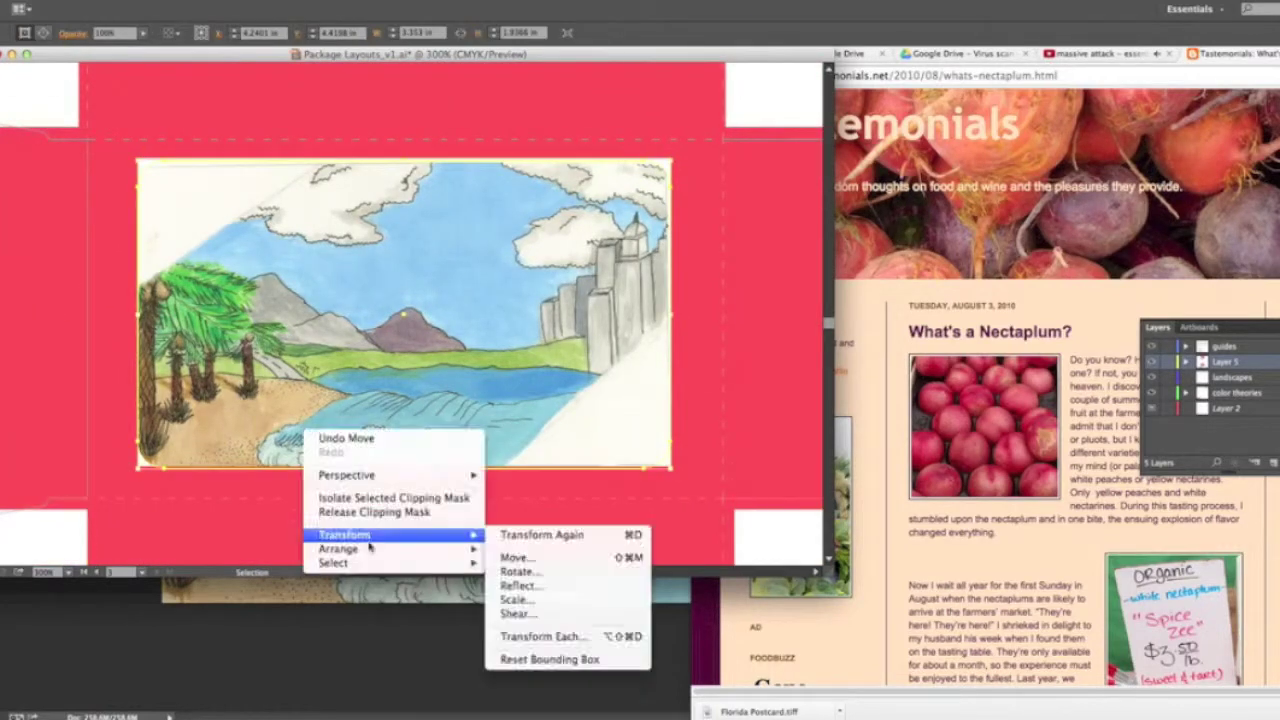
left_click(5, 297)
left_click(71, 535)
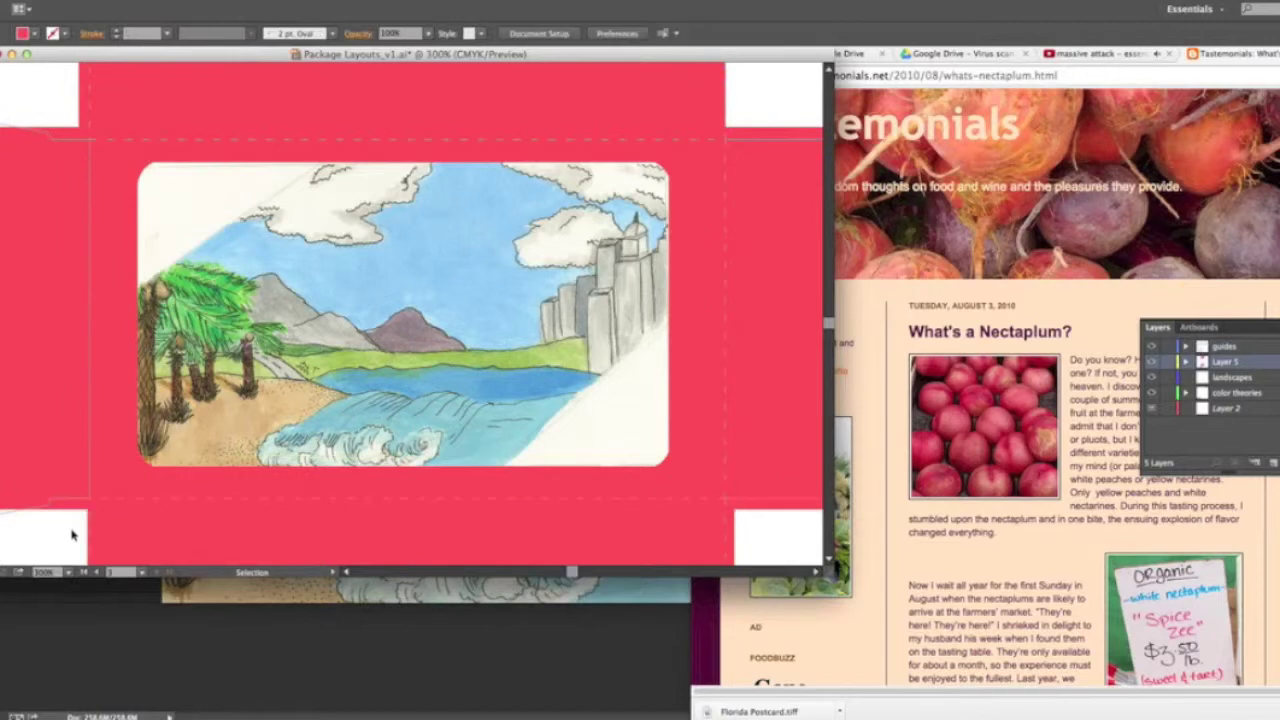
left_click(603, 345)
left_click(767, 549)
key("ctrl+plus")
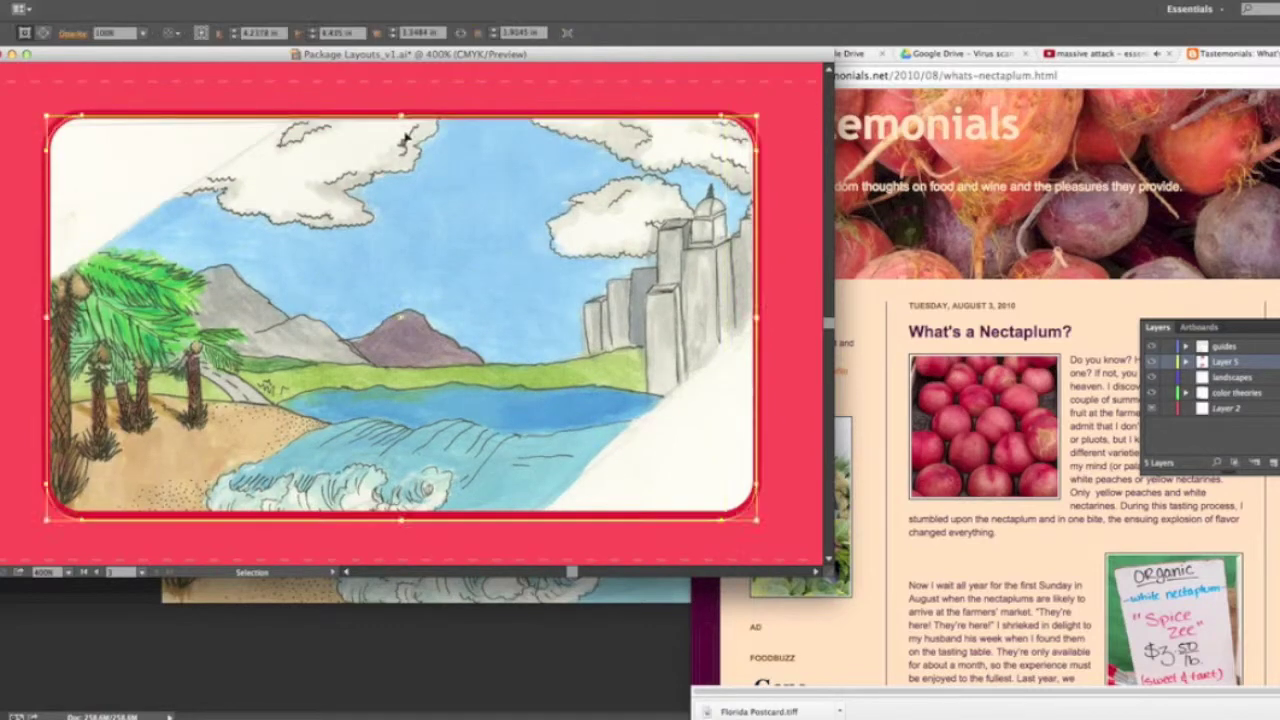
- Draw a red-filled triangle in the landscape window's top-left corner
key("a")
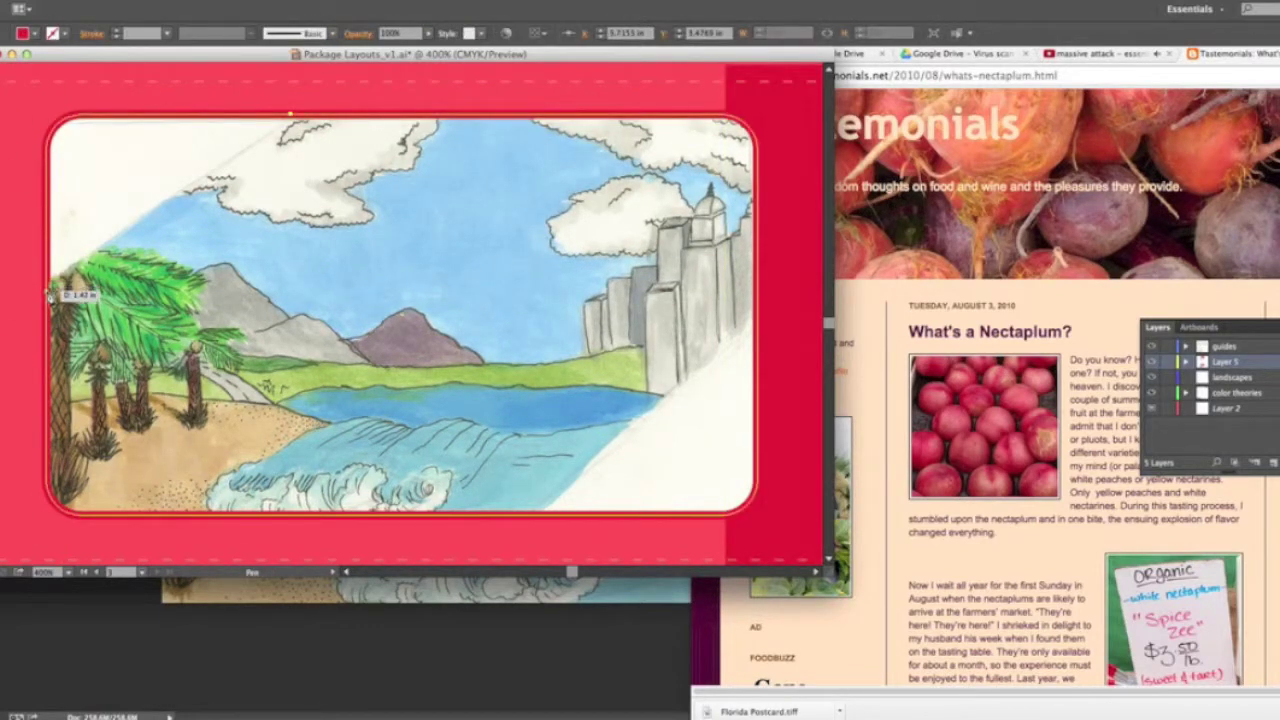
left_click(50, 285)
key("p")
left_click(50, 287)
left_click(44, 142)
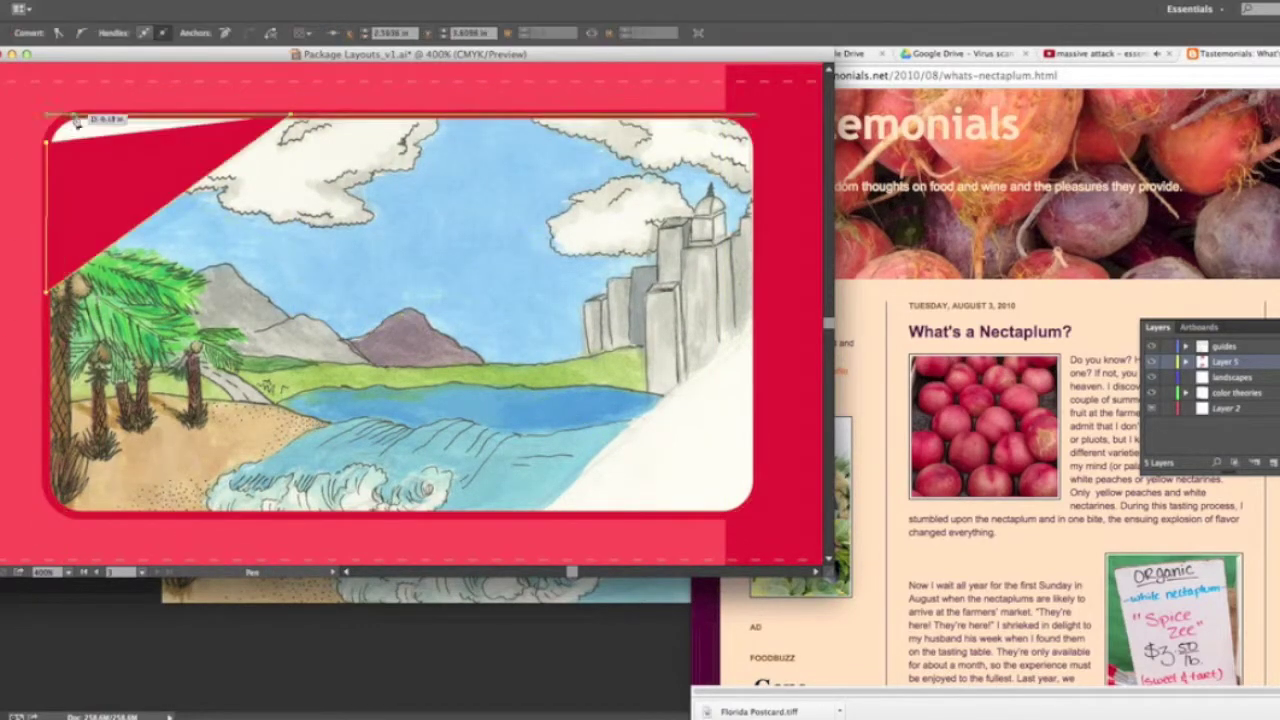
scroll(543, 309, "right", 5)
scroll(771, 323, "left", 3)
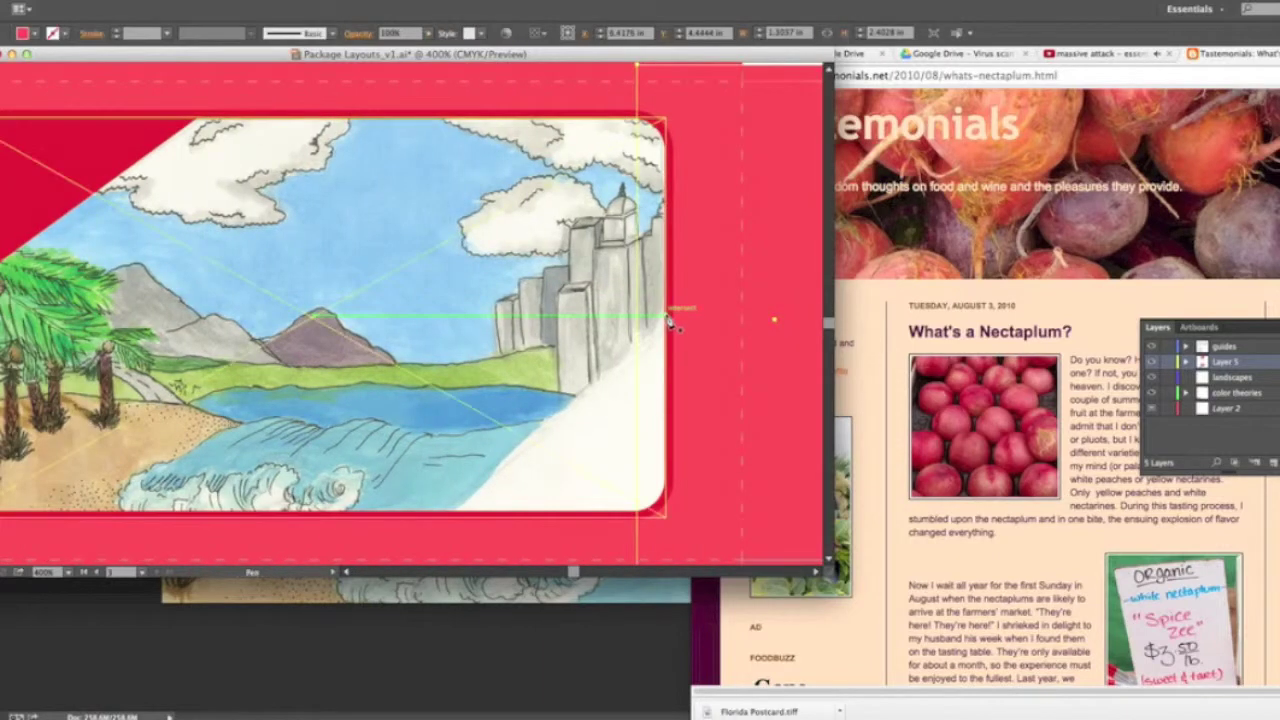
left_click(766, 305)
- Draw the bottom-right corner triangle and bring the blank Minneola dieline into view
key("v")
key("p")
left_click(658, 505)
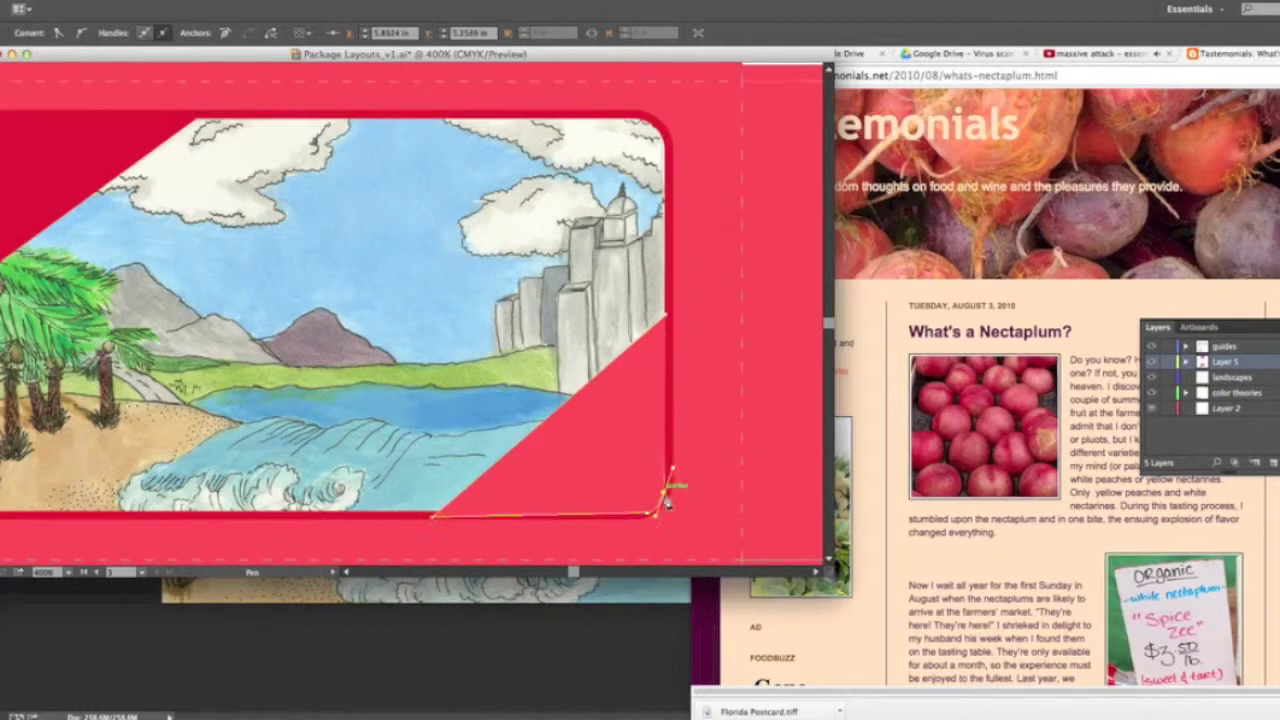
left_click(668, 318)
key("ctrl+0")
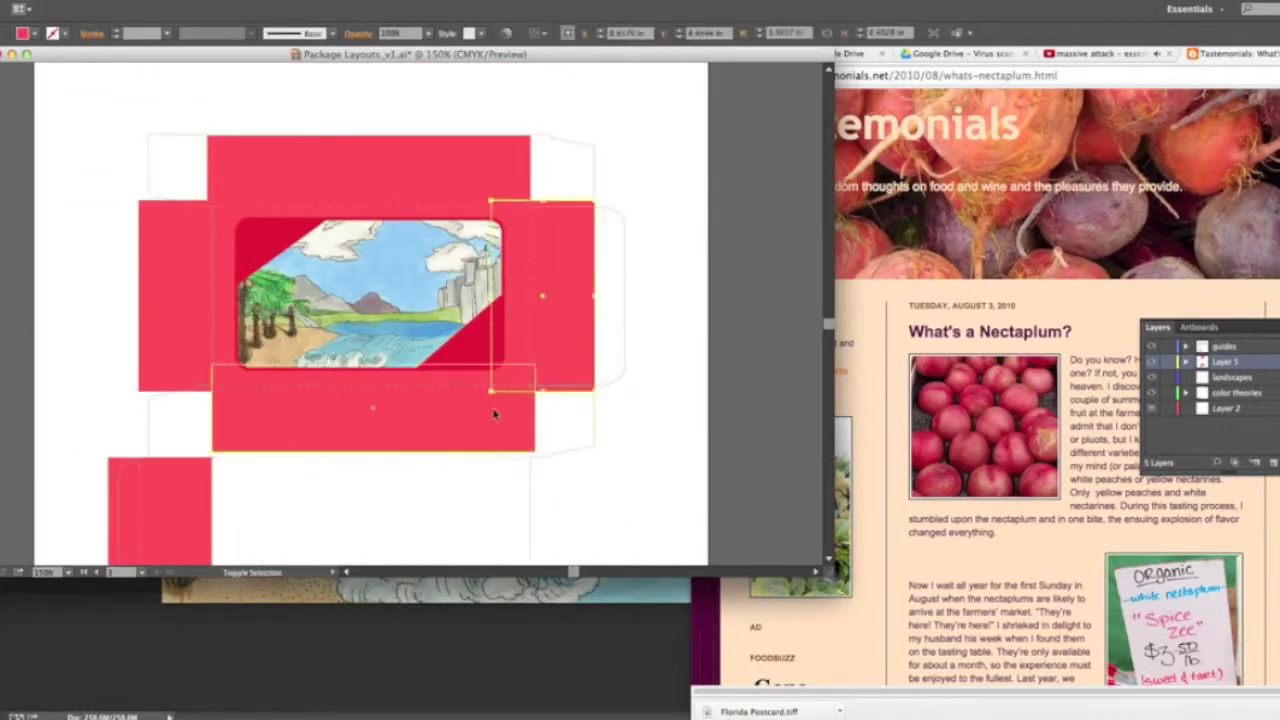
scroll(494, 414, "up", 5)
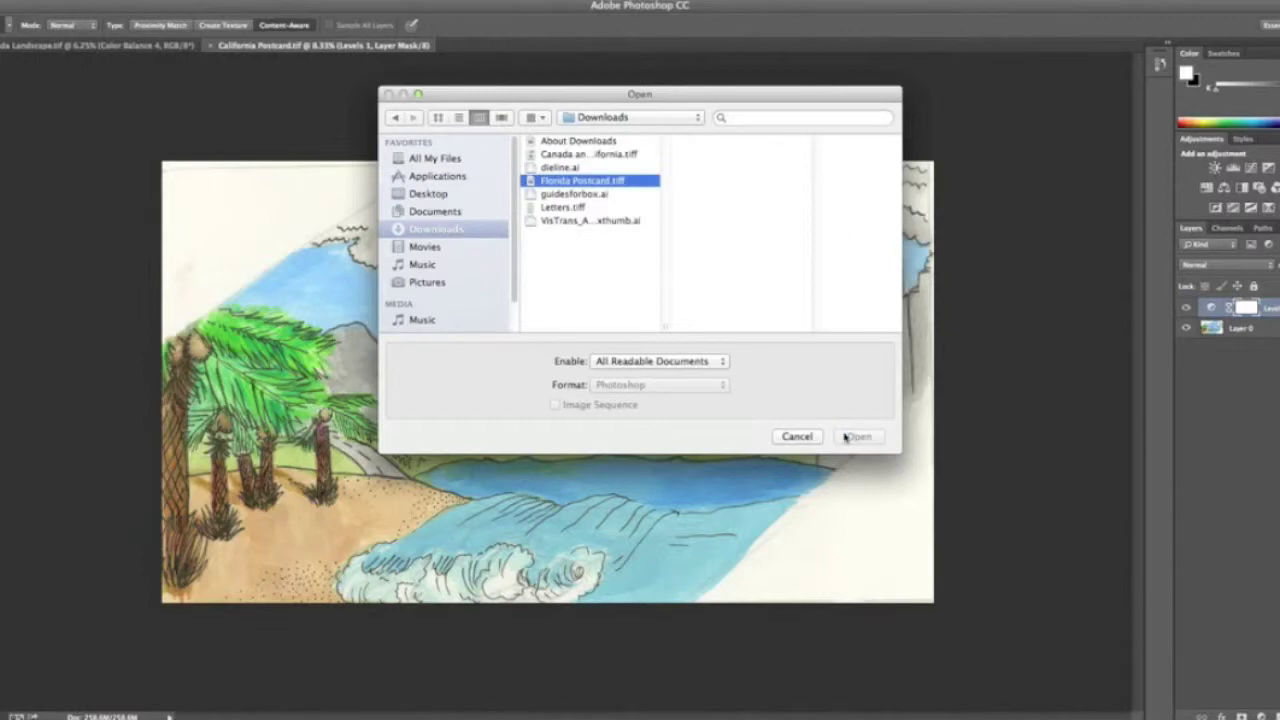
- Open Florida Postcard.tiff, rotate it 90° CW to landscape and crop it to the artwork
left_click(858, 436)
left_click(318, 148)
key("c")
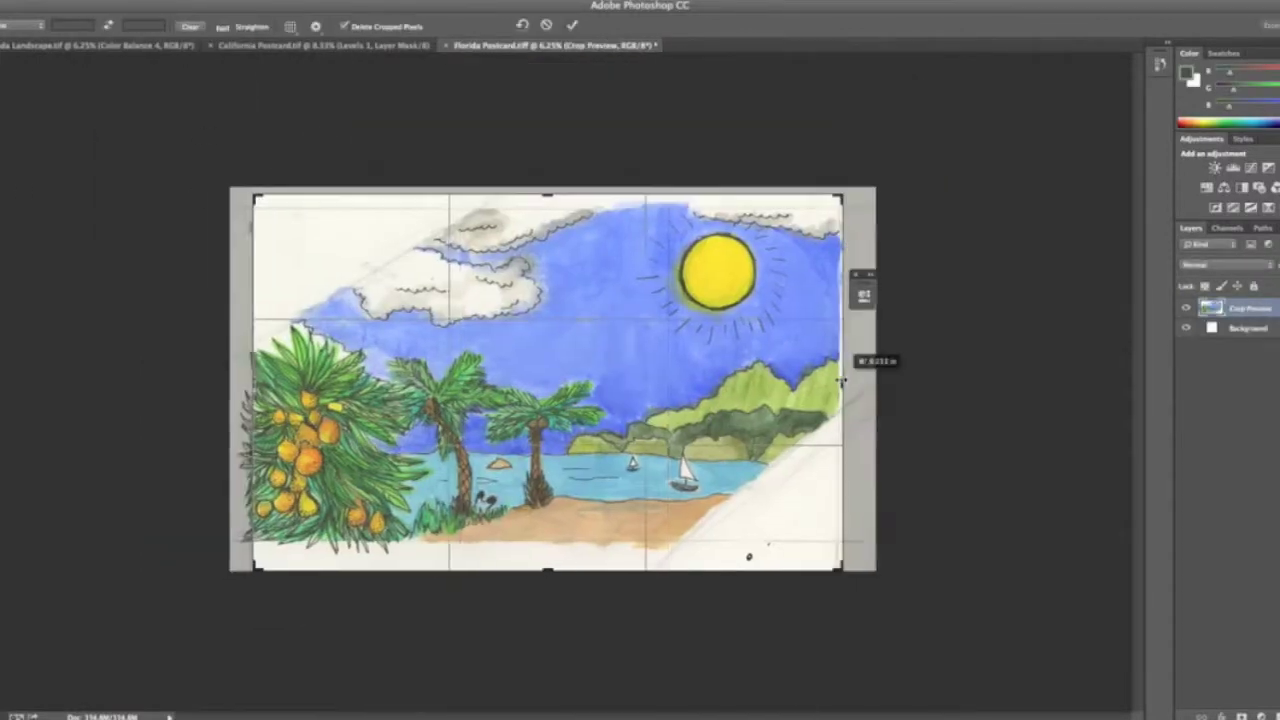
key("Return")
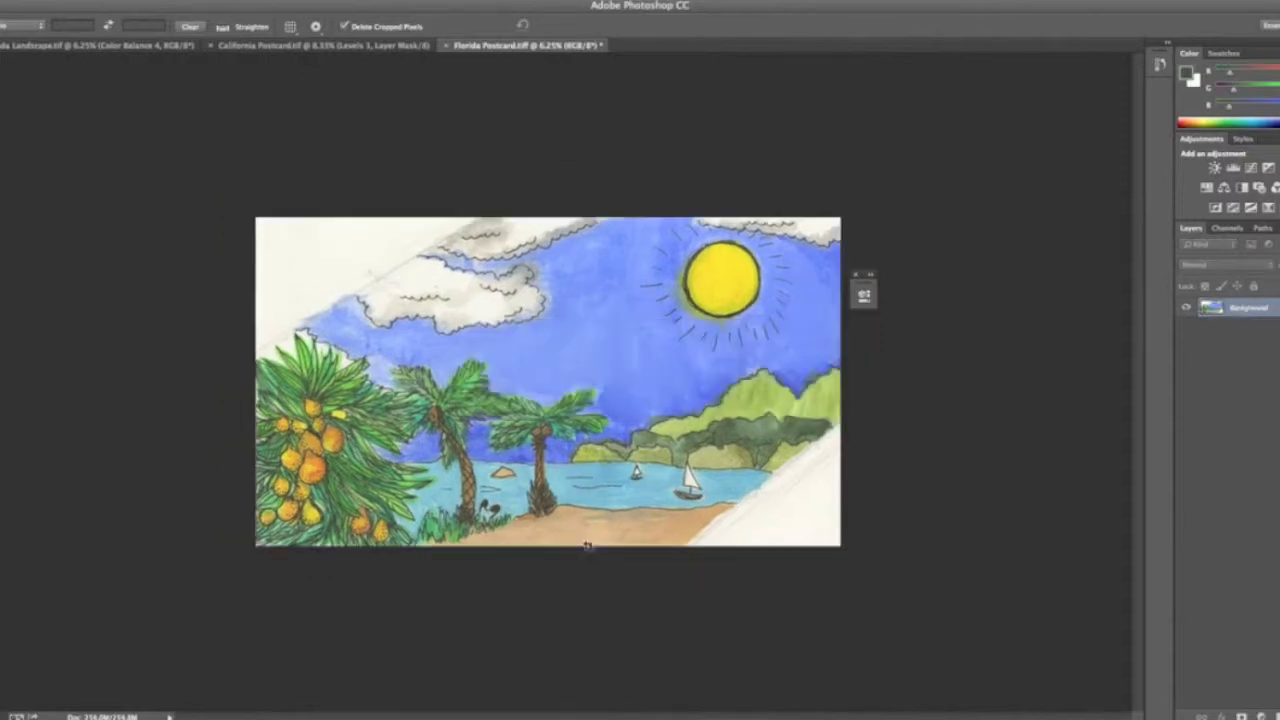
key("ctrl+plus")
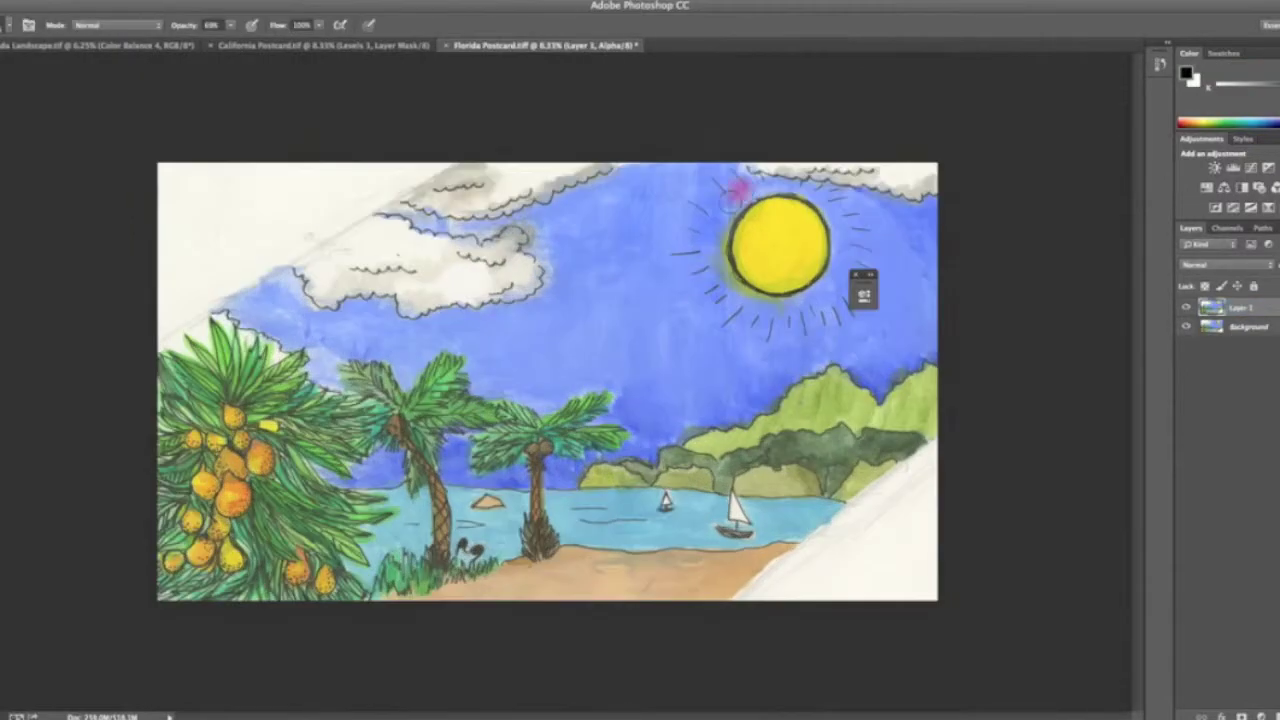
- Paint a mask over the sky and add Color Balance and Levels adjustment layers
left_click_drag(730, 180, 655, 395)
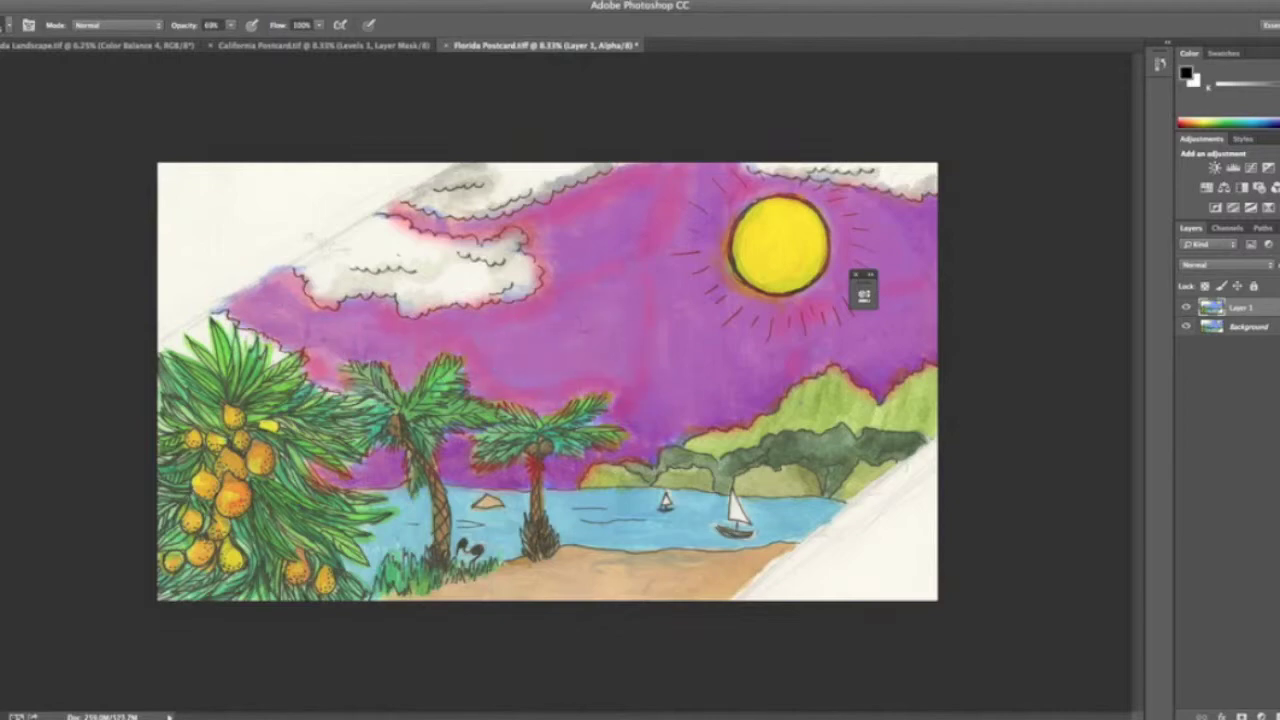
left_click(200, 3)
left_click(372, 228)
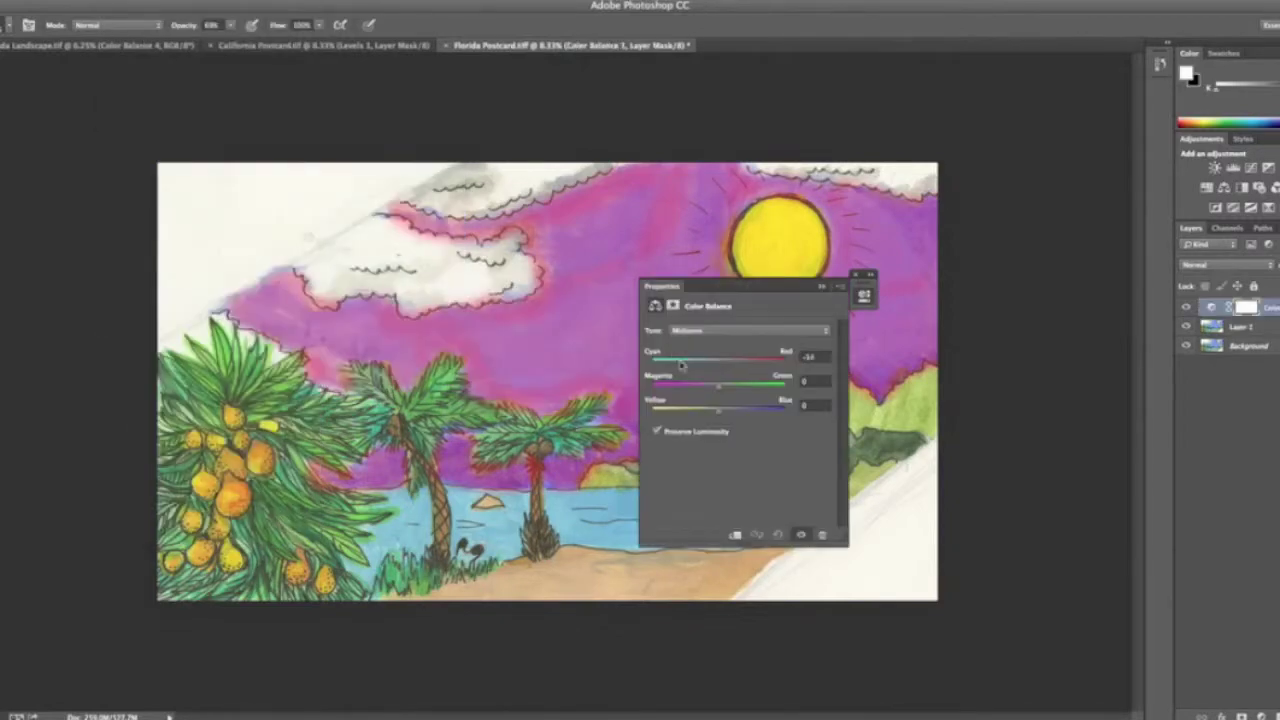
left_click(375, 228)
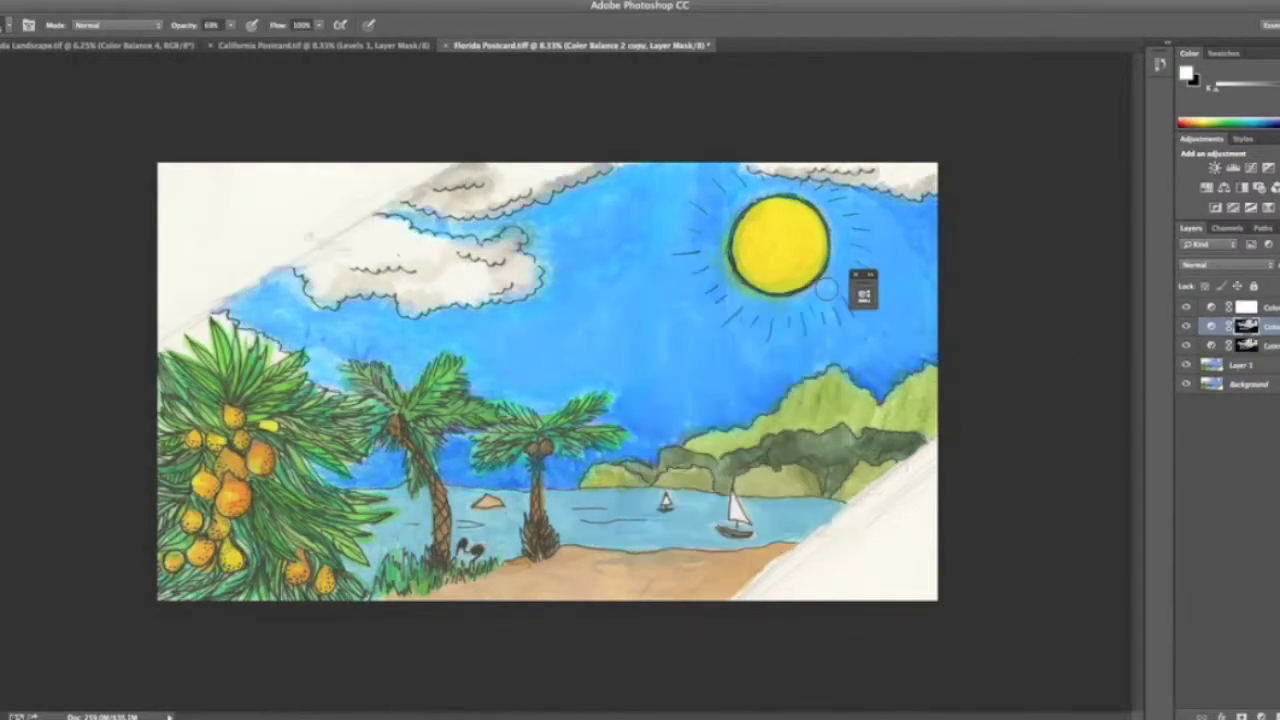
left_click(170, 3)
left_click(372, 154)
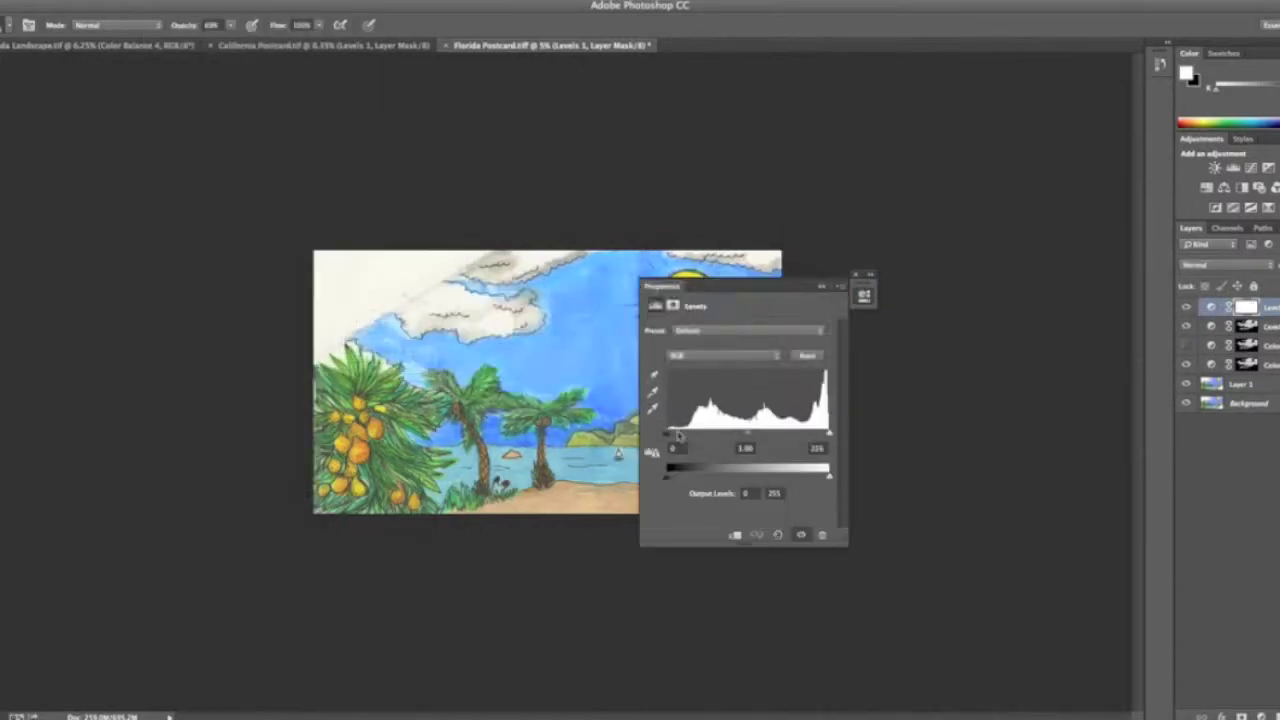
- Save the Florida postcard as a TIFF, accepting the TIFF options and layers warning
key("ctrl+shift+s")
left_click(670, 180)
left_click(586, 263)
left_click(770, 358)
left_click(749, 249)
left_click(749, 249)
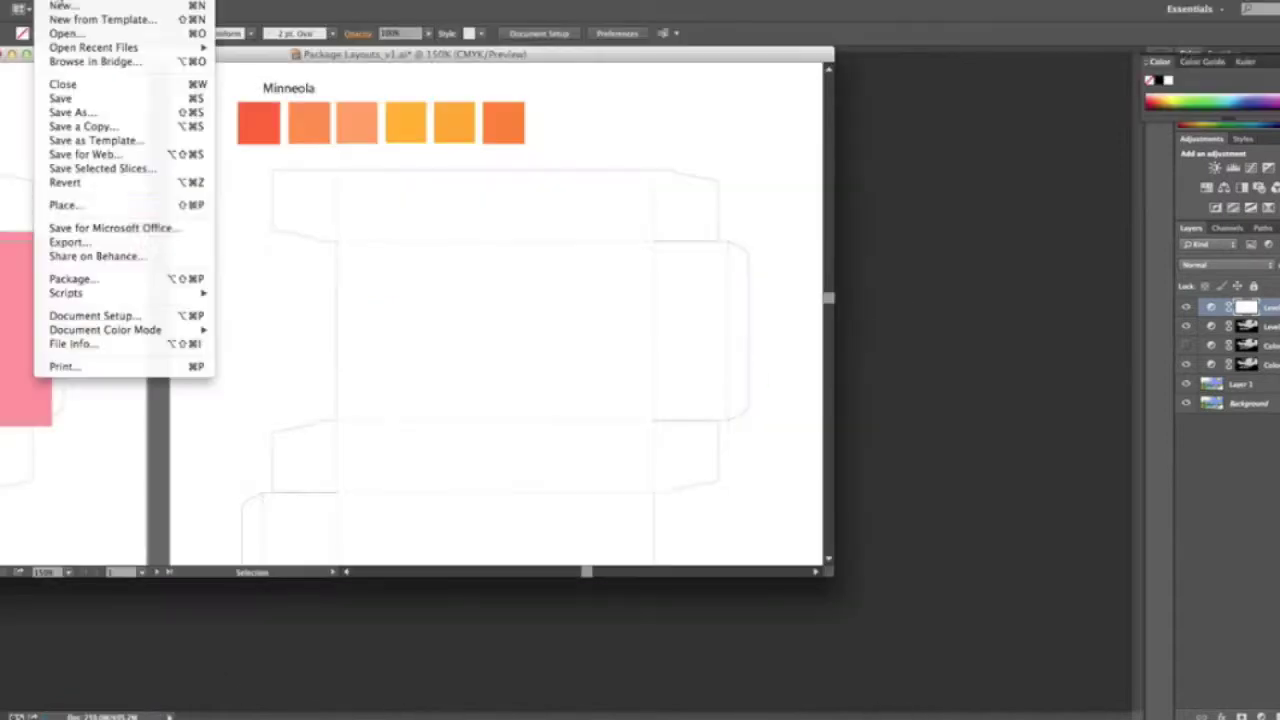
left_click(51, 203)
- Place Florida Postcard.tiff and scale it onto the Minneola dieline's centre panel
left_click(857, 414)
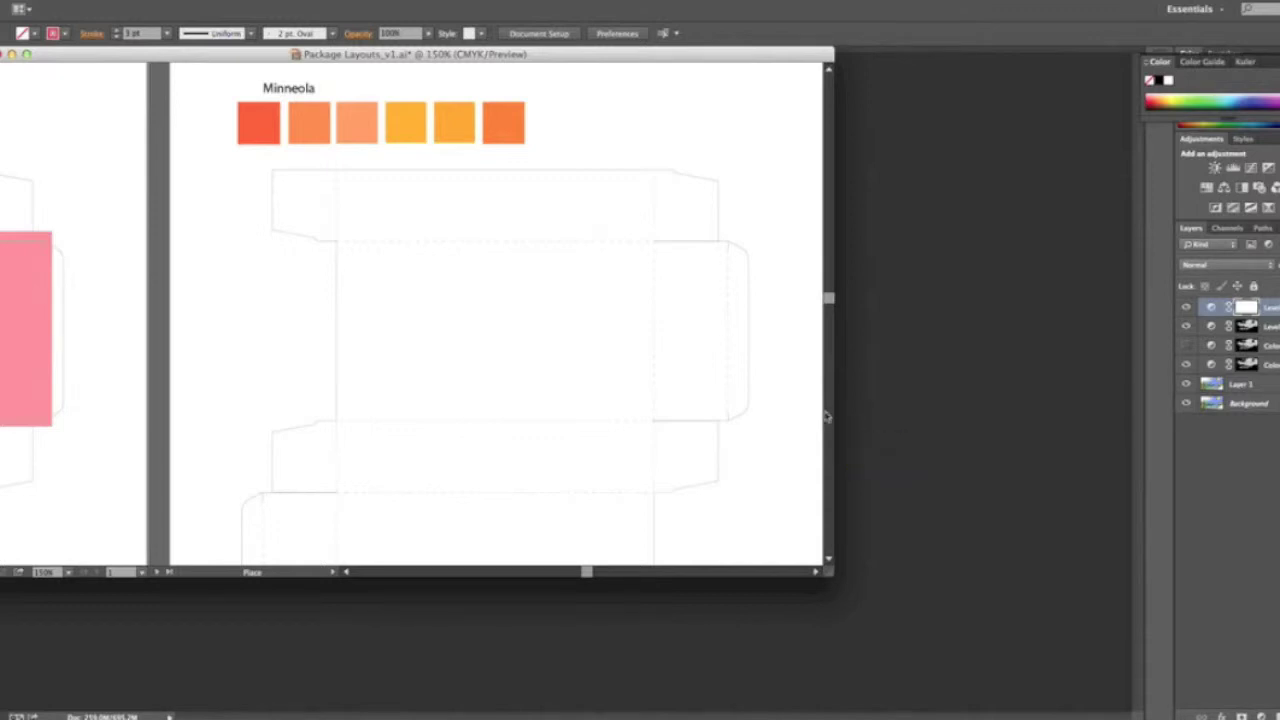
left_click_drag(658, 455, 317, 263)
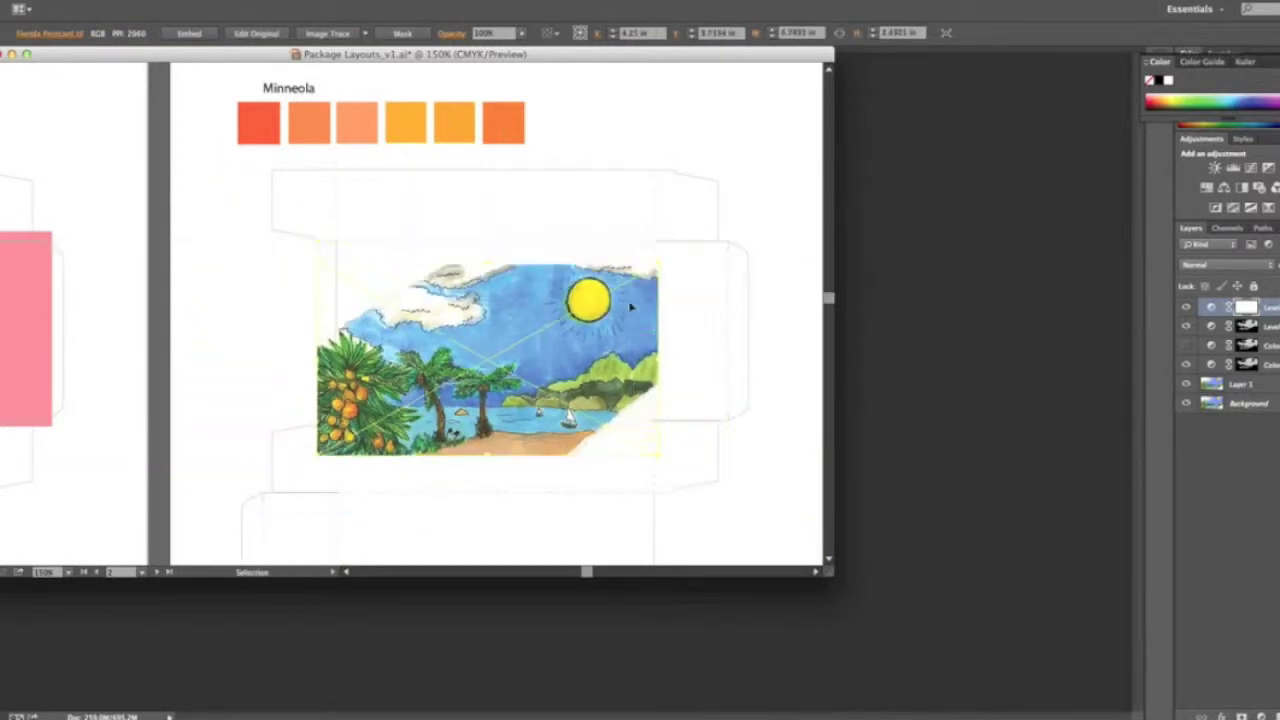
left_click_drag(658, 263, 633, 255)
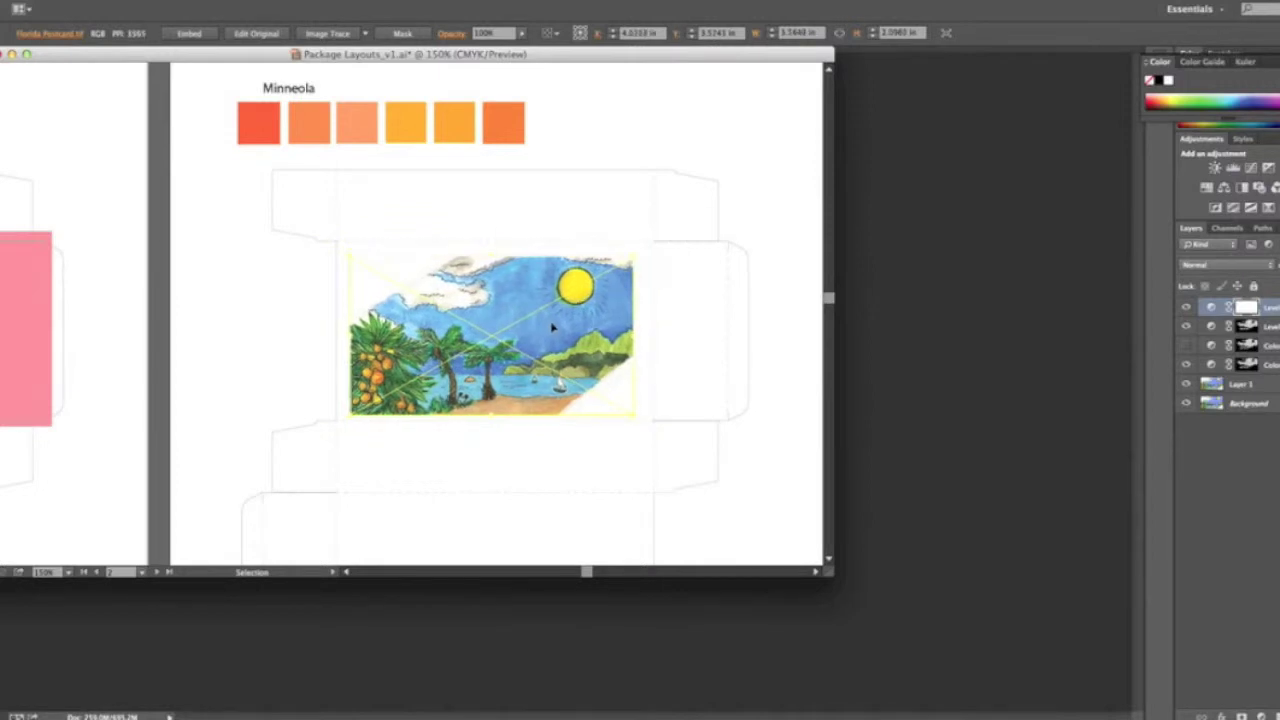
left_click_drag(523, 350, 525, 351)
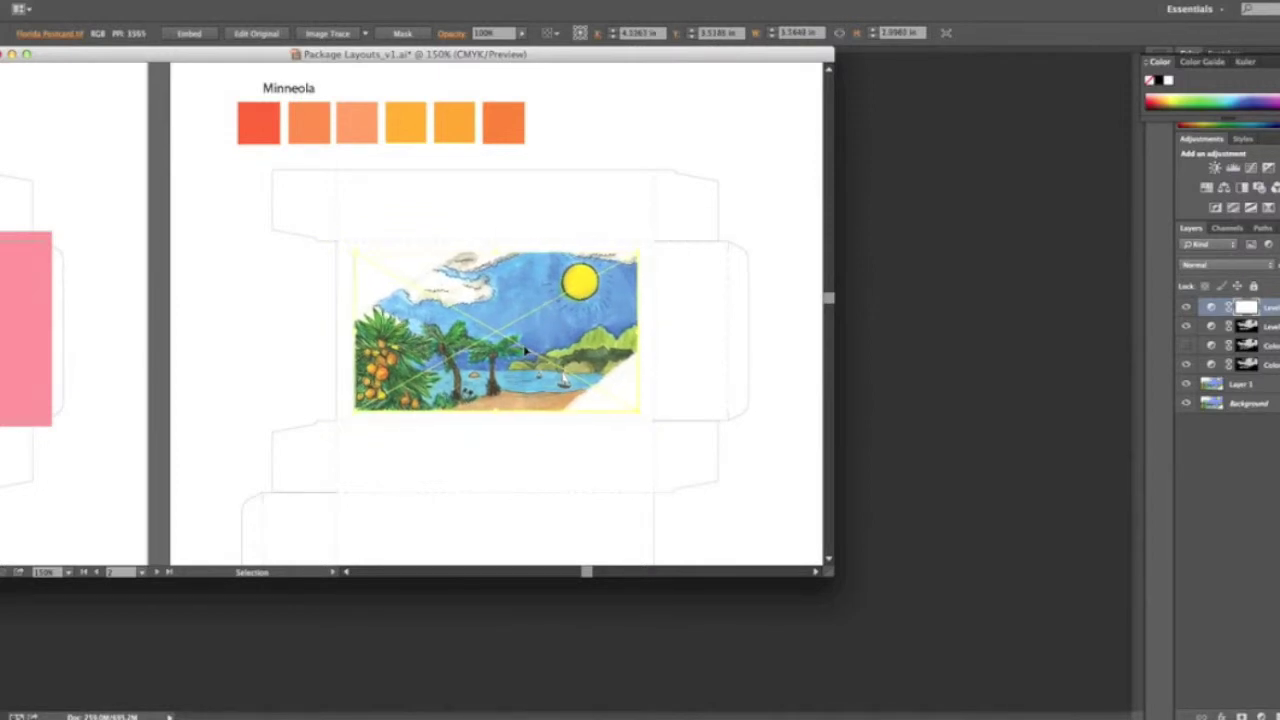
left_click(182, 307)
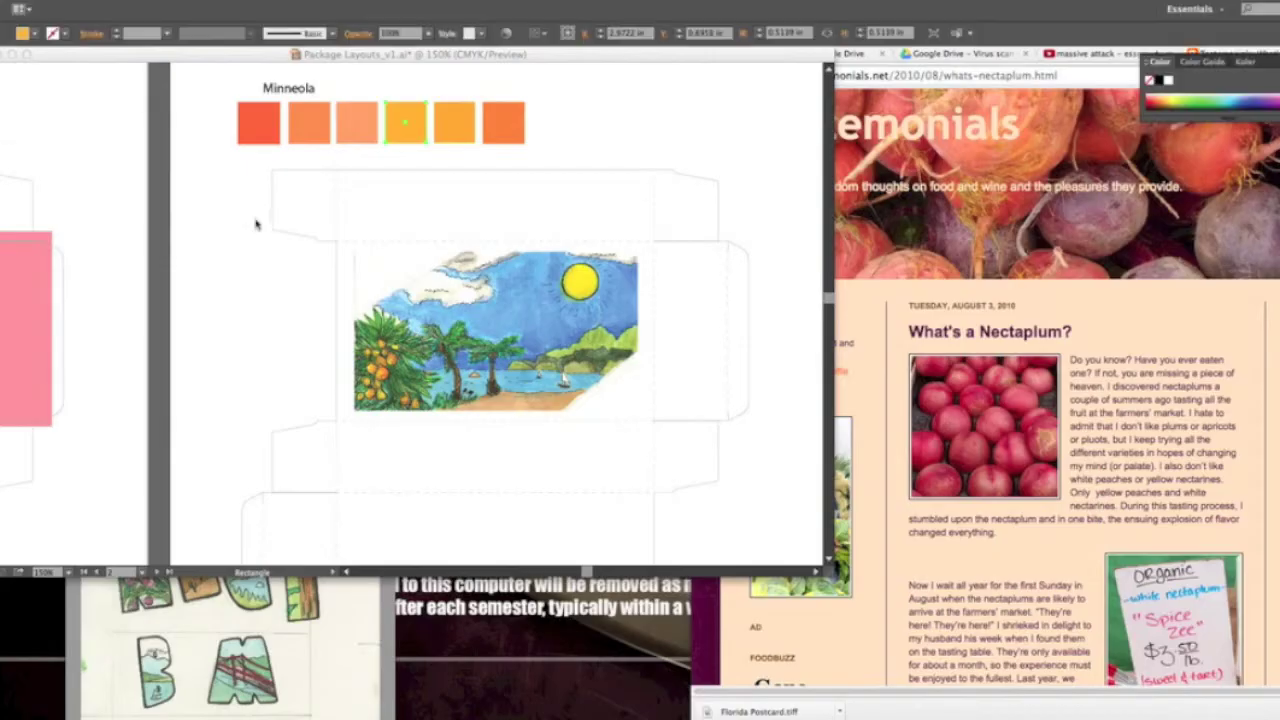
- Draw orange rectangles over the dieline panels and flaps around the postcard
mouse_move(320, 172)
left_mouse_down()
mouse_move(683, 252)
mouse_move(742, 422)
left_mouse_up()
left_click_drag(270, 236, 356, 496)
scroll(500, 300, "down", 2)
left_click_drag(317, 316, 675, 430)
left_click(353, 393)
key("Escape")
scroll(500, 300, "down", 3)
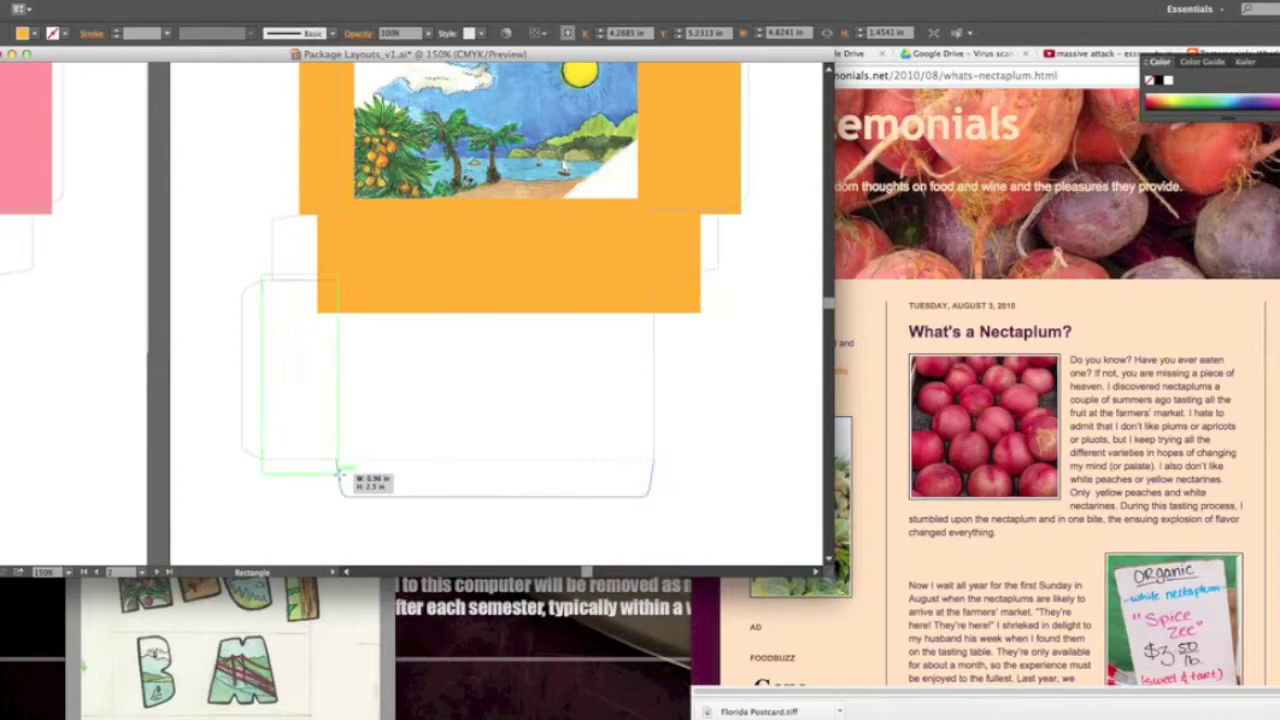
key("ctrl+equal")
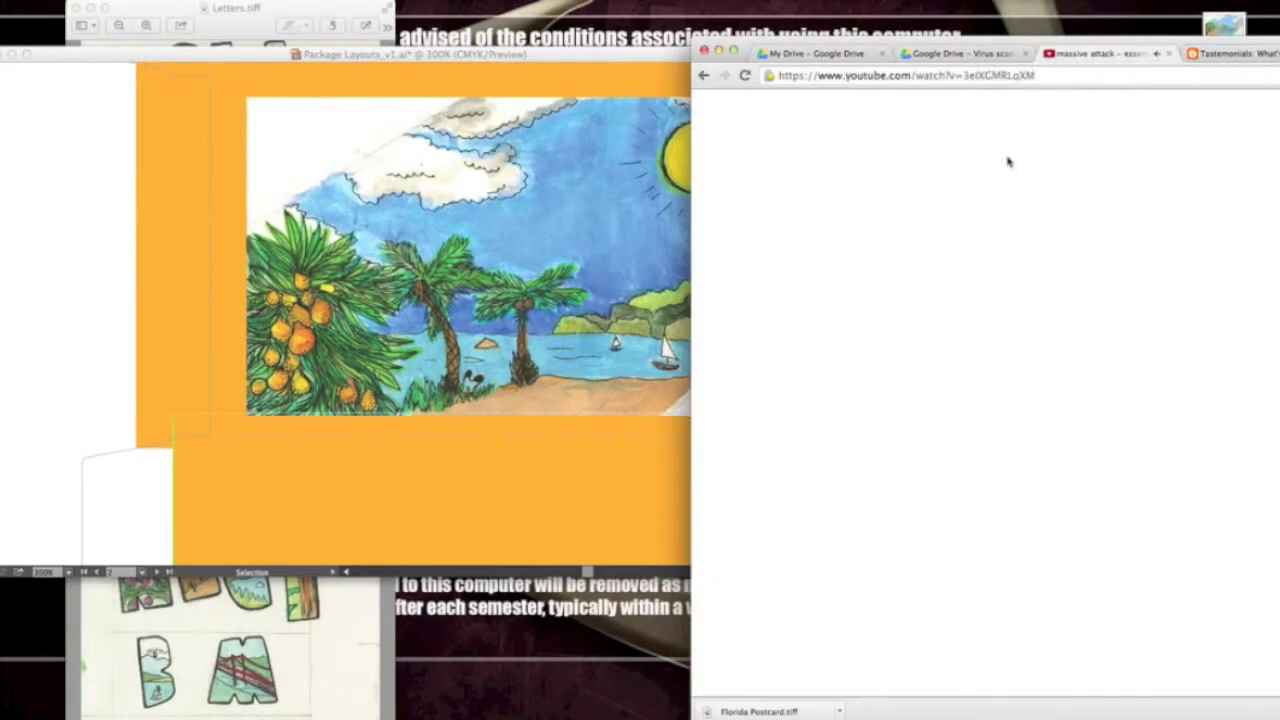
- Open the Liked videos playlist on YouTube
scroll(952, 234, "right", 5)
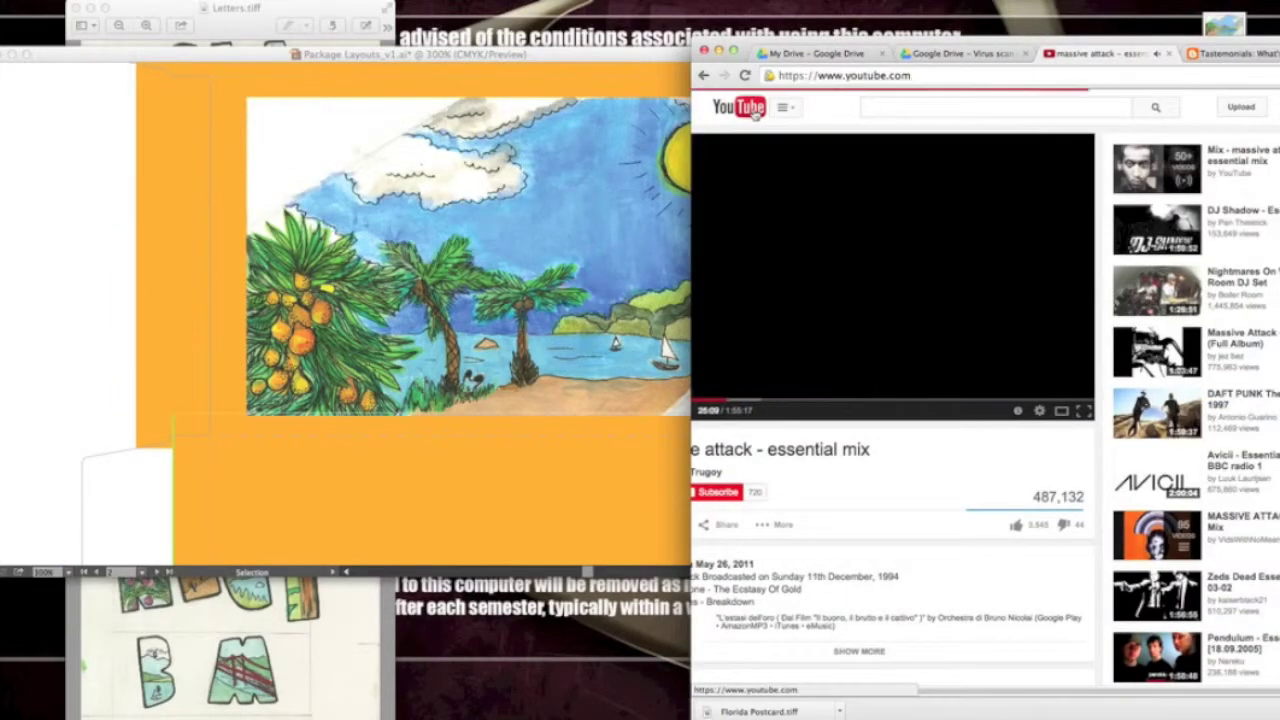
scroll(960, 400, "down", 3)
scroll(998, 488, "down", 5)
scroll(998, 488, "down", 5)
scroll(1000, 470, "up", 10)
left_click(1000, 470)
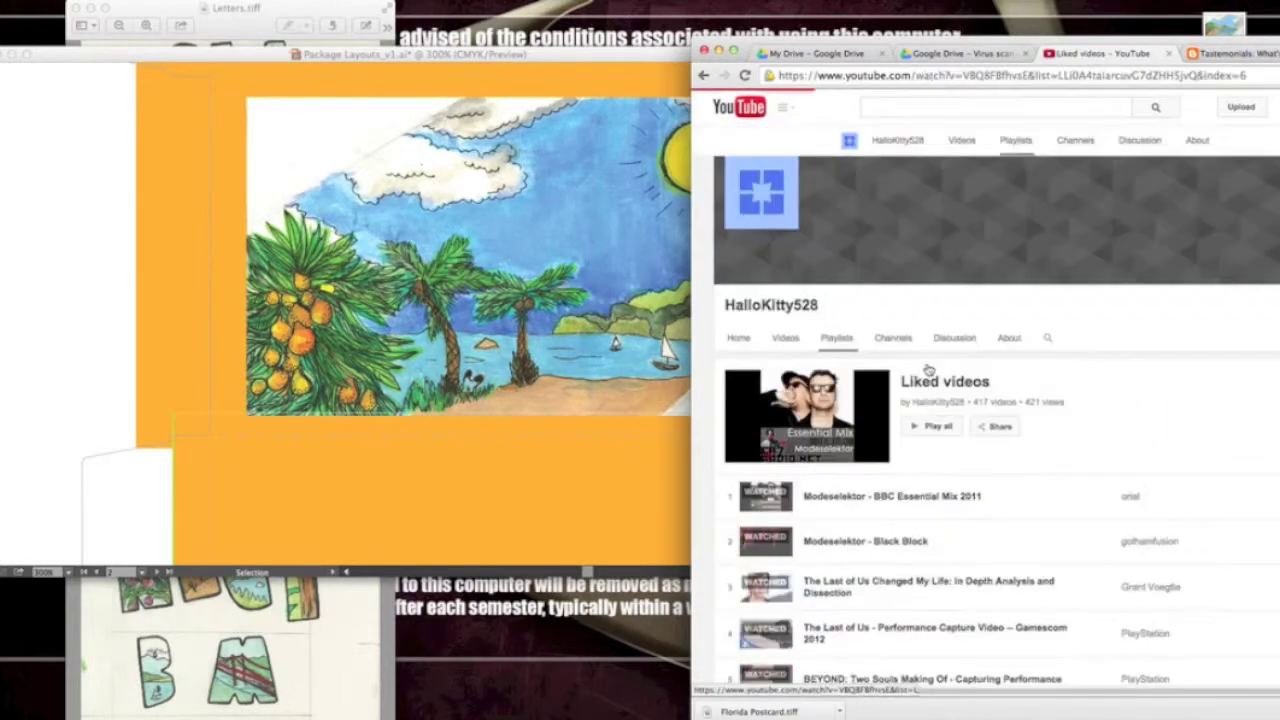
- Start the Heavy Rain Soundtrack video and skip its ad
scroll(1000, 400, "left", 5)
scroll(1193, 515, "down", 5)
scroll(1193, 515, "down", 5)
scroll(1193, 515, "down", 5)
left_click(1193, 520)
left_click(1045, 350)
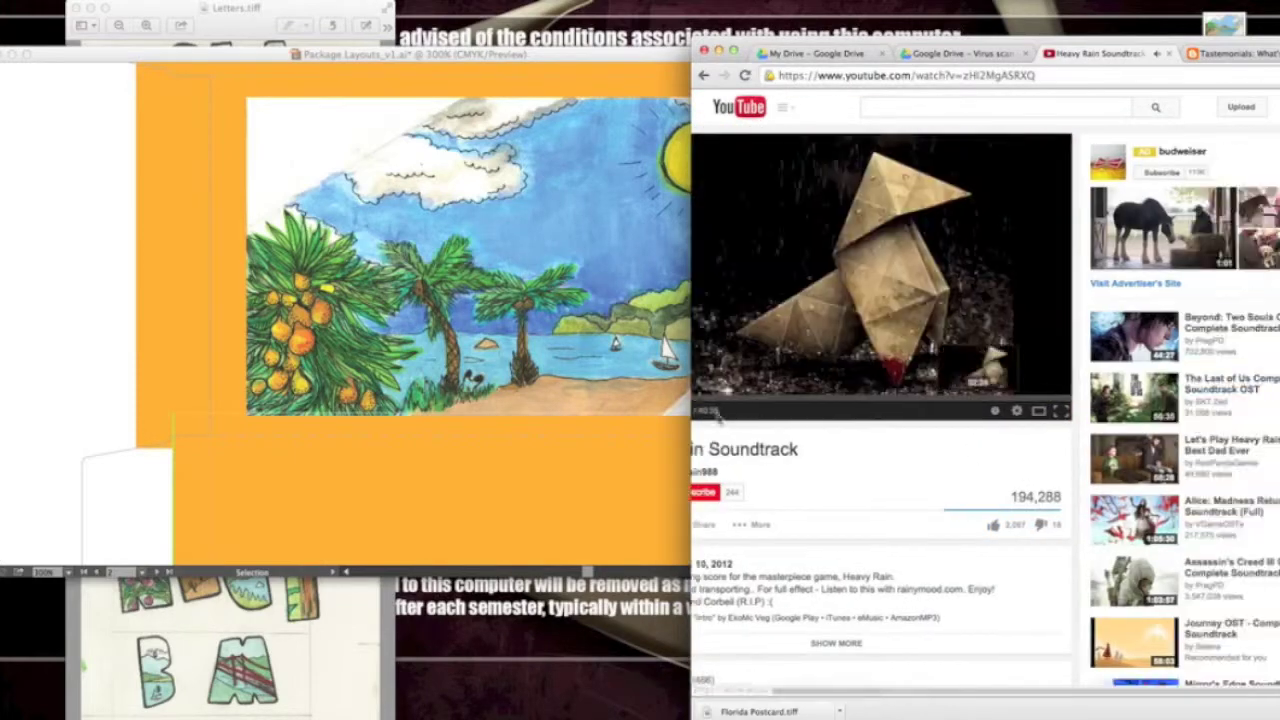
left_click(529, 423)
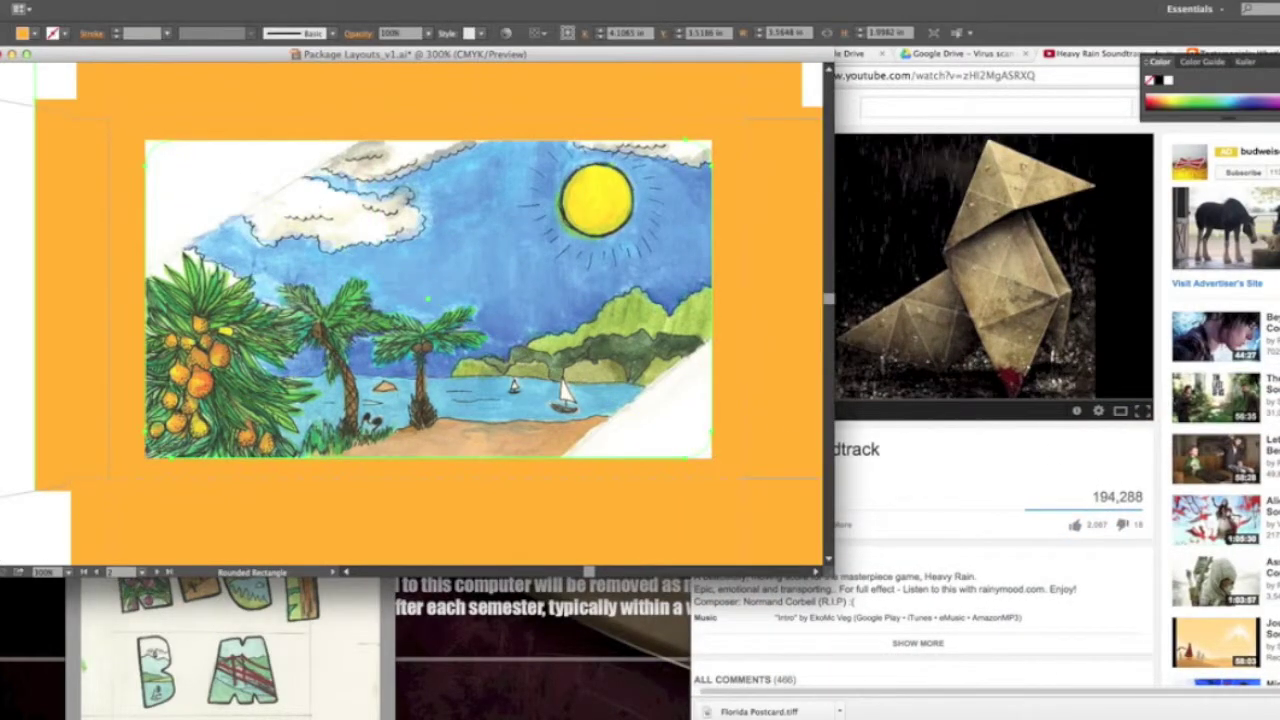
- Nudge the orange side panel slightly right and reselect the landscape image
left_click(200, 180)
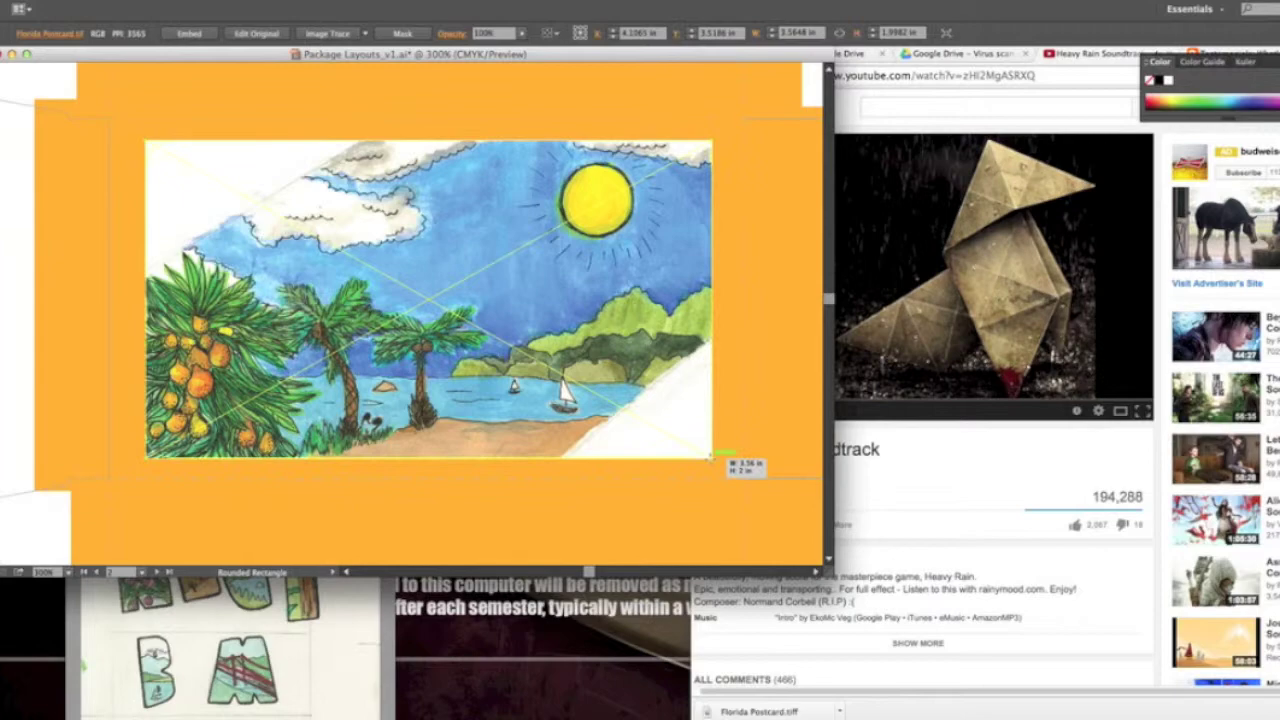
left_click(103, 218)
left_click_drag(103, 218, 800, 285)
left_click(674, 443)
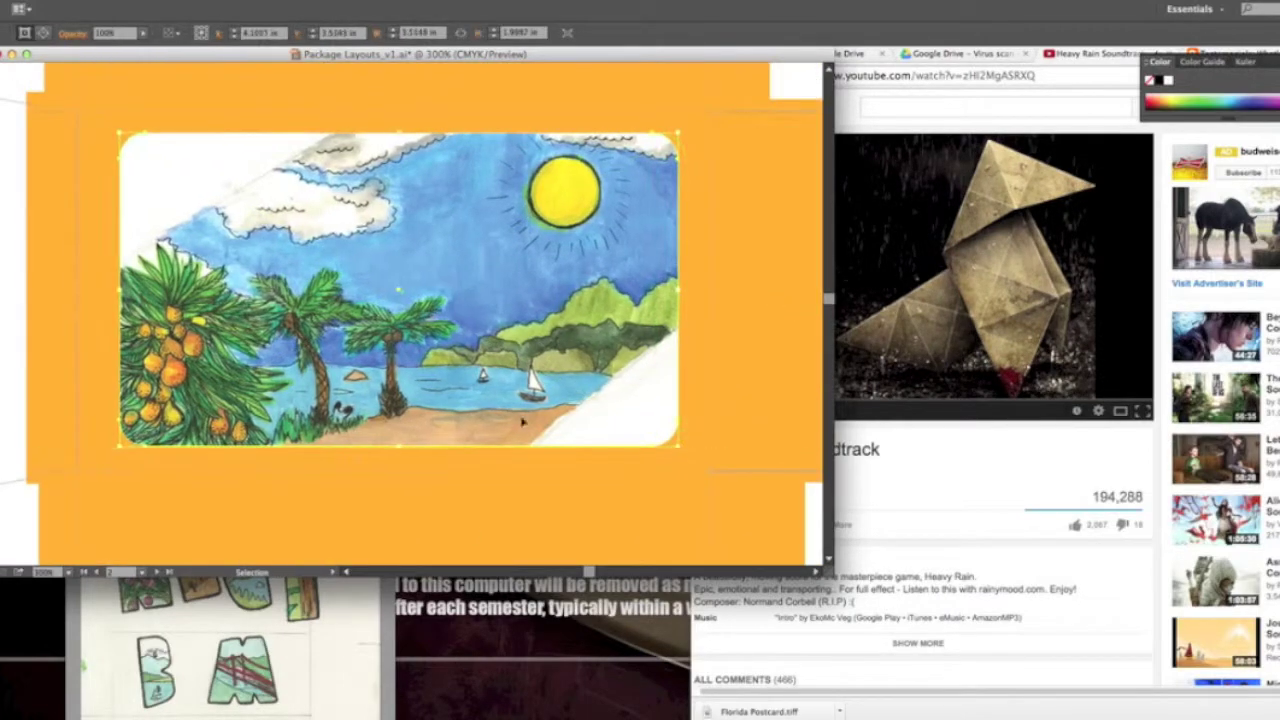
scroll(412, 320, "up", 1)
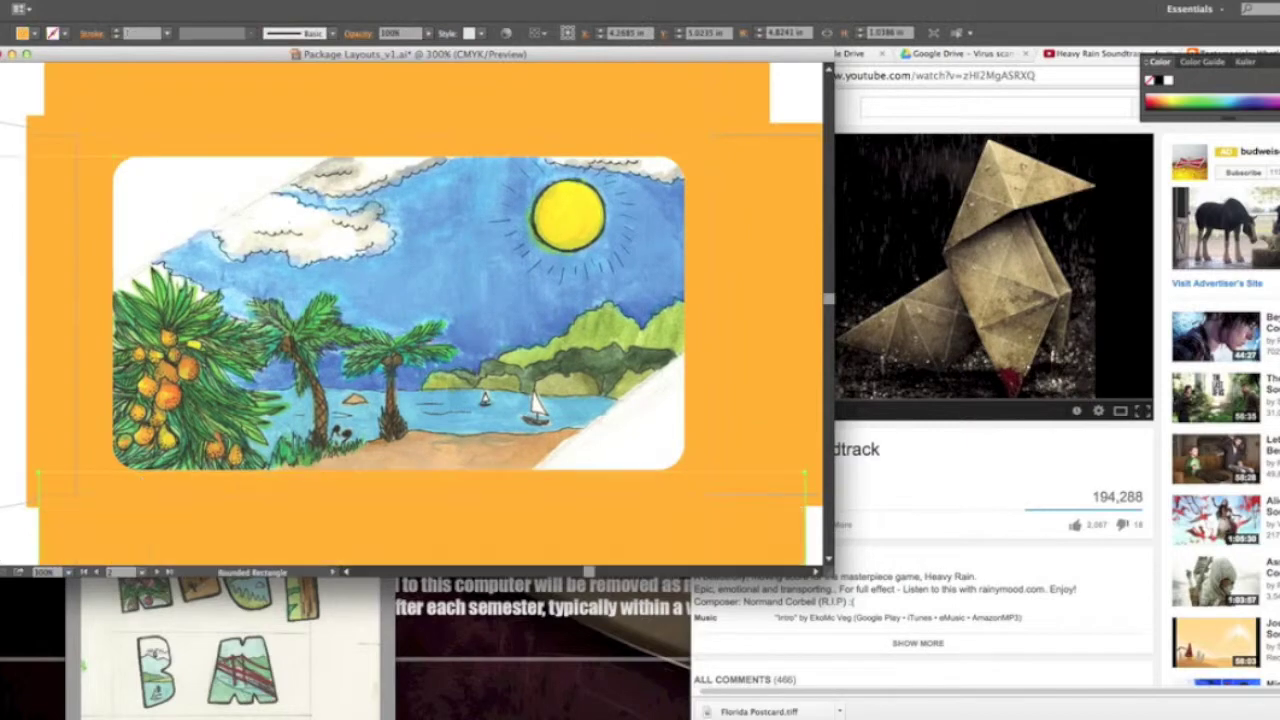
scroll(412, 320, "up", 5)
scroll(412, 320, "down", 6)
scroll(412, 300, "up", 8)
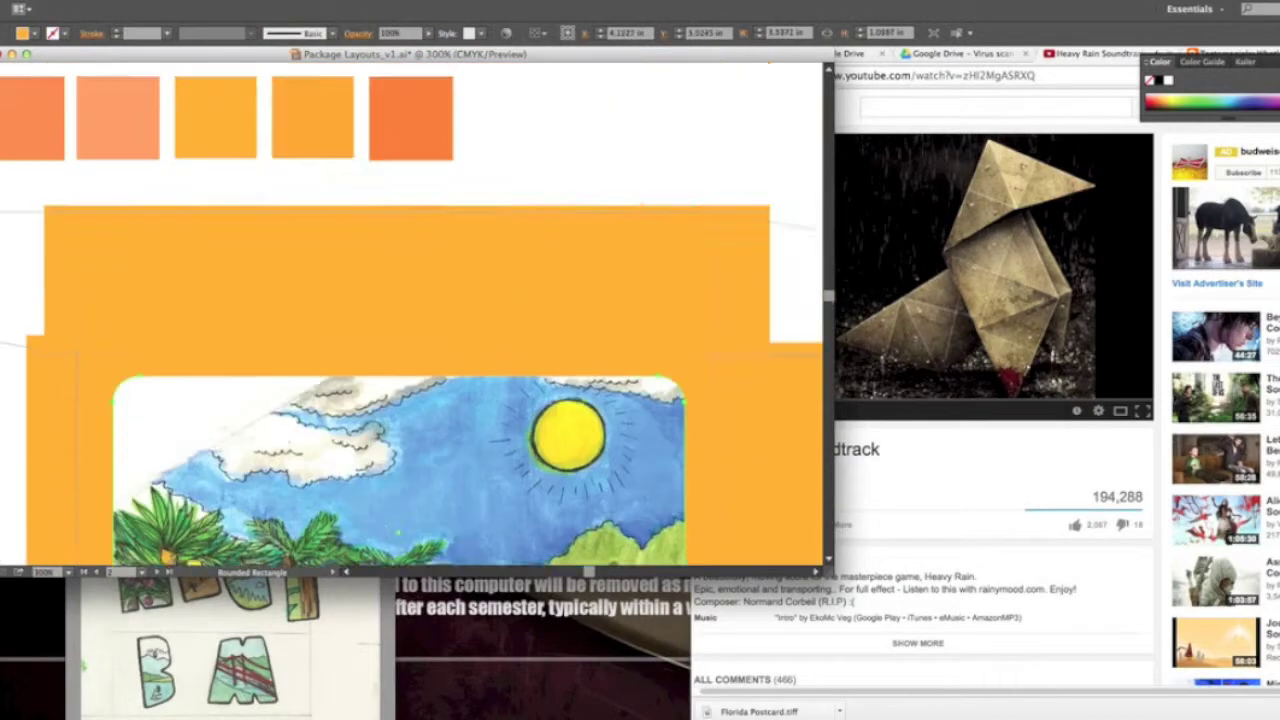
scroll(410, 183, "up", 3)
- Sample colours with the Eyedropper and zoom in on the landscape window
key("i")
scroll(410, 183, "down", 2)
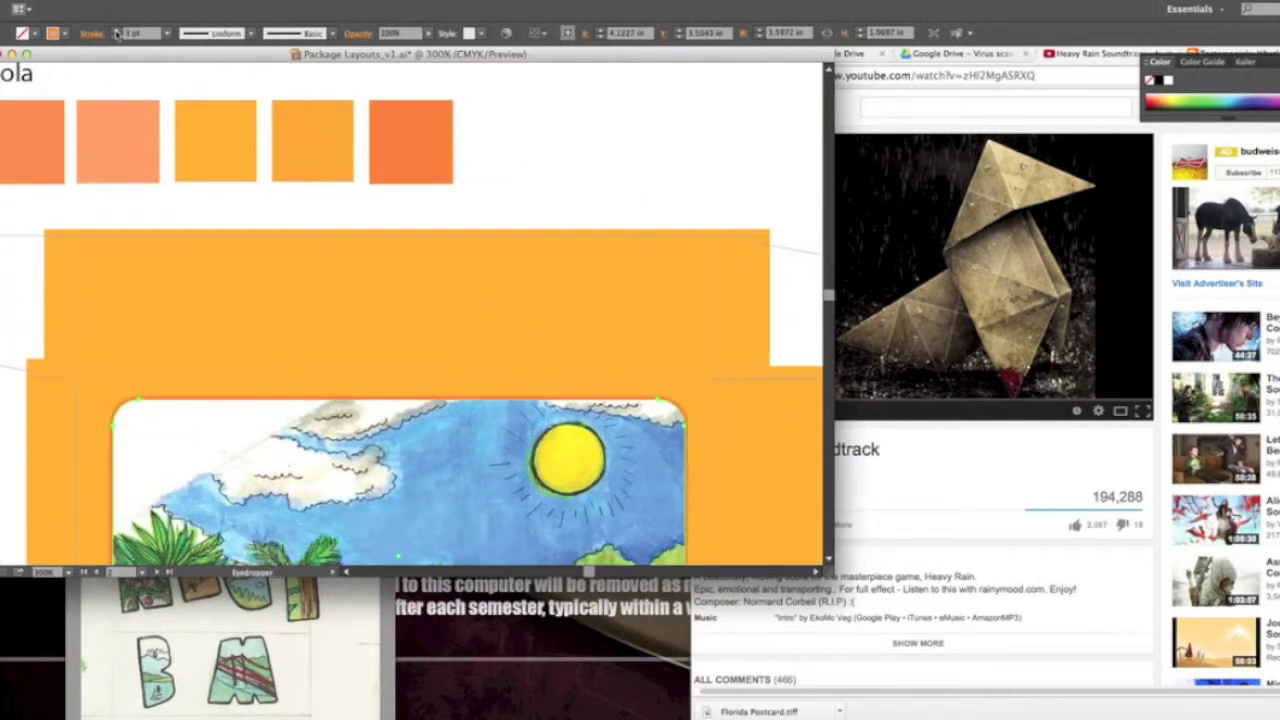
scroll(360, 210, "down", 3)
key("ctrl+minus")
key("ctrl+minus")
scroll(748, 394, "right", 3)
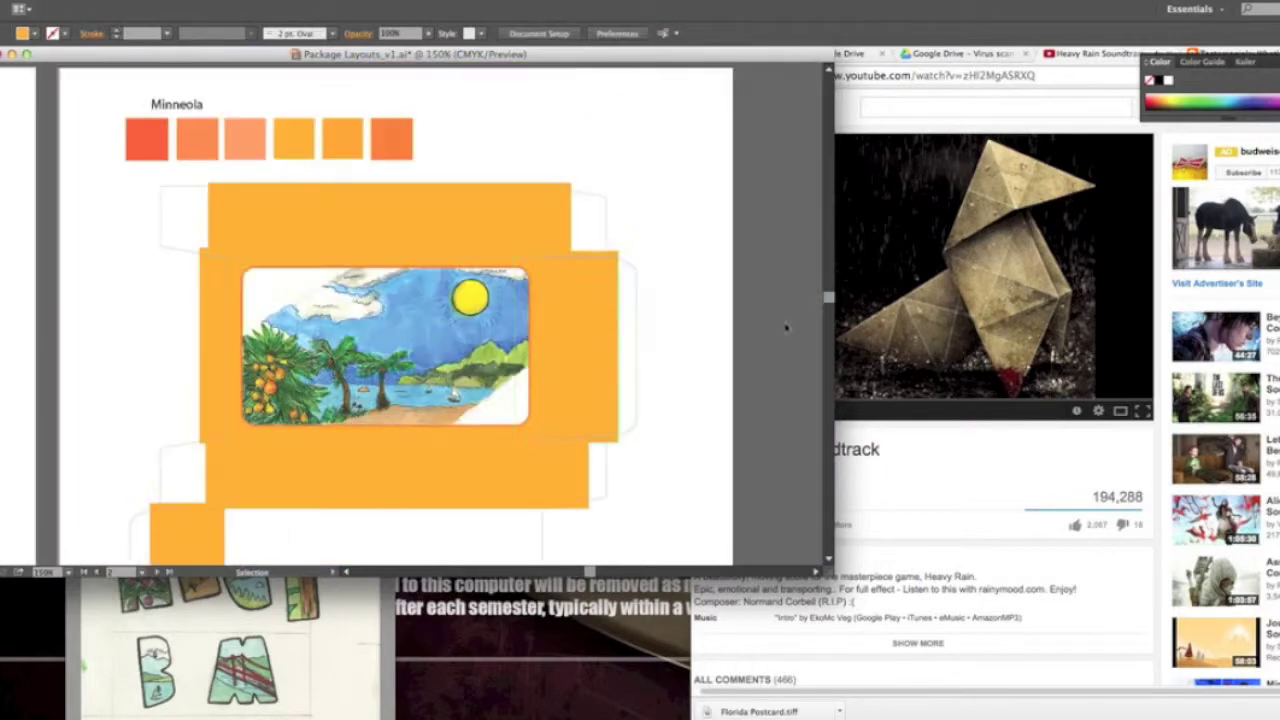
left_click(278, 268)
key("ctrl+shift+a")
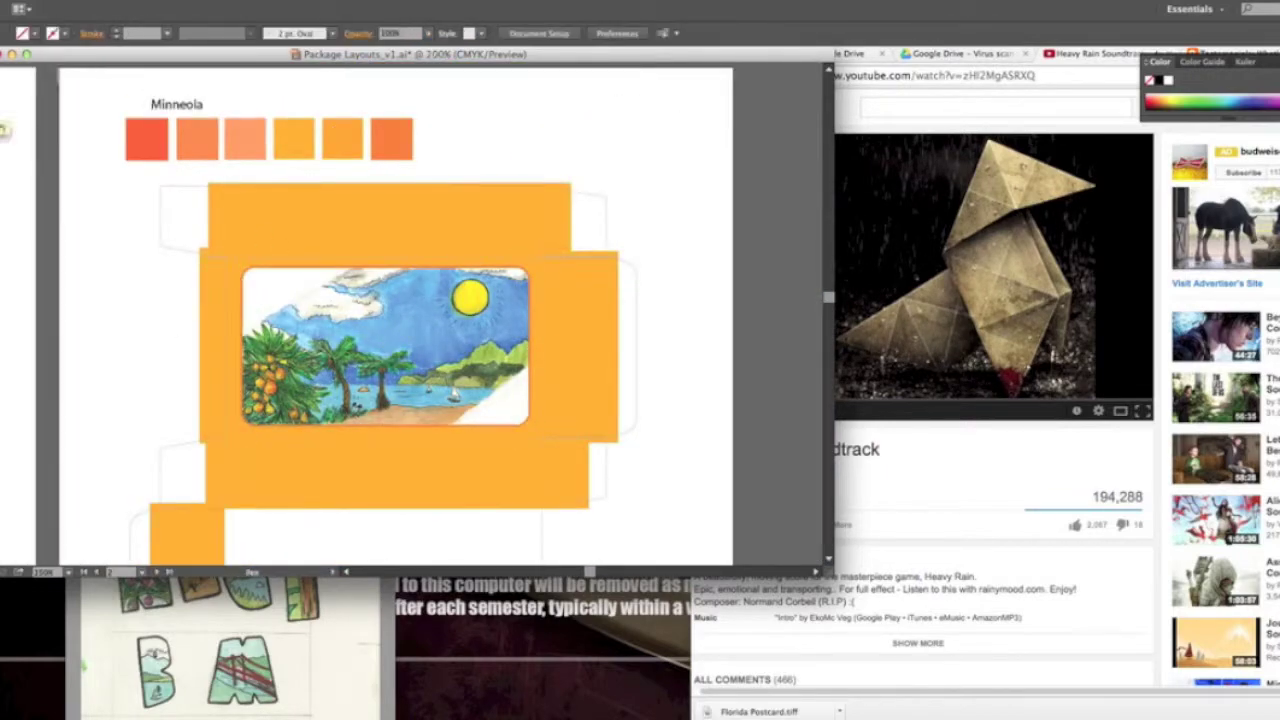
key("ctrl+plus")
scroll(380, 480, "down", 3)
key("v")
- Delete the orange corner triangle and thicken the window's orange outline to 4 pt
left_click(247, 489)
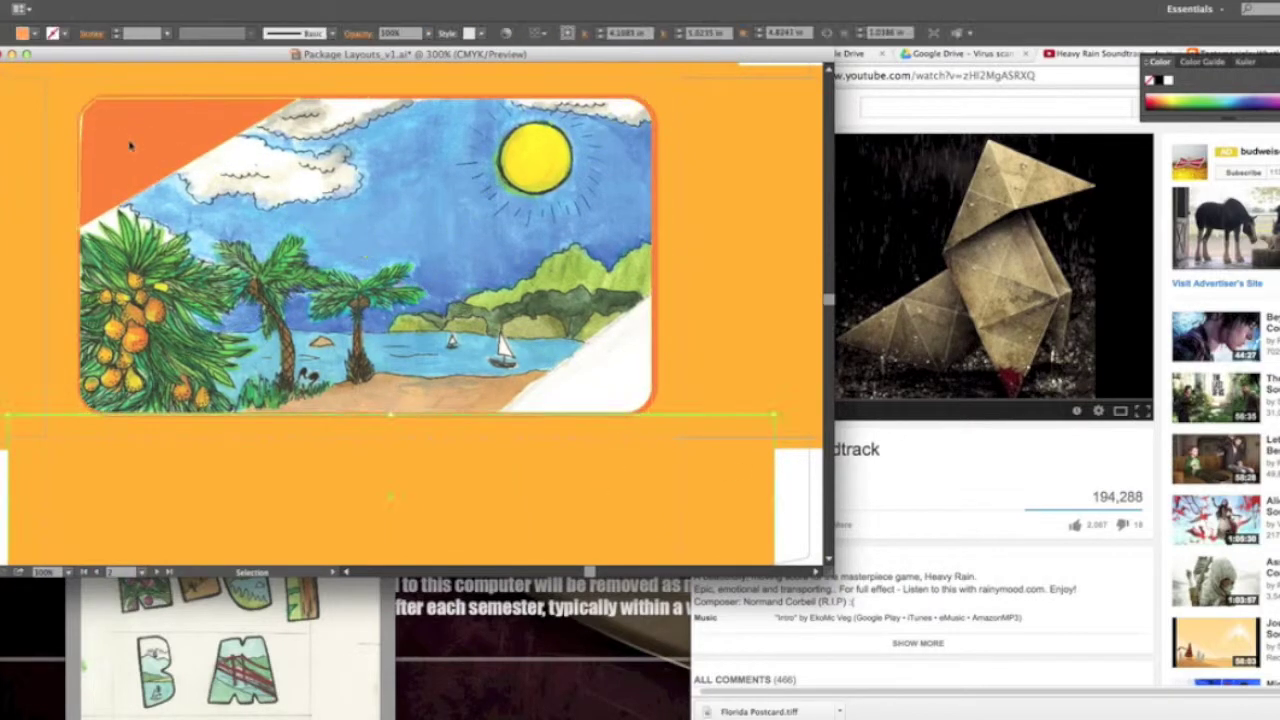
key("a")
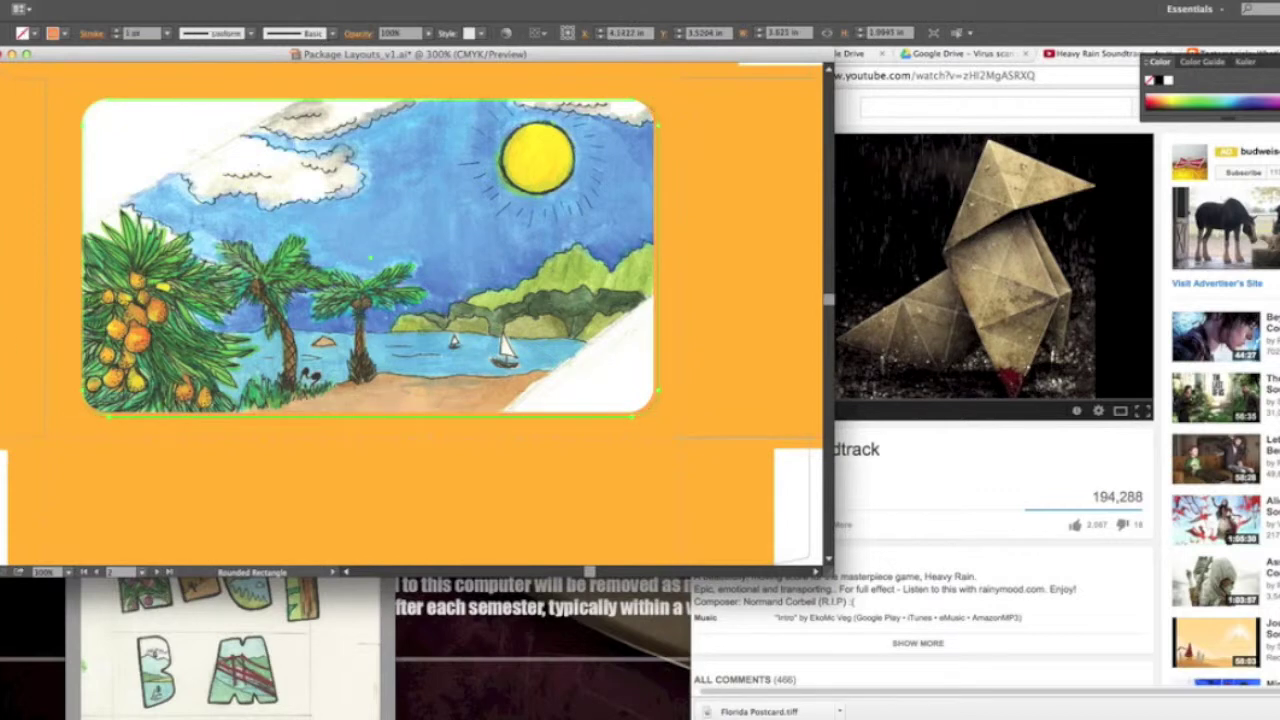
scroll(366, 260, "up", 1)
left_click(366, 265)
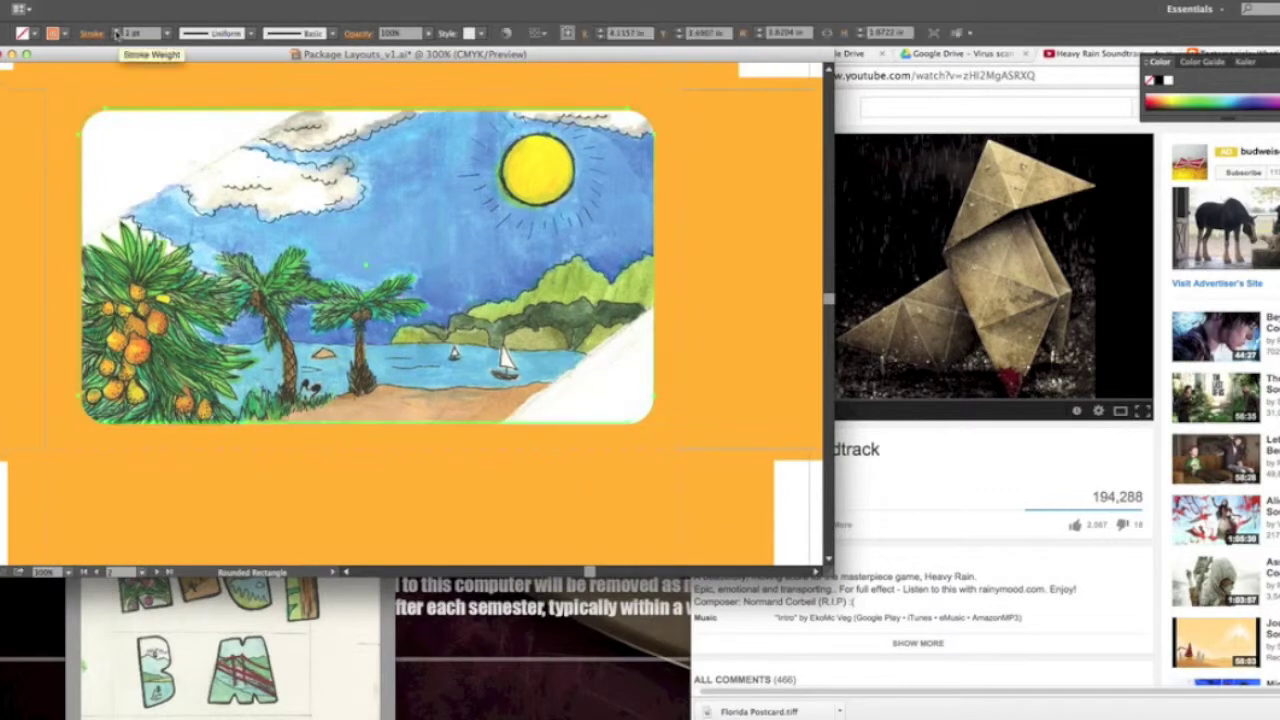
right_click(122, 113)
left_click(195, 243)
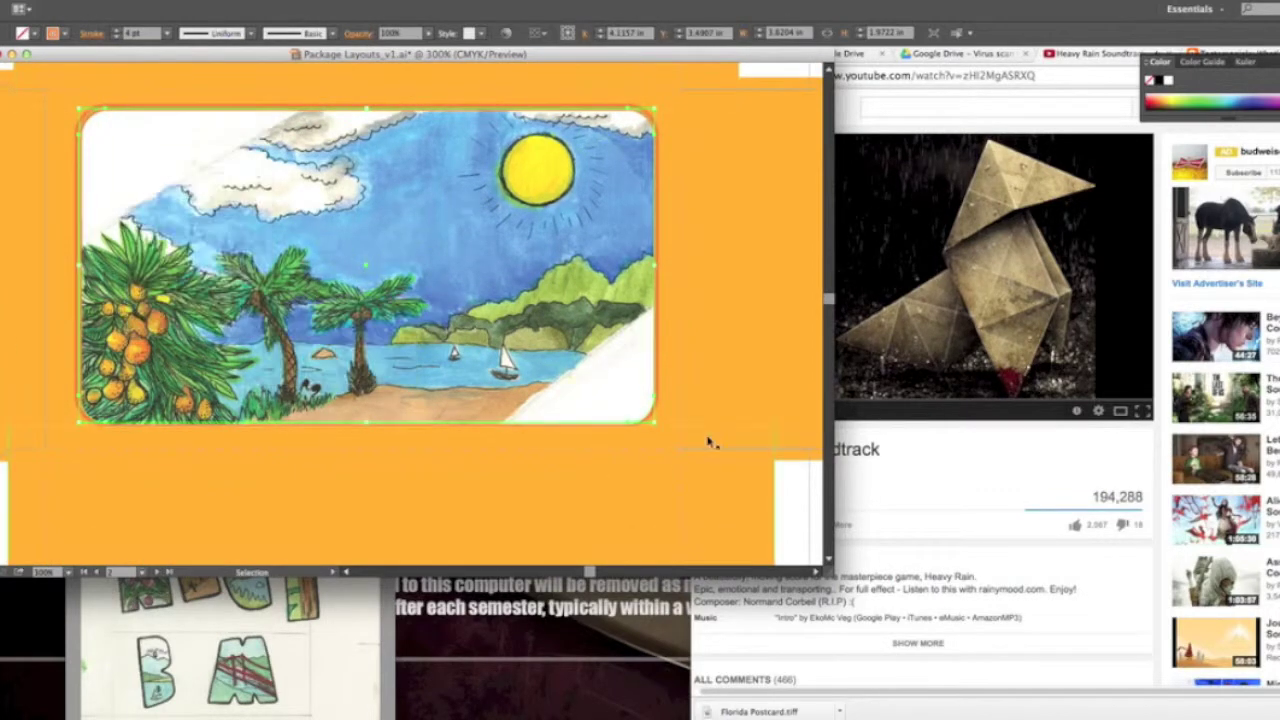
left_click(1243, 360)
left_click_drag(658, 426, 658, 426)
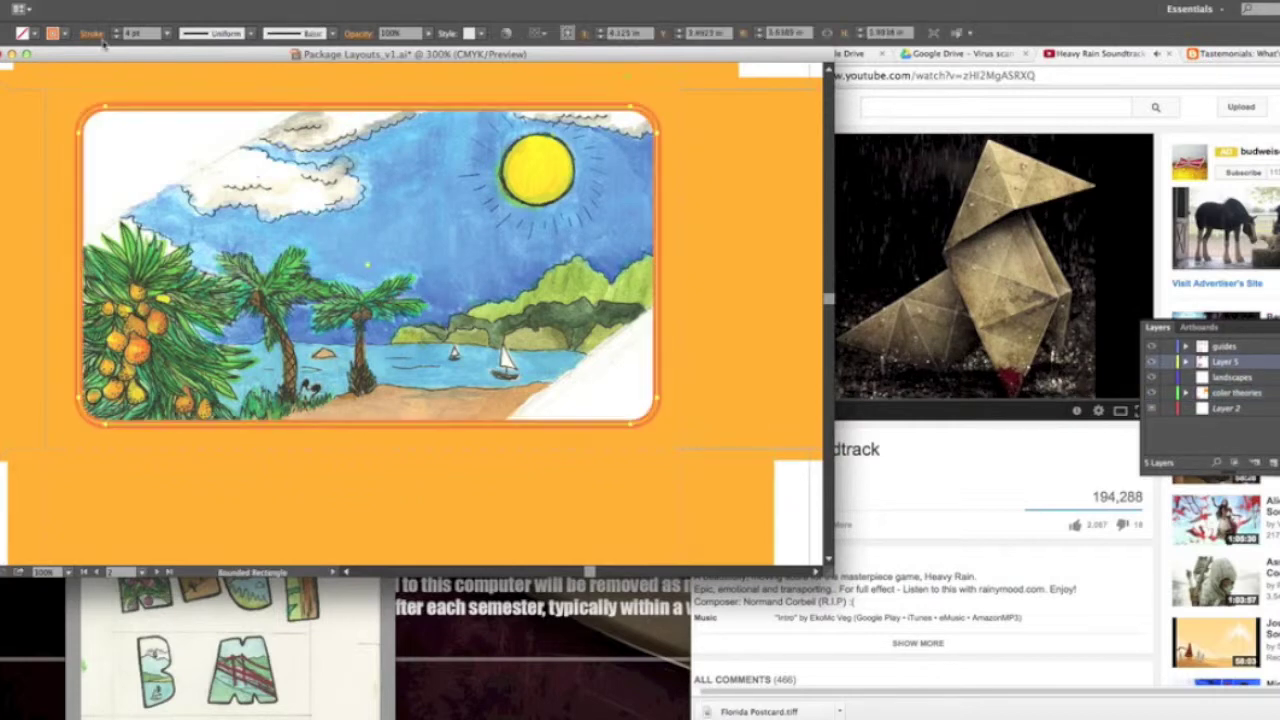
- Pick the frame's top-left corner point and start a new path toward the window's bottom edge
key("a")
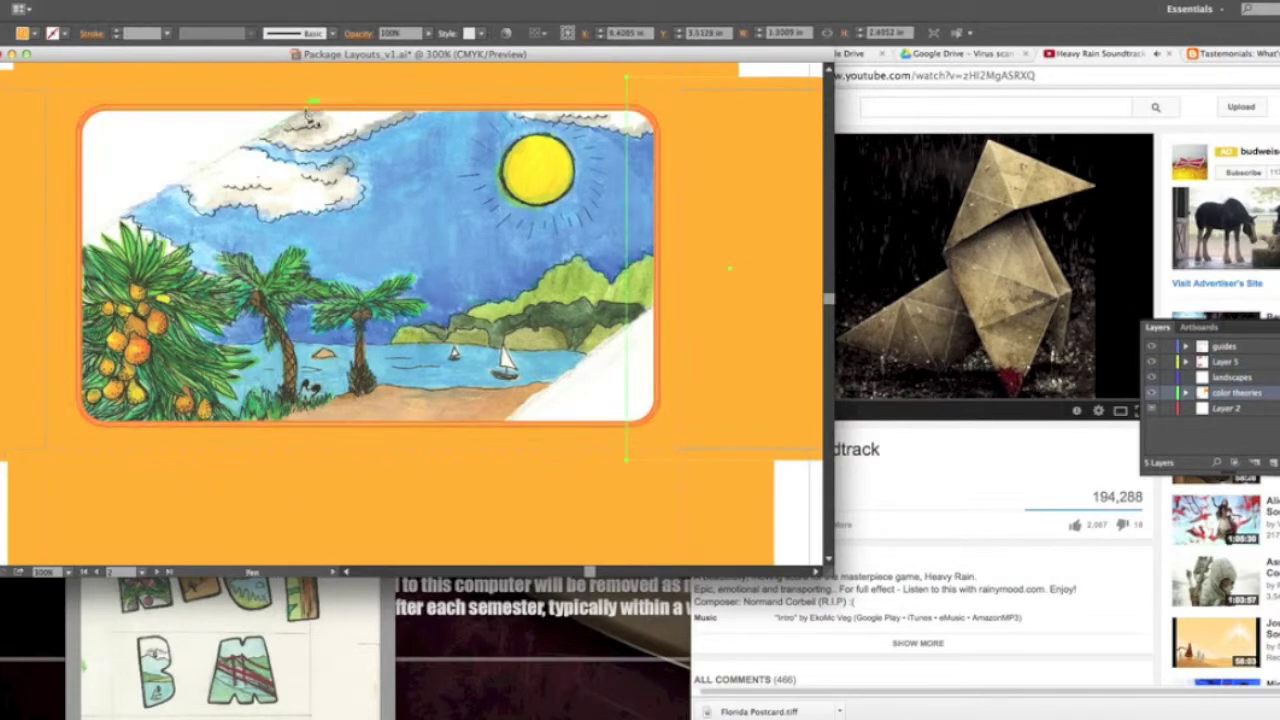
left_click(97, 117)
scroll(327, 137, "up", 3)
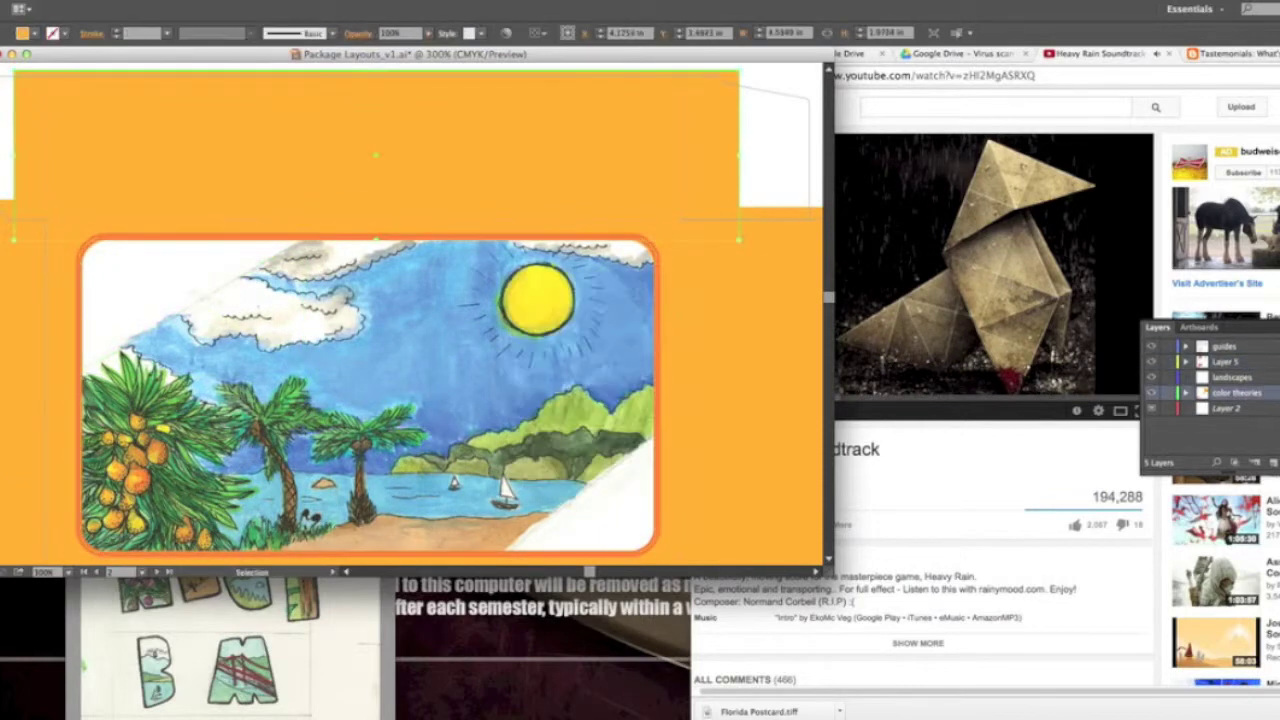
left_click(88, 257)
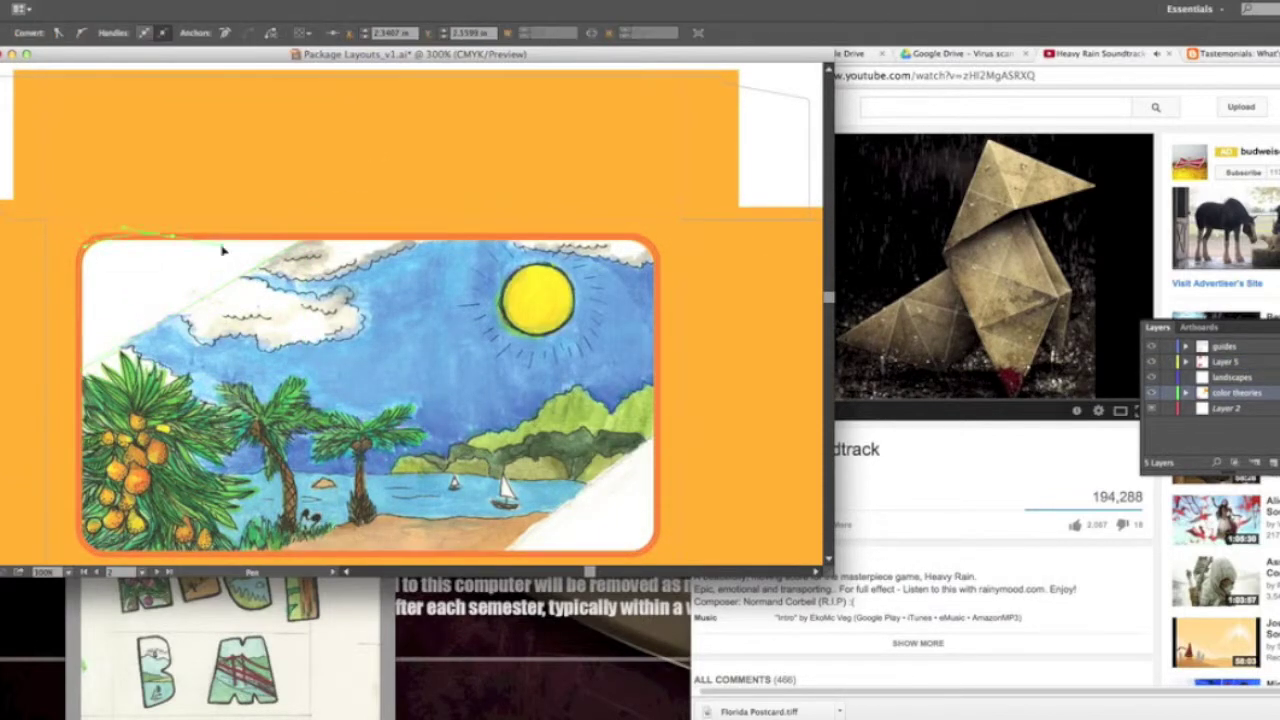
left_click_drag(310, 245, 333, 150)
scroll(714, 350, "down", 2)
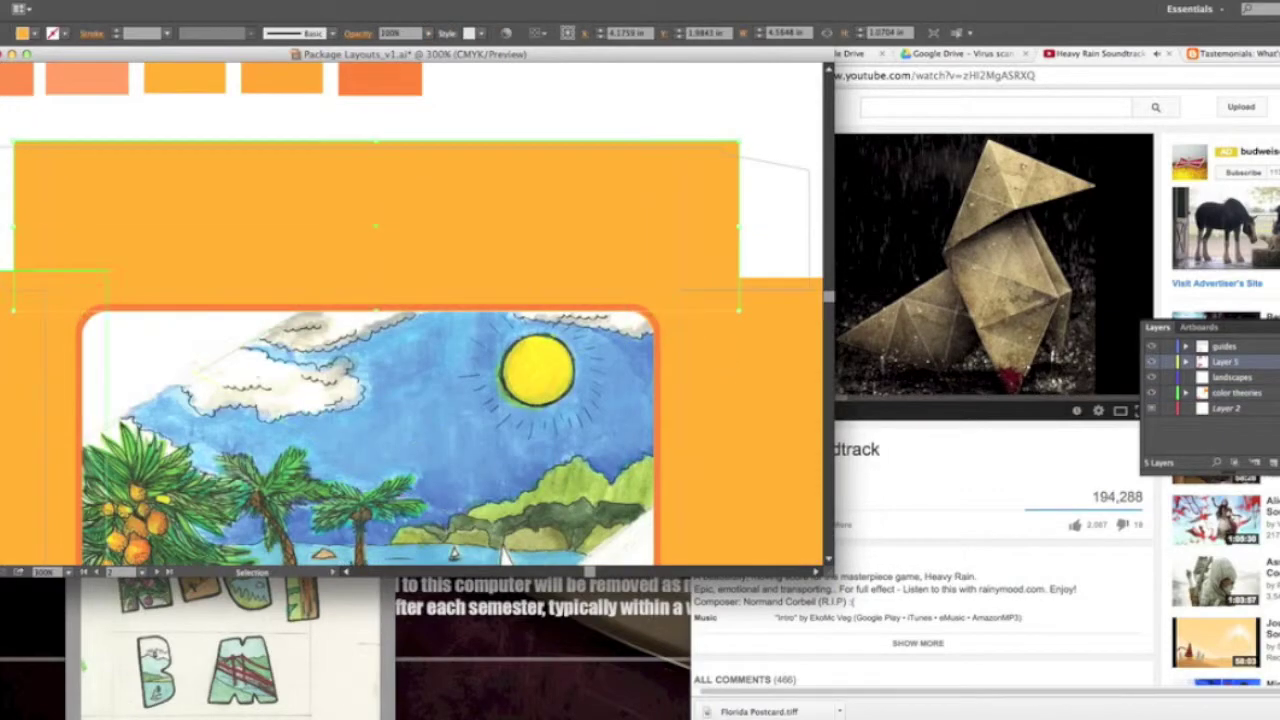
scroll(249, 371, "down", 1)
scroll(420, 323, "down", 5)
left_click(640, 376)
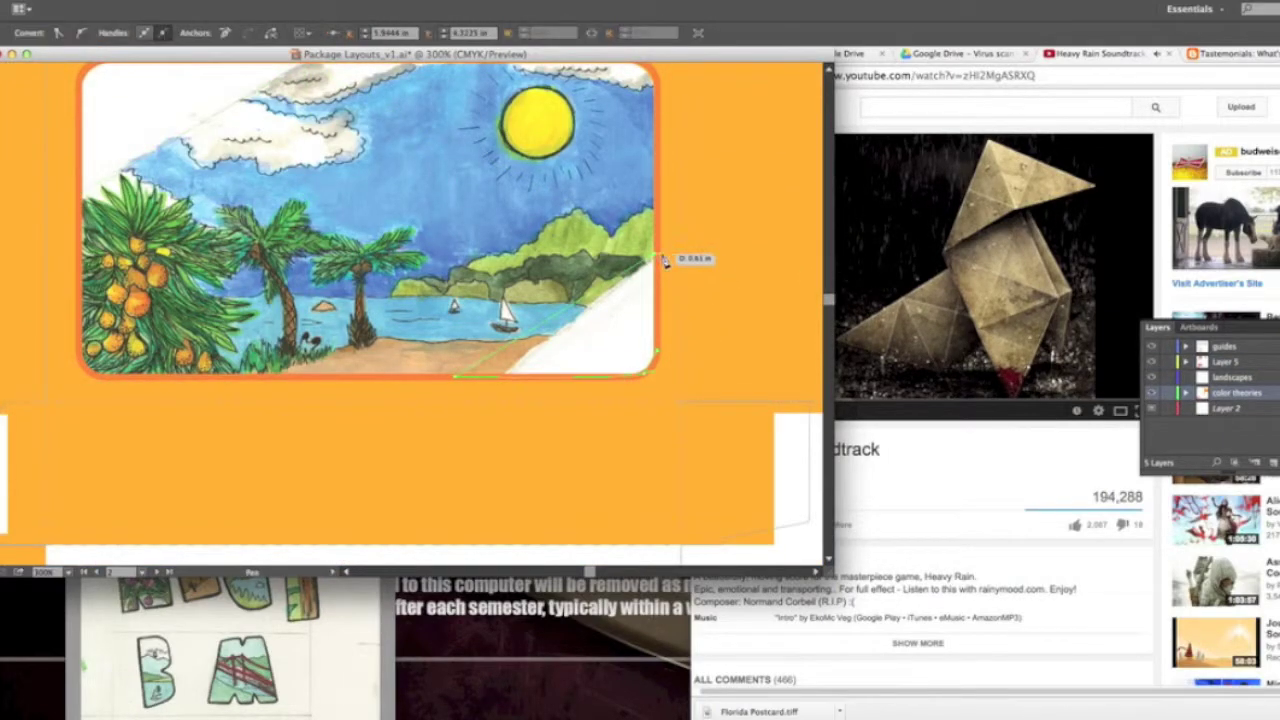
- Finish the orange triangle covering the landscape's lower-right corner
scroll(663, 260, "up", 2)
scroll(455, 333, "up", 2)
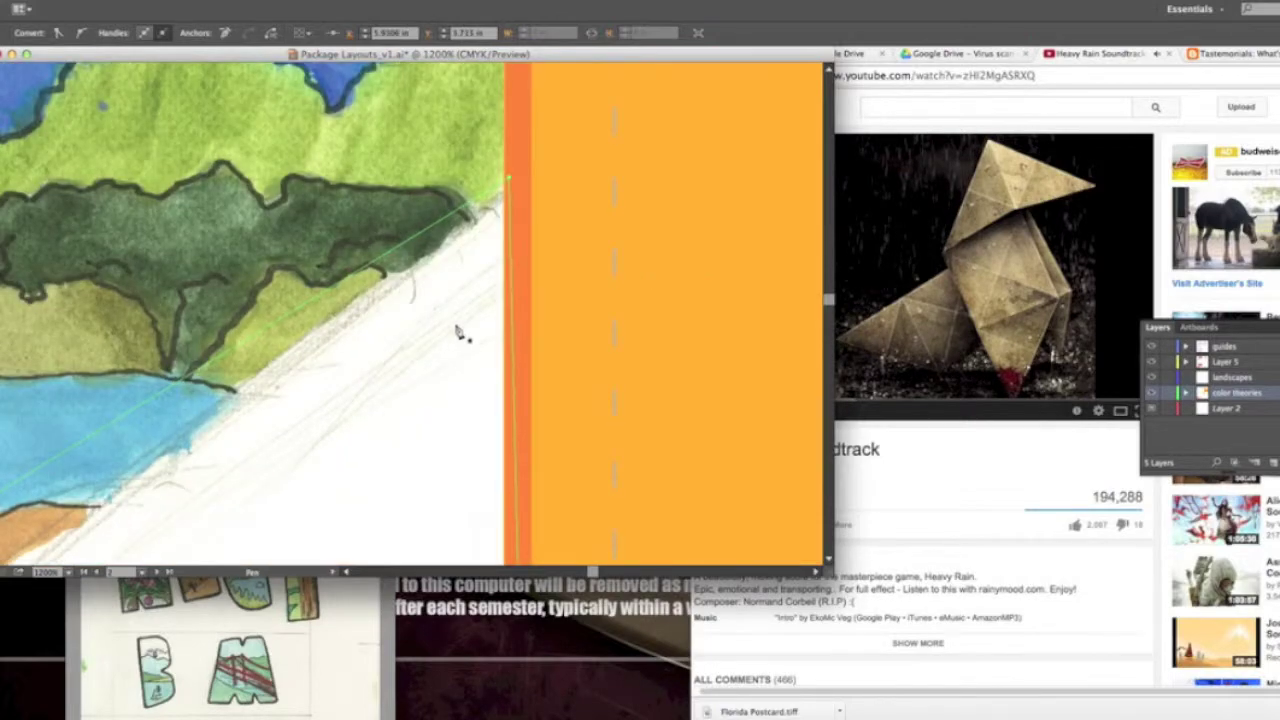
scroll(460, 333, "down", 3)
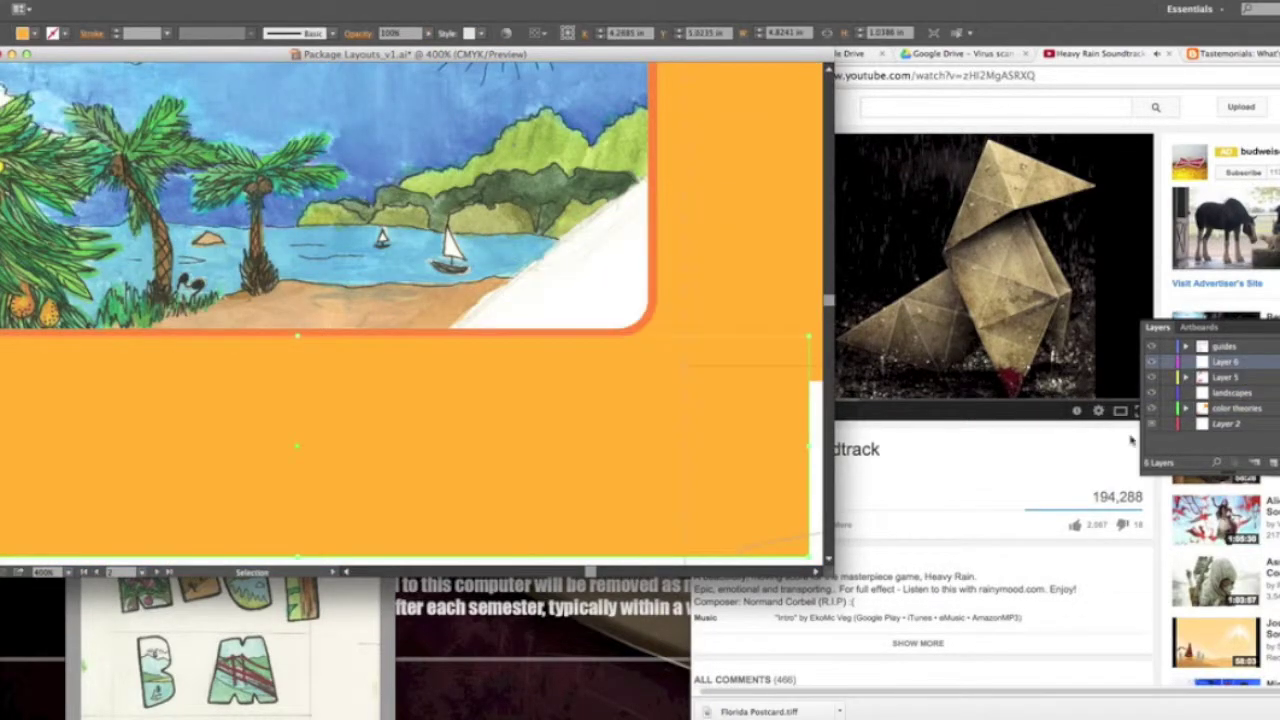
left_click(384, 380)
left_click(642, 224)
left_click(652, 358)
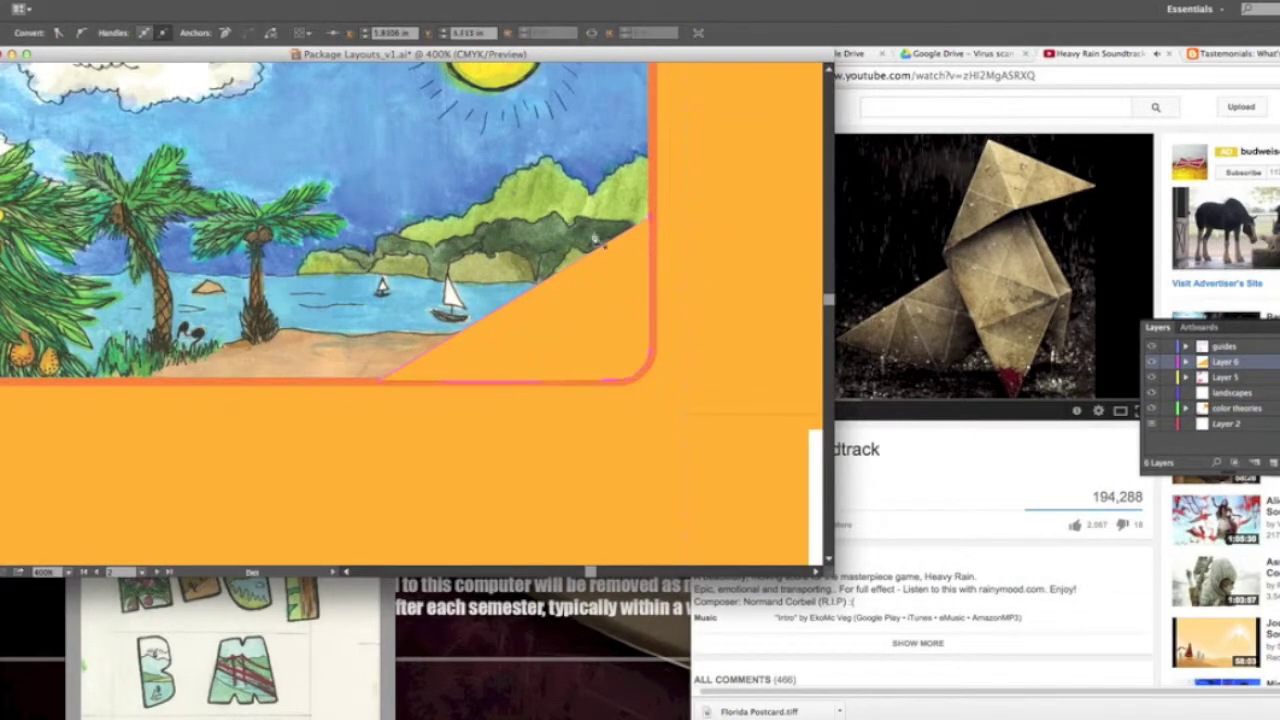
scroll(596, 238, "up", 3)
scroll(165, 207, "left", 5)
key("v")
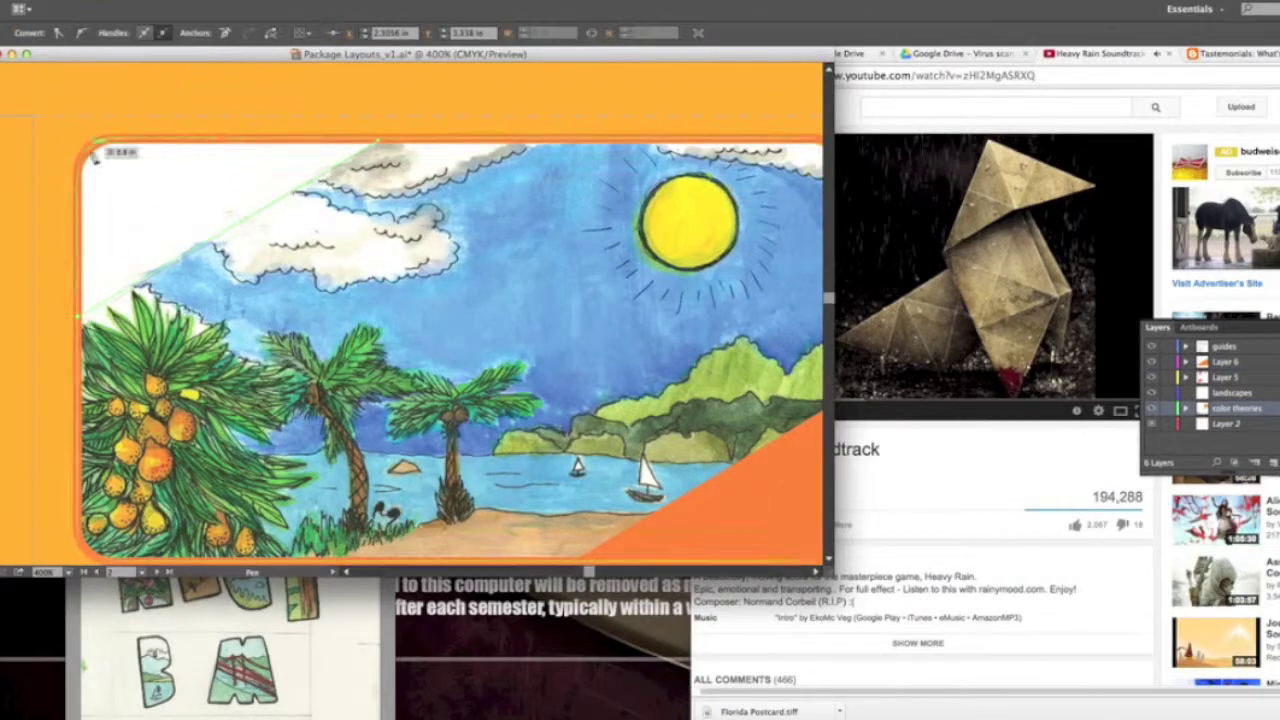
- Draw an orange triangle over the landscape's top-left corner with the Pen tool
scroll(113, 300, "down", 3)
key("p")
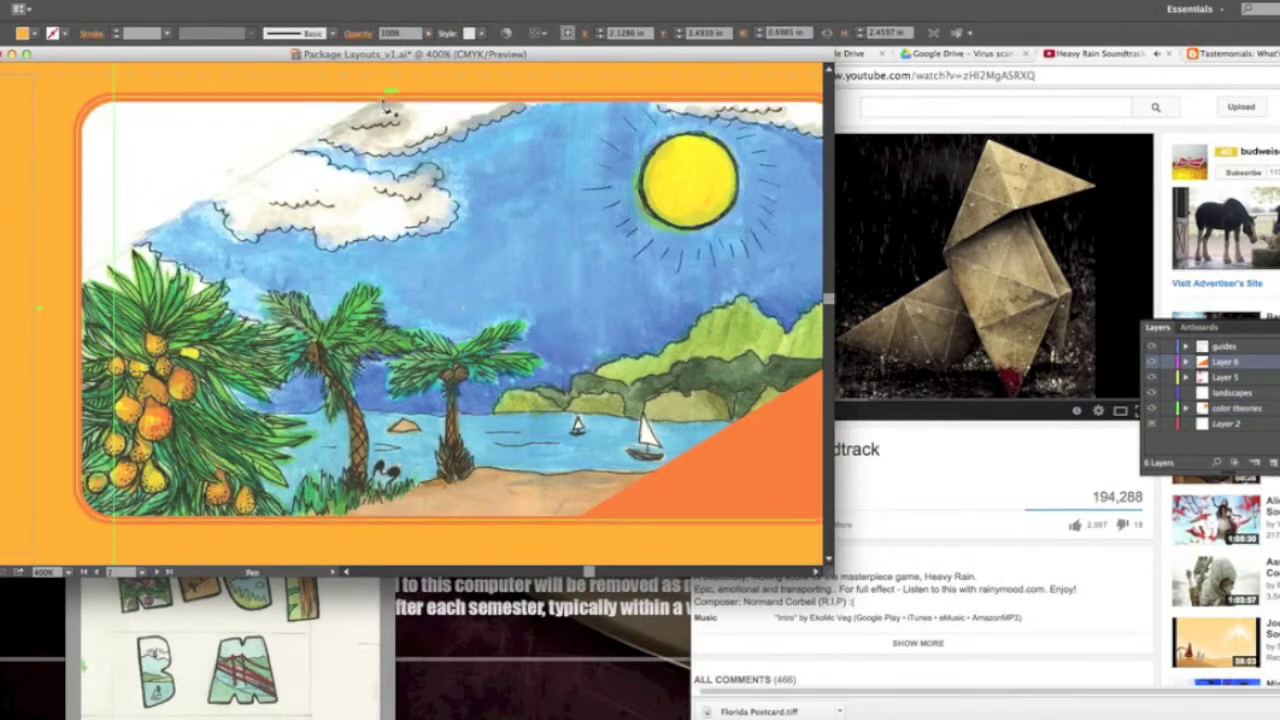
left_click(388, 100)
left_click(80, 289)
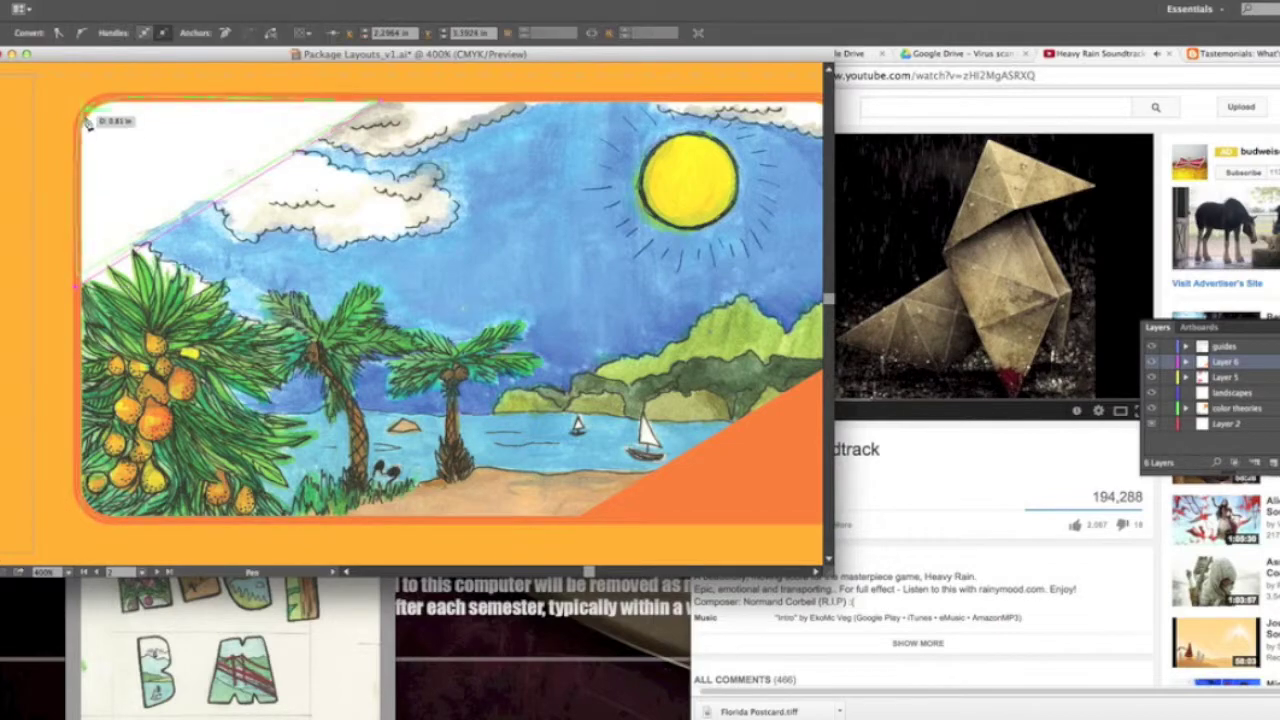
left_click(100, 100)
- Zoom out to all artboards and bring up Save As for Package Layouts_v1.ai
key("v")
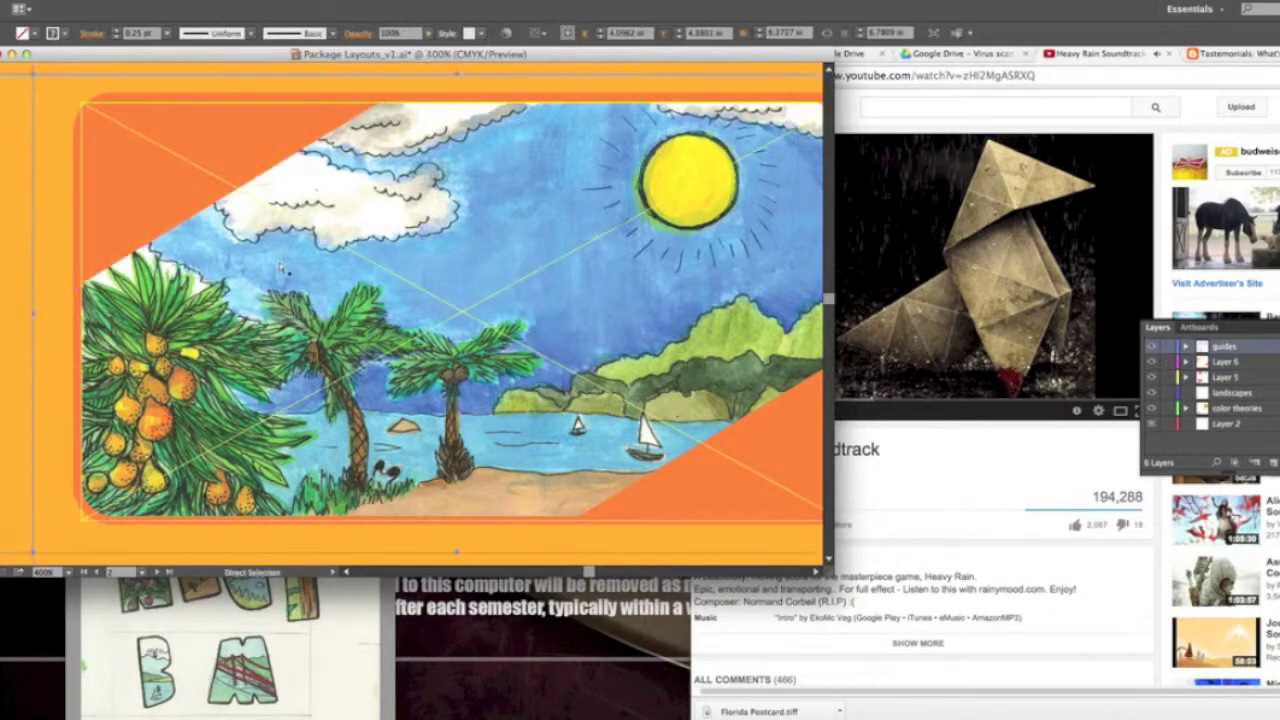
key("ctrl+minus")
key("ctrl+minus")
key("ctrl+minus")
key("ctrl+minus")
key("ctrl+minus")
scroll(183, 356, "down", 5)
key("ctrl+shift+s")
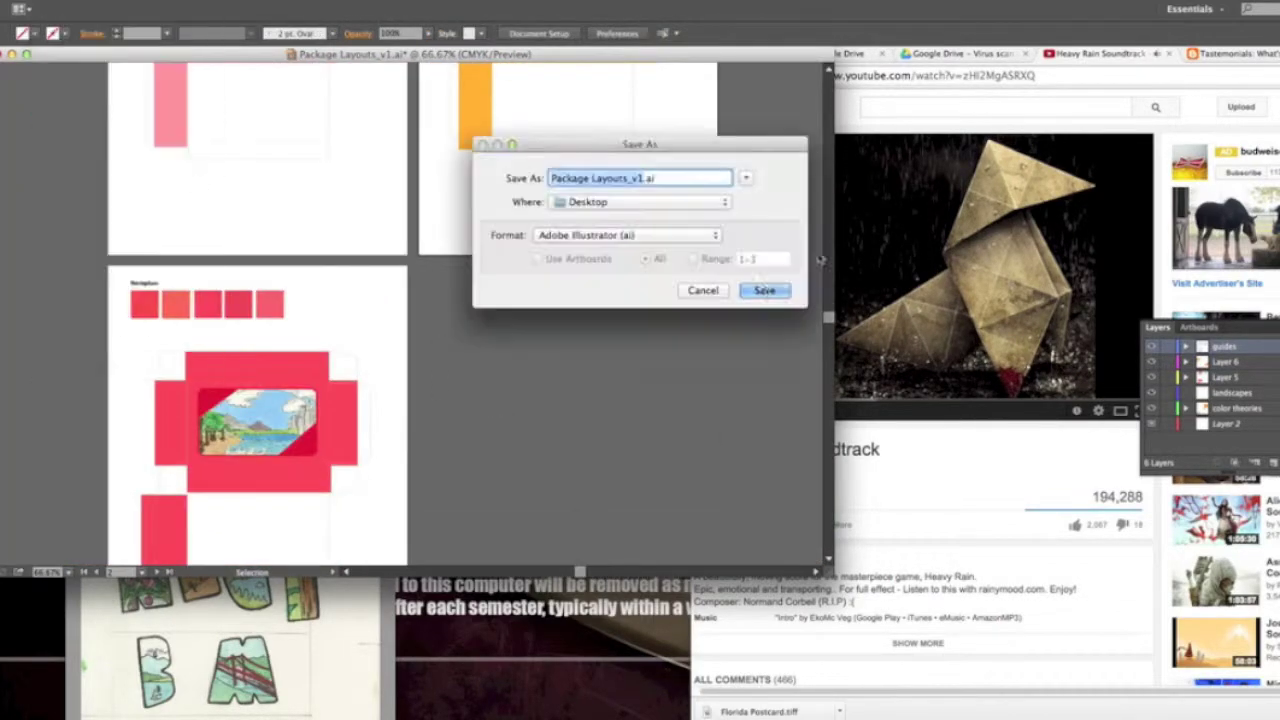